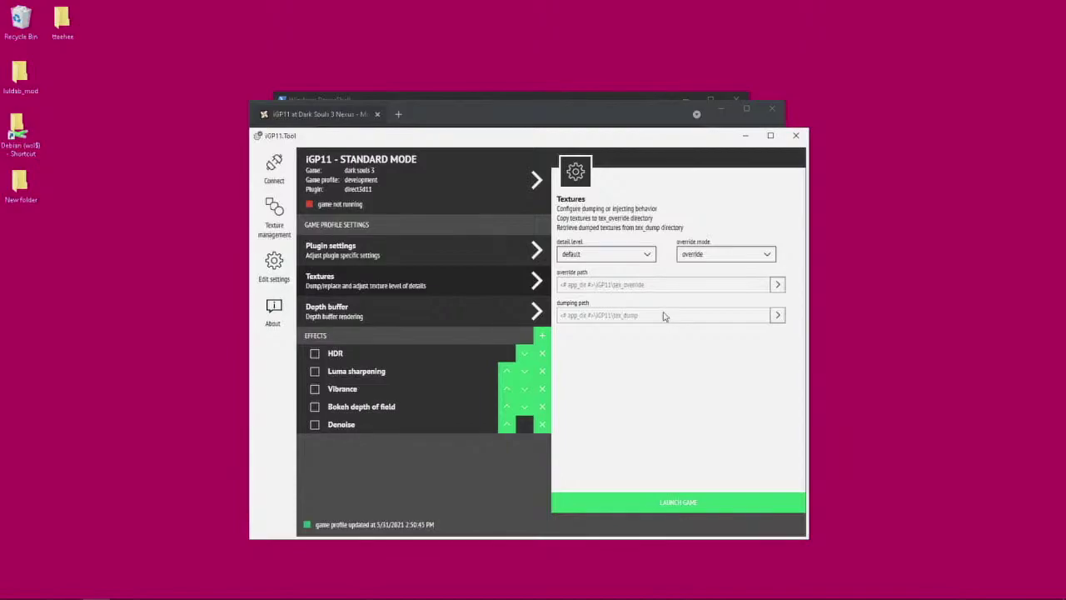
# - Select the iGP11 mod page's web address in the browser, then return to iGP11 Tool
pyautogui.click(512, 113)
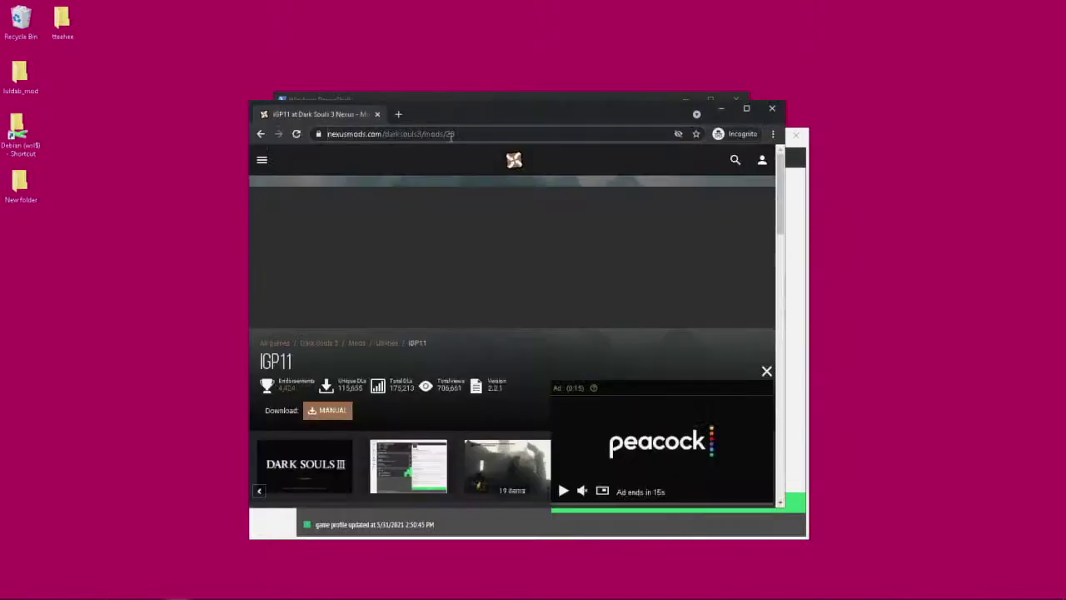
pyautogui.click(373, 135)
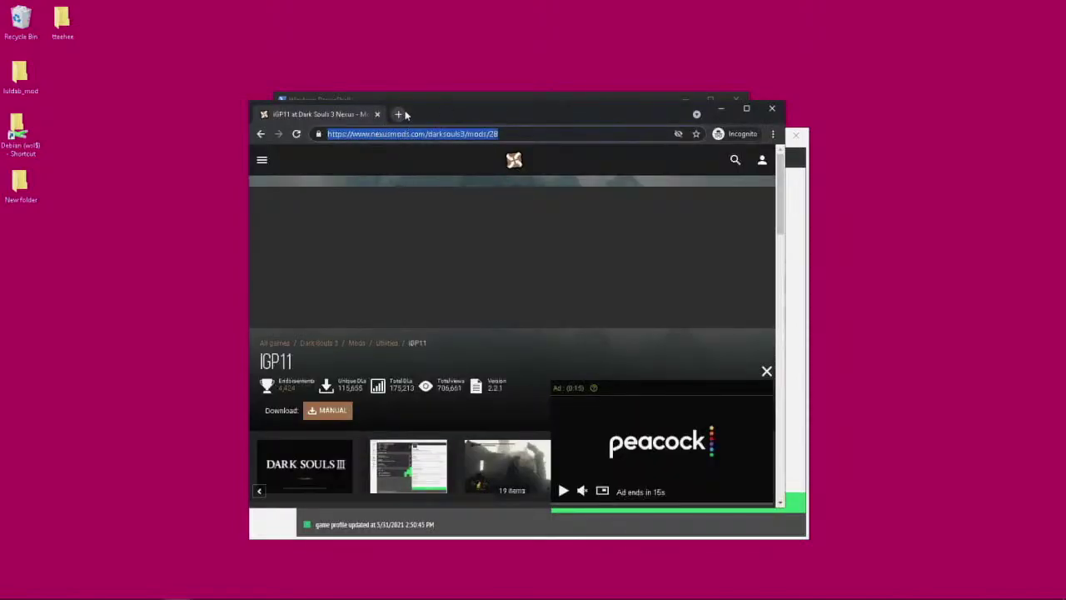
pyautogui.click(806, 242)
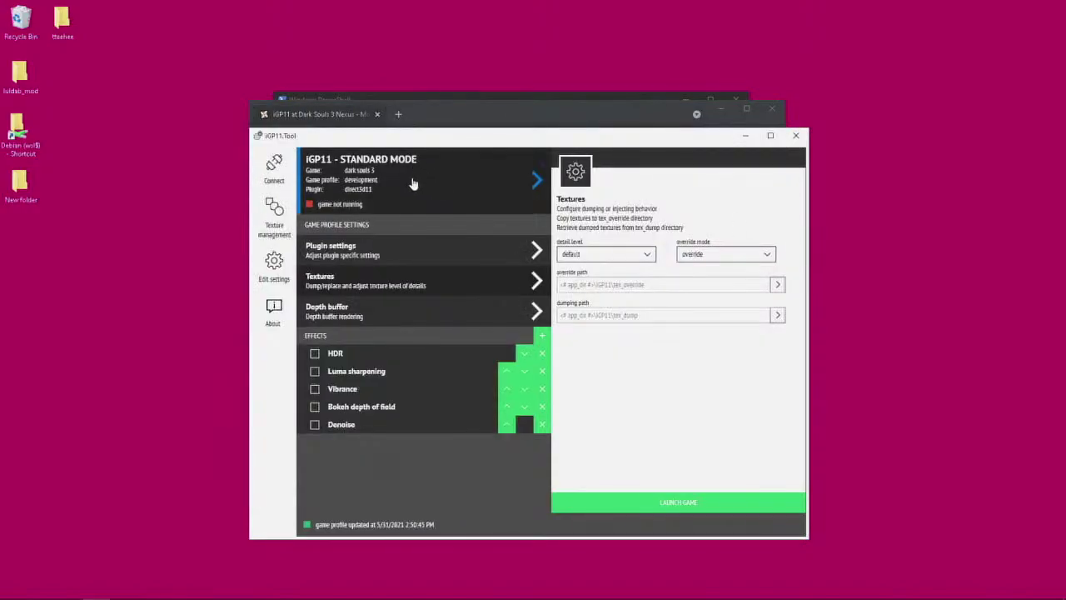
# - Open the dark souls 3 profile's game settings and check the game name and executable path
pyautogui.click(352, 175)
pyautogui.click(599, 293)
pyautogui.click(646, 323)
pyautogui.click(680, 298)
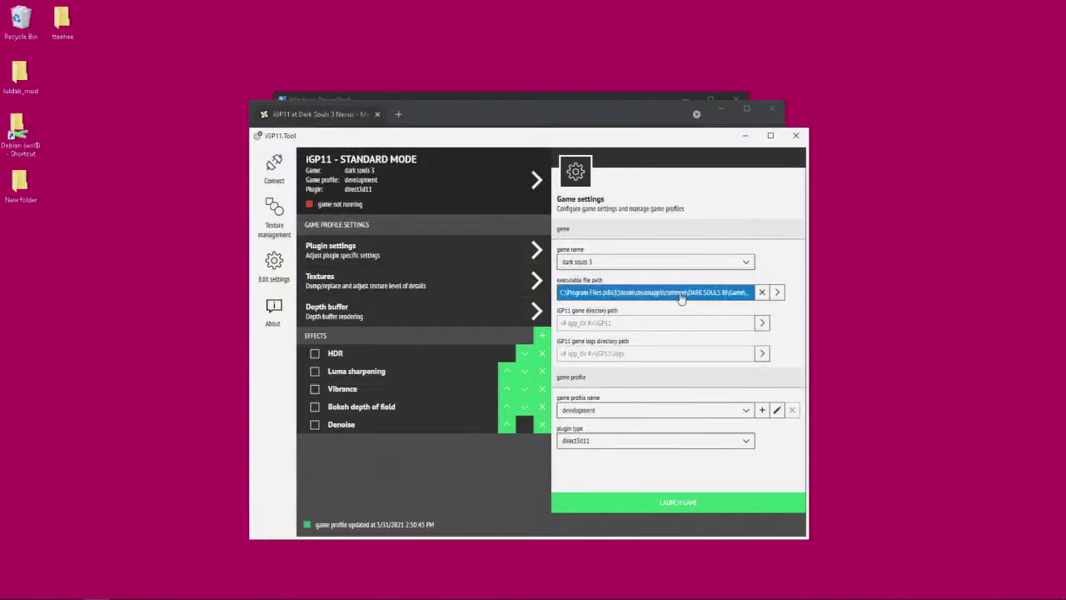
pyautogui.click(580, 264)
pyautogui.click(579, 265)
pyautogui.click(615, 296)
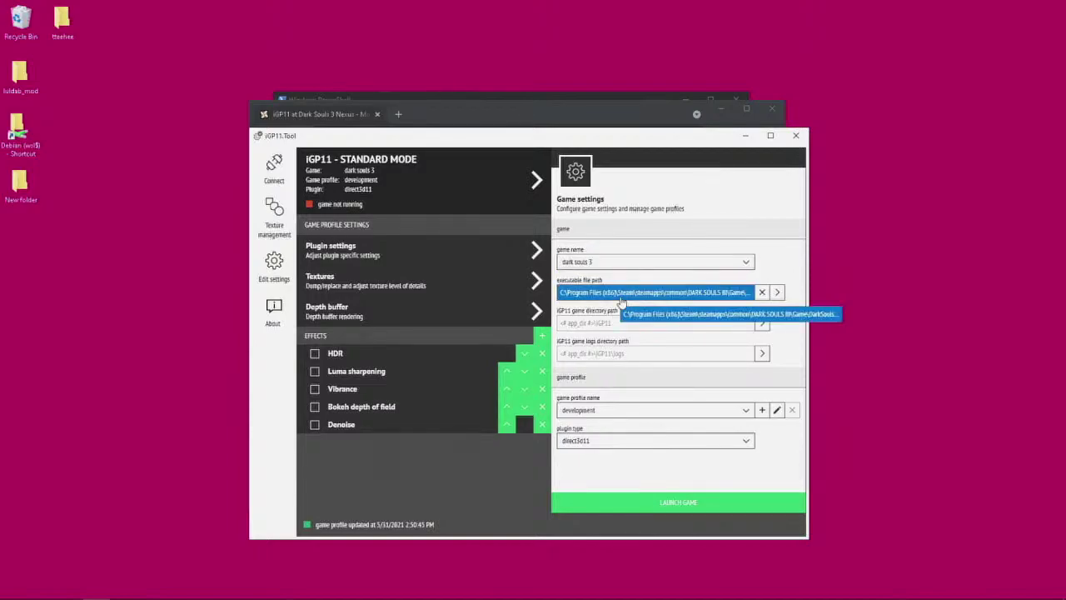
# - Browse for the game executable, close the browser, and cancel the file picker
pyautogui.click(777, 291)
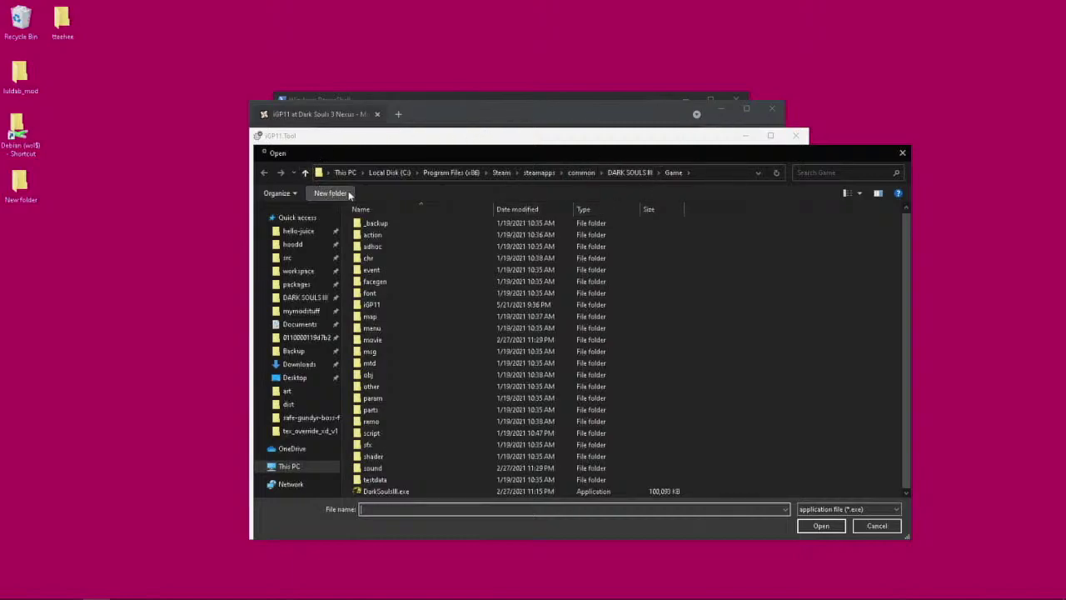
pyautogui.click(731, 169)
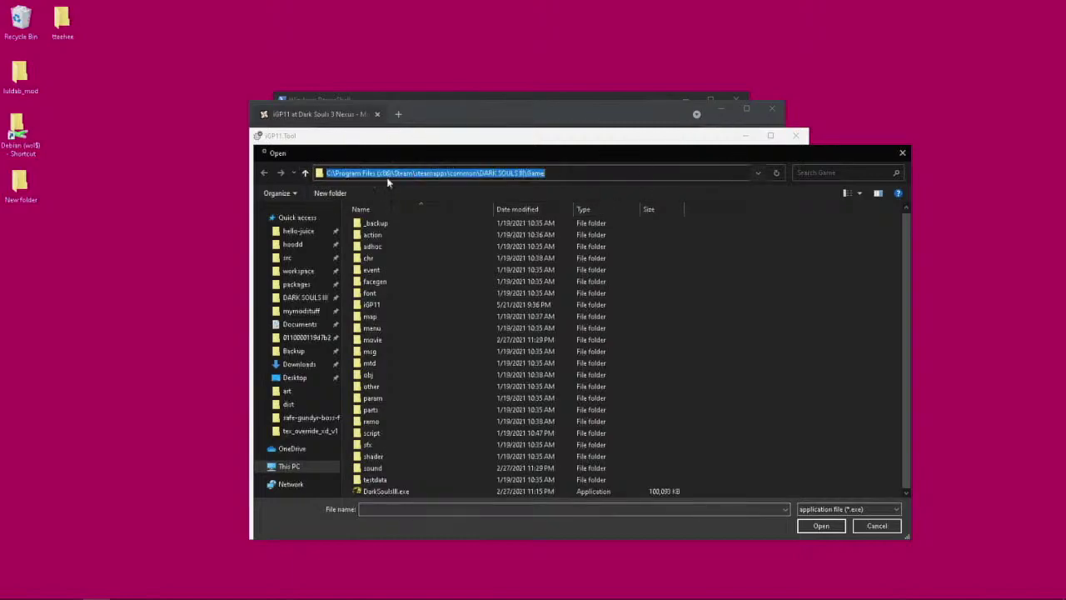
pyautogui.click(630, 122)
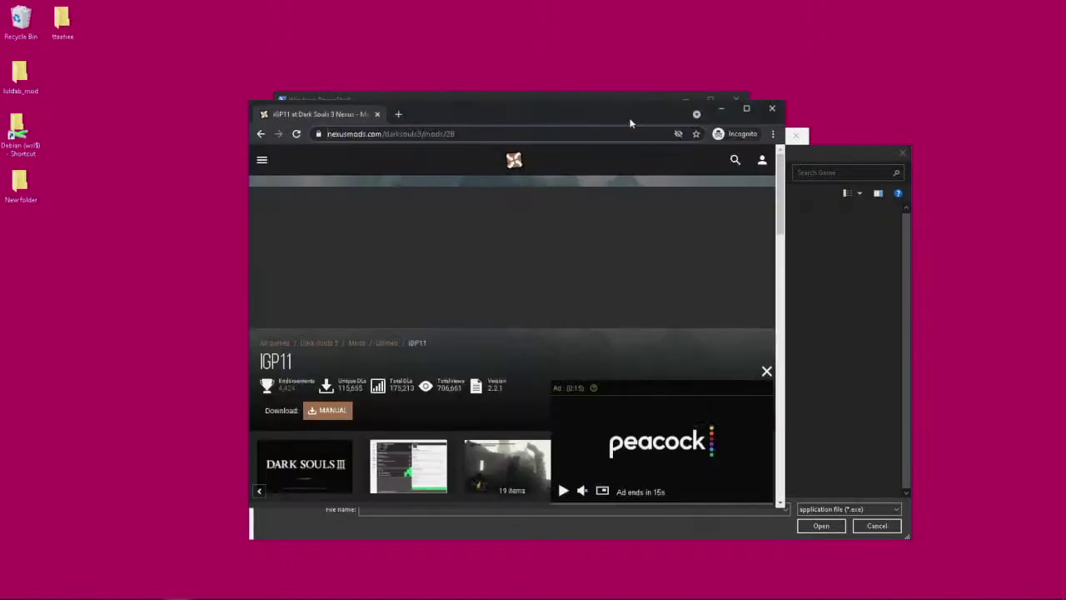
pyautogui.click(773, 108)
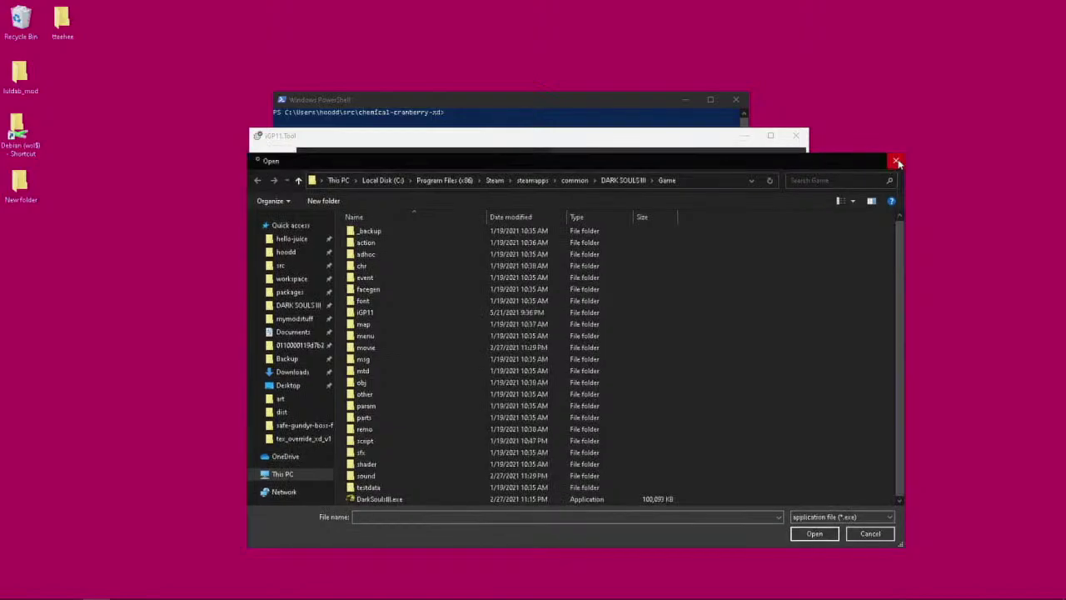
pyautogui.click(897, 161)
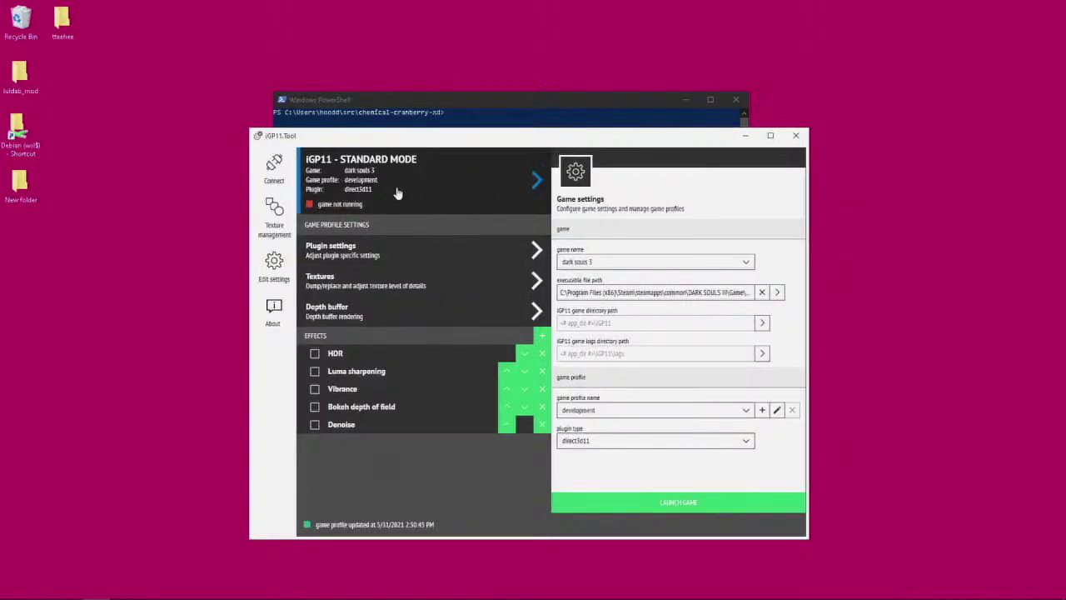
# - Show the Textures settings and keep the override mode set to 'override'
pyautogui.click(358, 286)
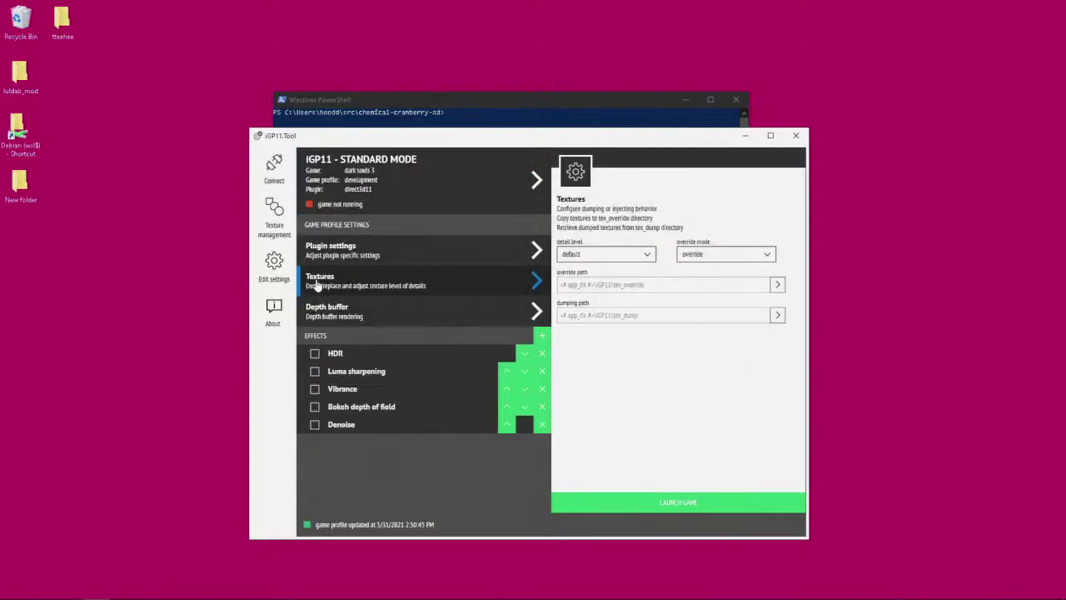
pyautogui.click(708, 254)
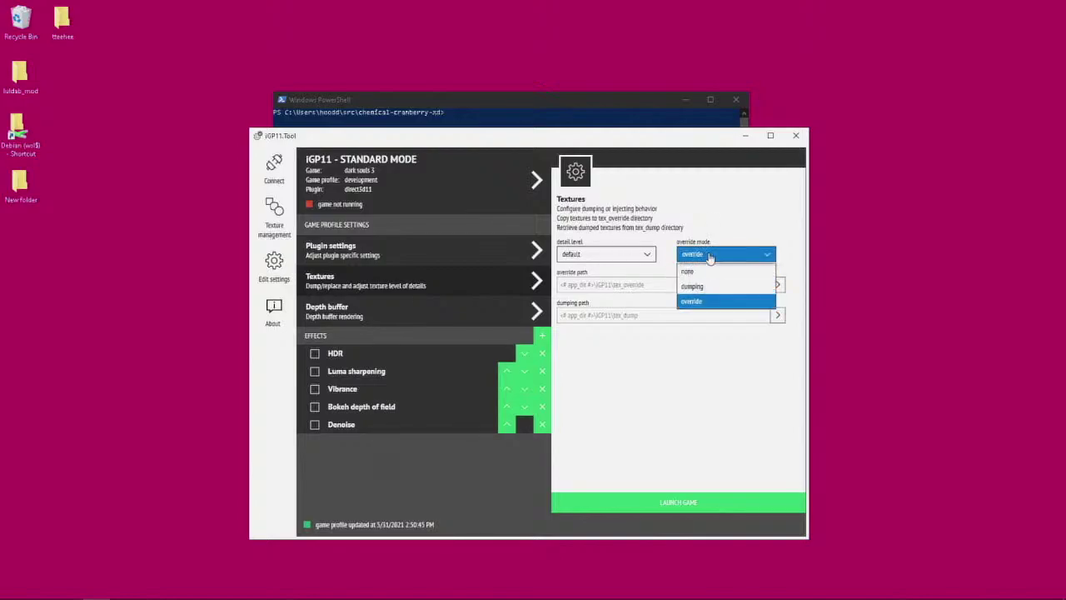
pyautogui.click(712, 302)
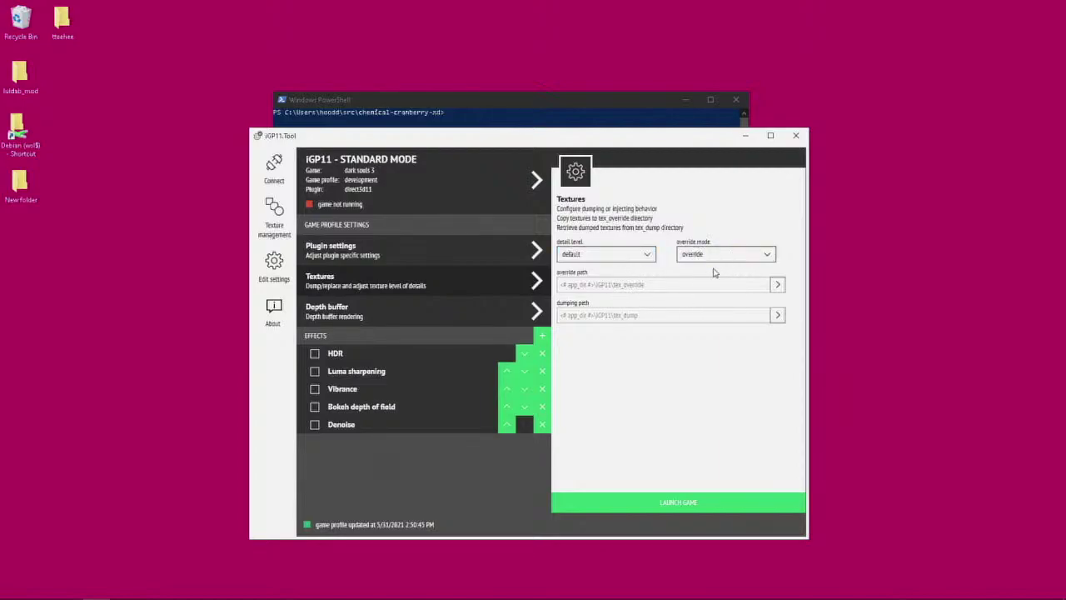
# - Open the tex_override folder, review its six .dds files, and close the window
pyautogui.click(778, 284)
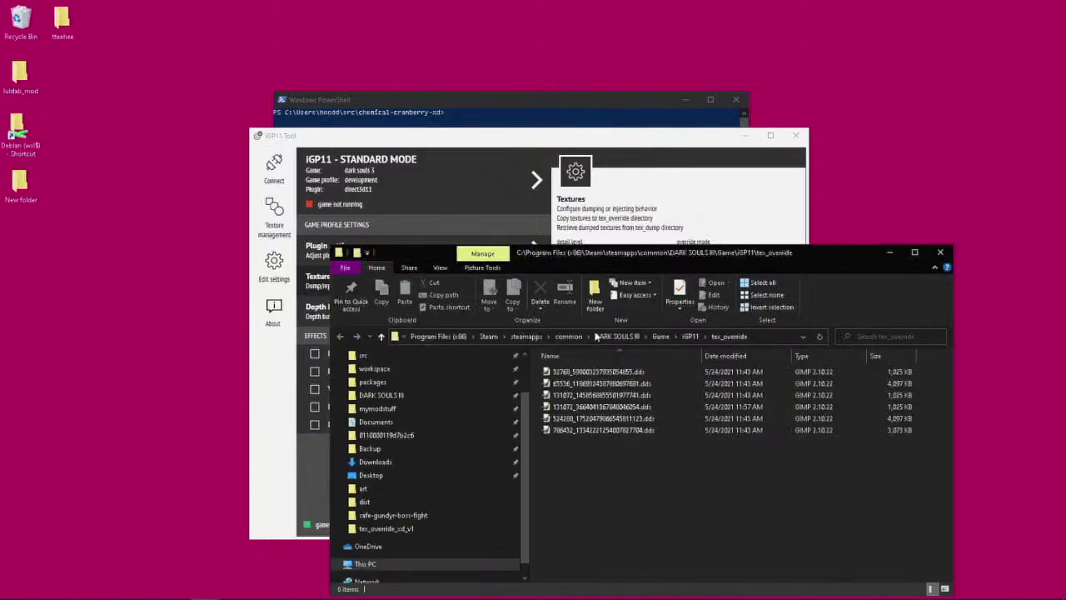
pyautogui.moveTo(657, 251); pyautogui.dragTo(611, 105)
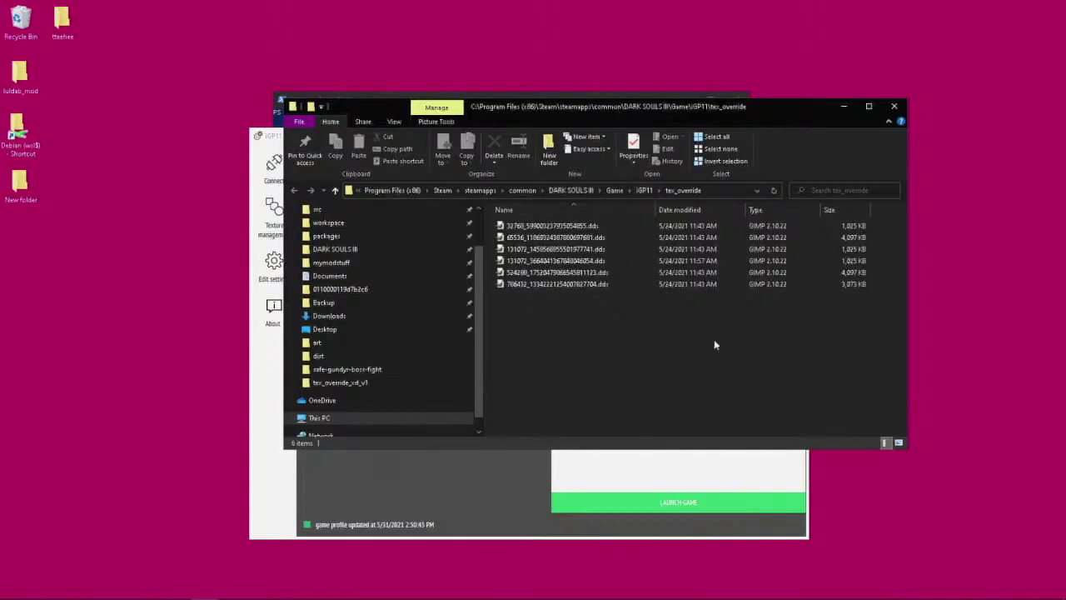
pyautogui.click(893, 106)
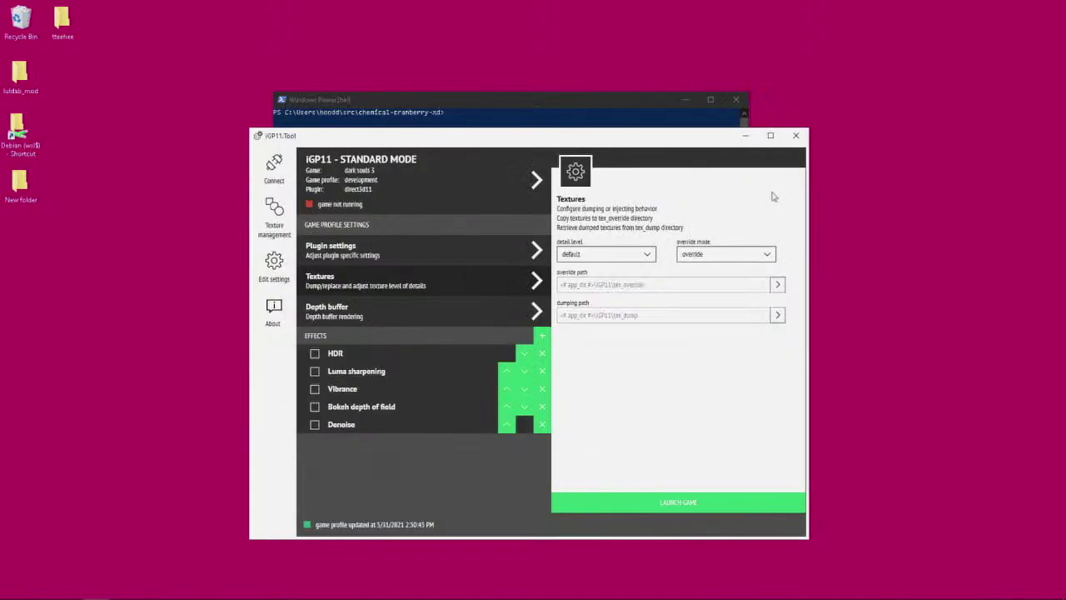
pyautogui.click(776, 284)
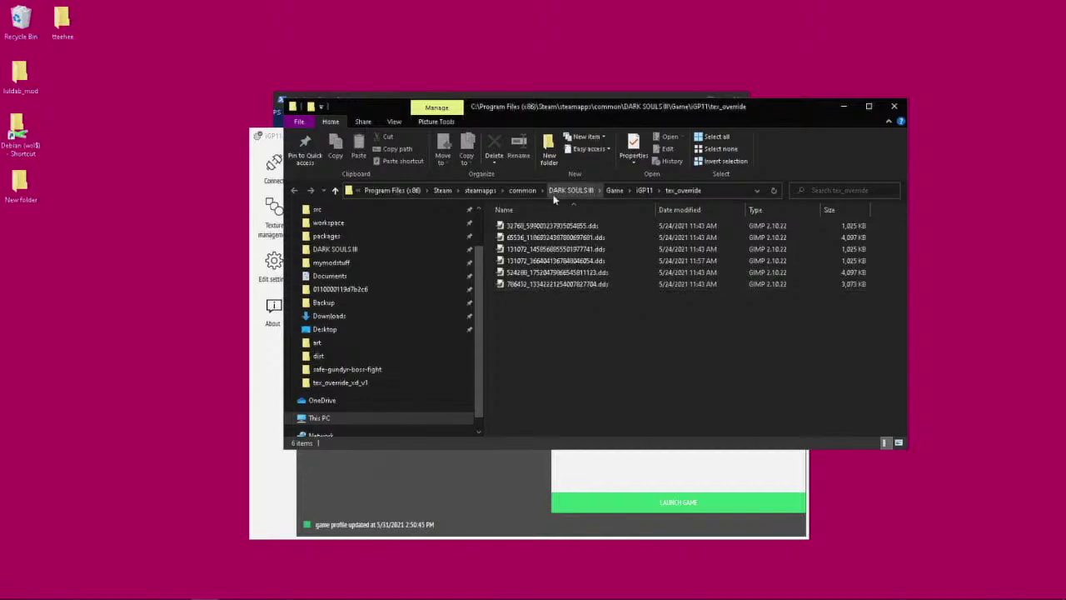
pyautogui.moveTo(577, 348); pyautogui.dragTo(559, 311)
pyautogui.click(901, 106)
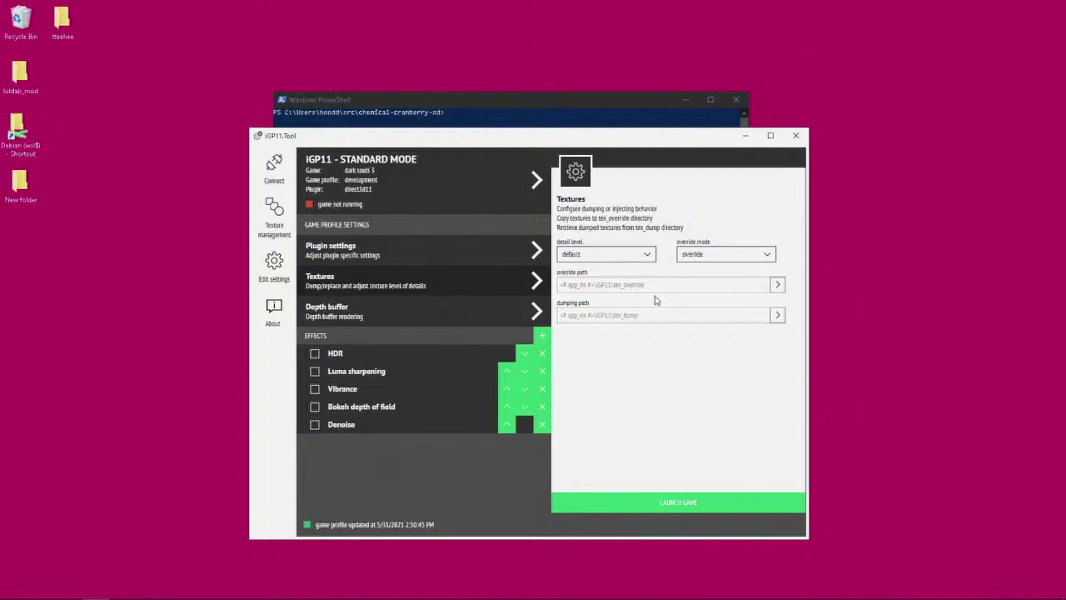
pyautogui.click(710, 255)
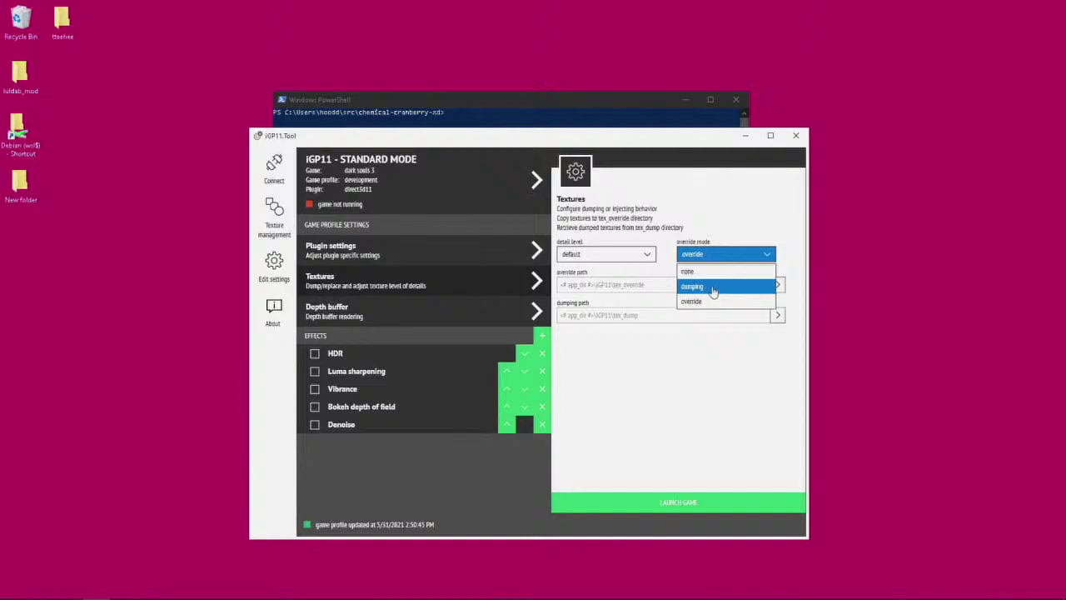
pyautogui.press('Escape')
pyautogui.click(777, 316)
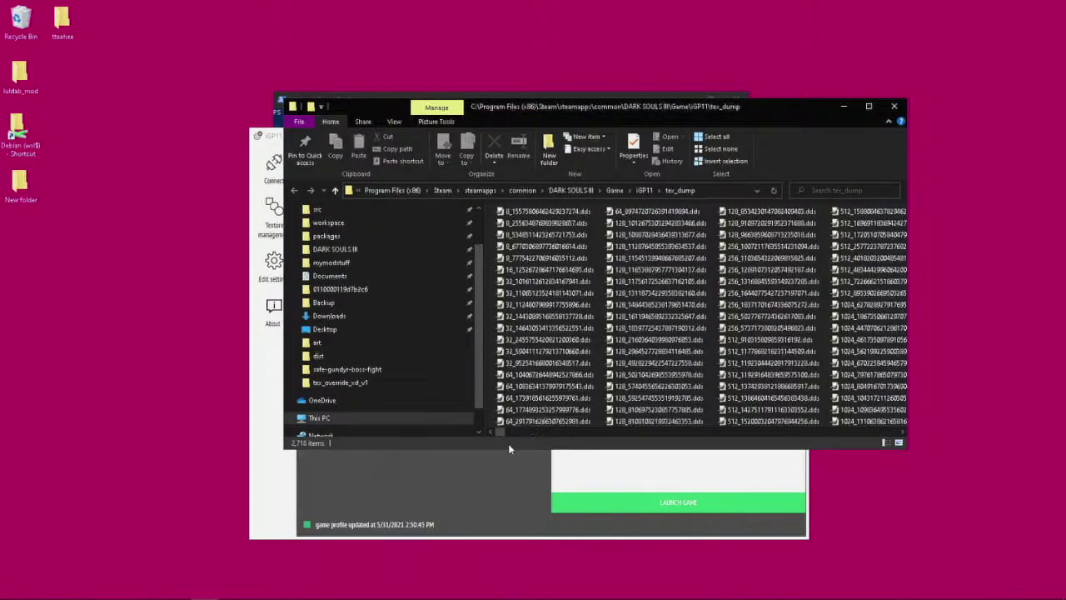
pyautogui.click(893, 106)
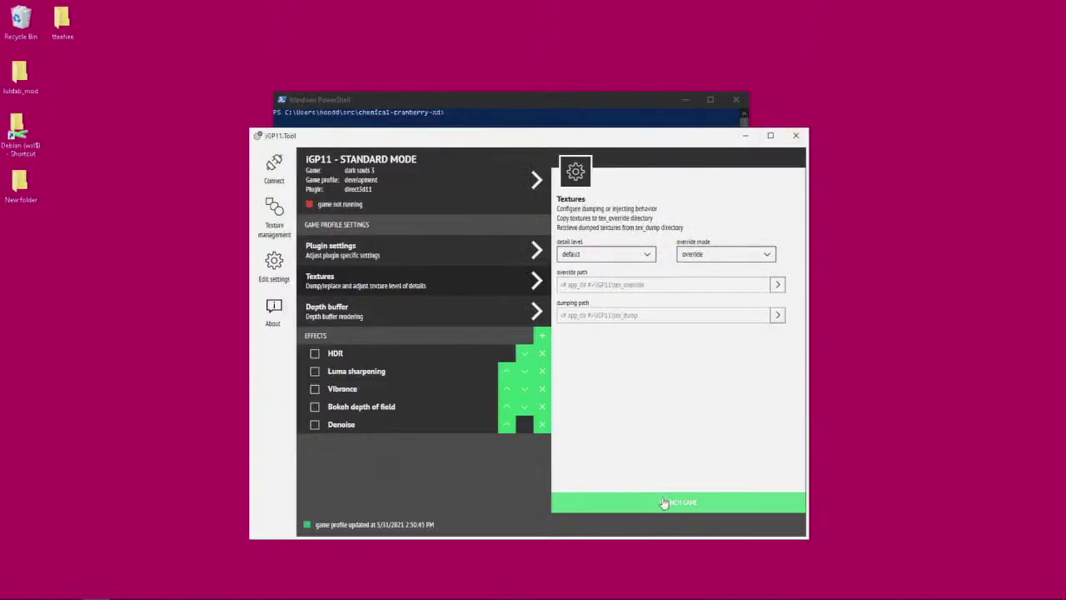
pyautogui.click(779, 315)
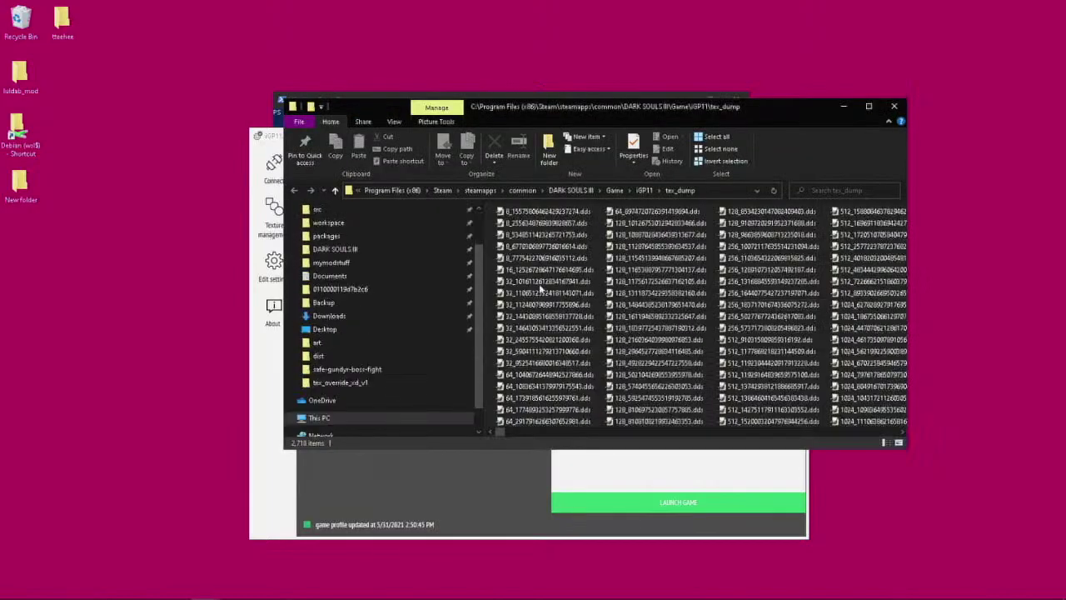
pyautogui.moveTo(500, 436); pyautogui.dragTo(802, 376)
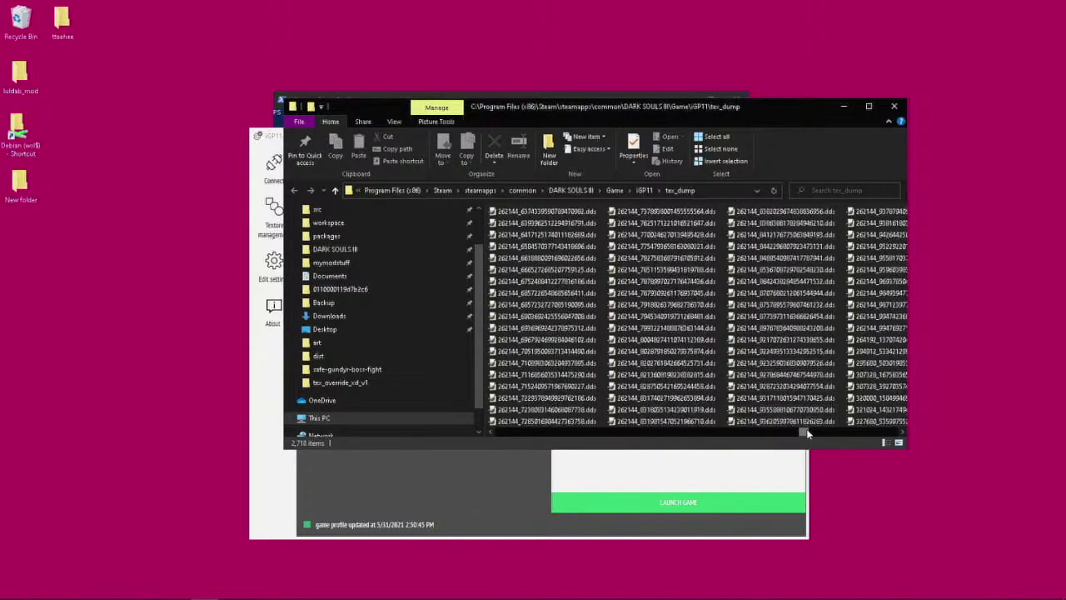
pyautogui.moveTo(804, 432); pyautogui.dragTo(546, 434)
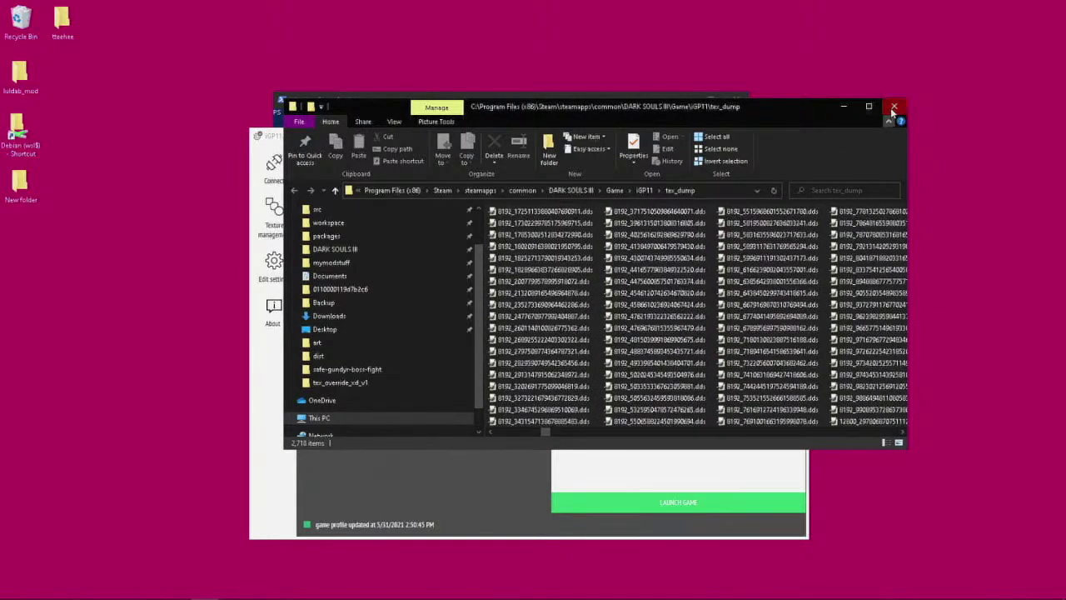
pyautogui.click(894, 106)
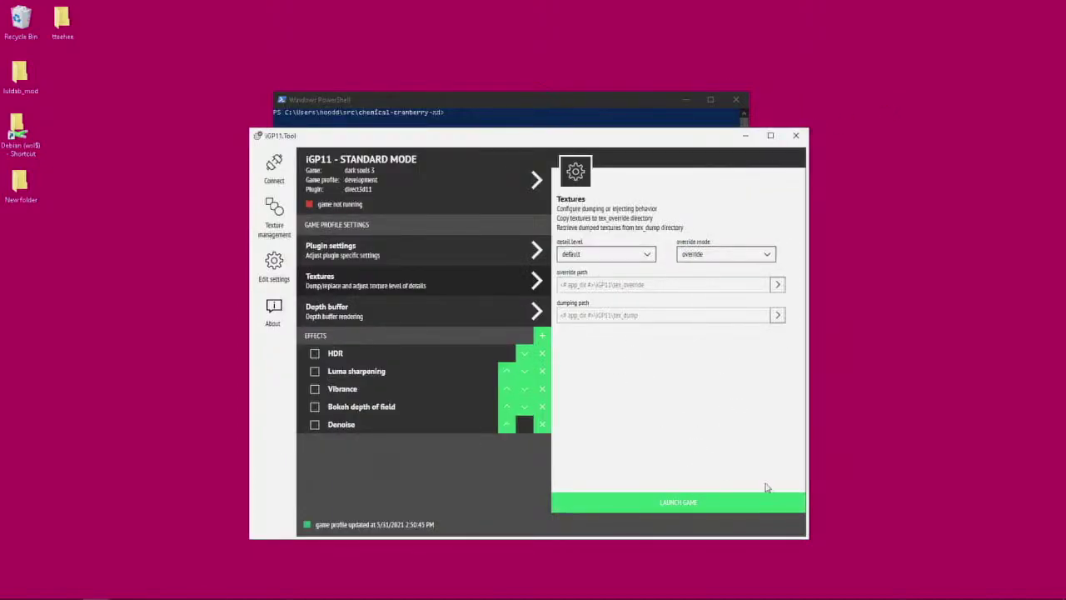
pyautogui.click(708, 254)
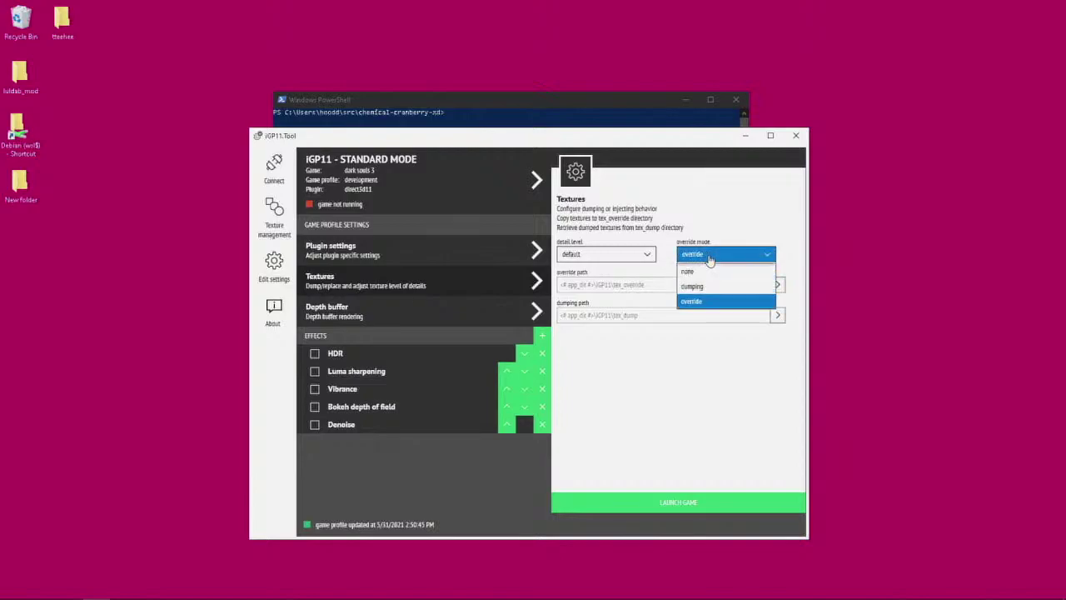
pyautogui.click(708, 300)
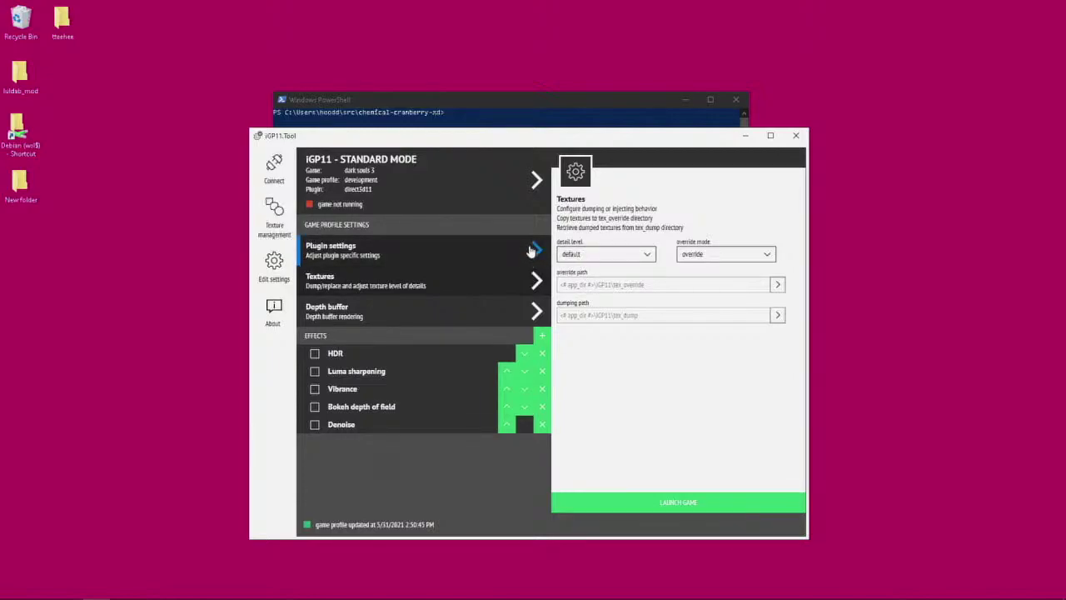
pyautogui.click(276, 230)
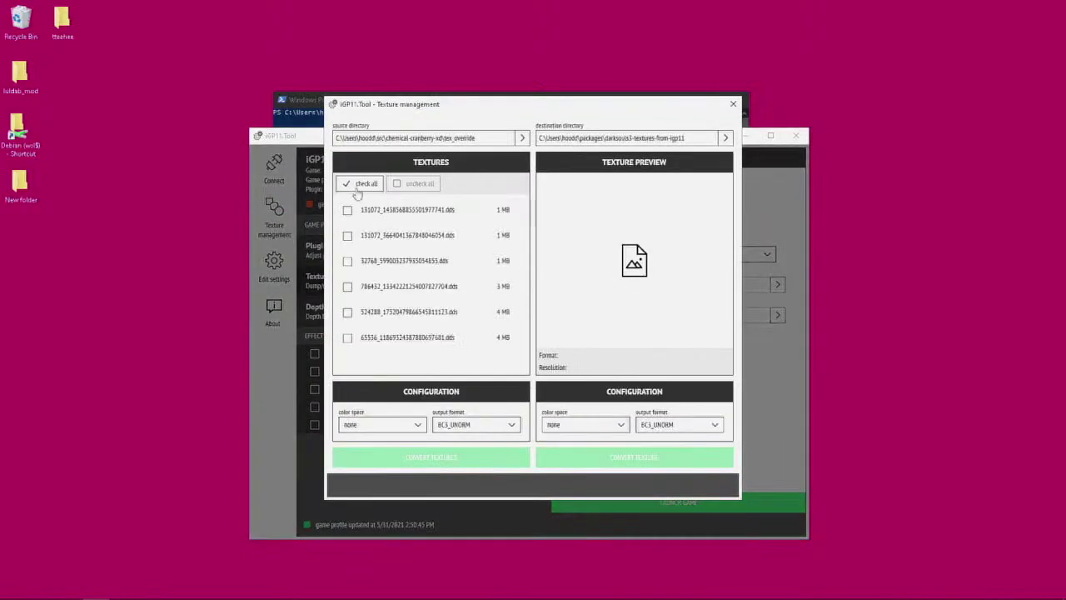
pyautogui.click(422, 140)
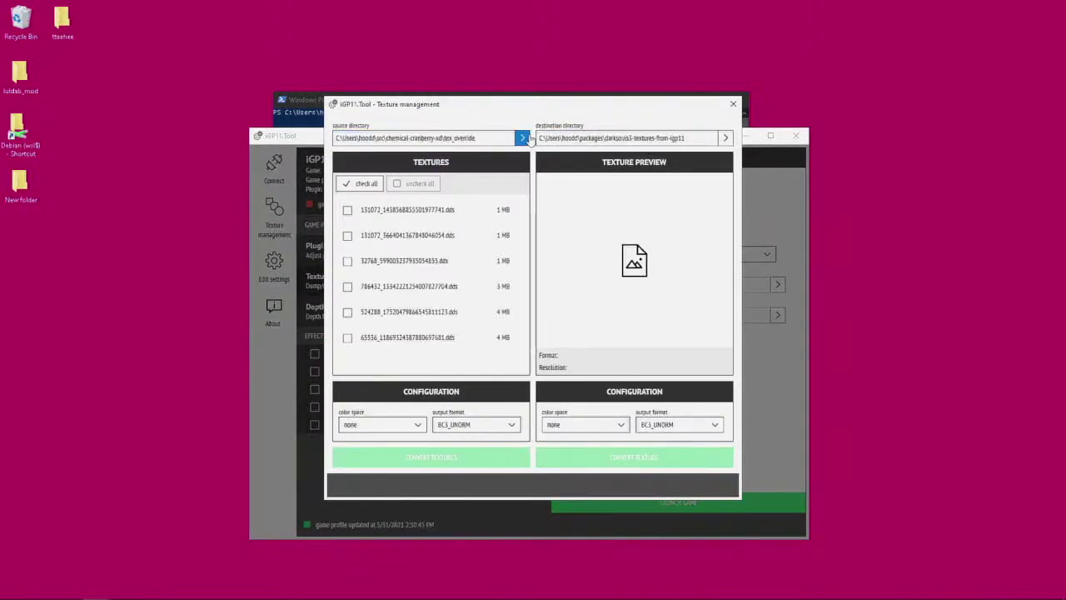
pyautogui.click(522, 138)
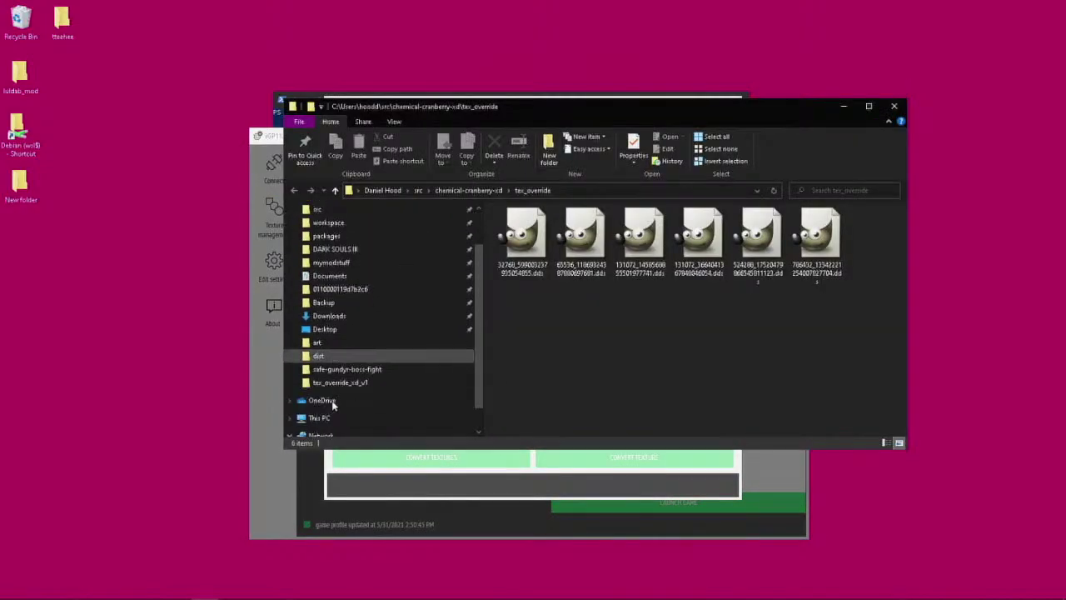
pyautogui.scroll(-1, 359, 387)
pyautogui.scroll(1, 374, 363)
pyautogui.click(374, 278)
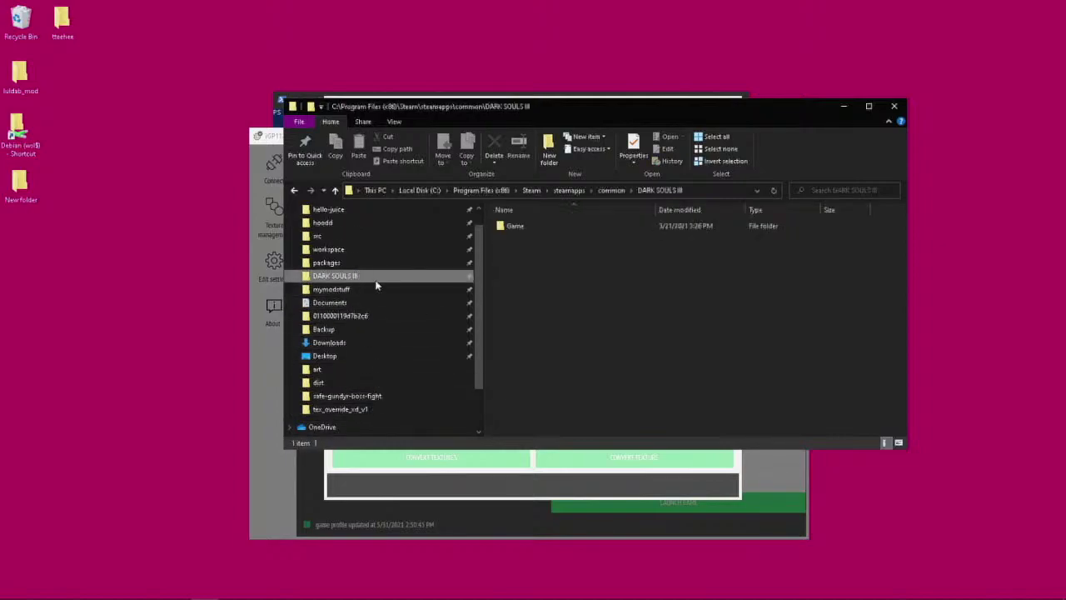
pyautogui.doubleClick(508, 228)
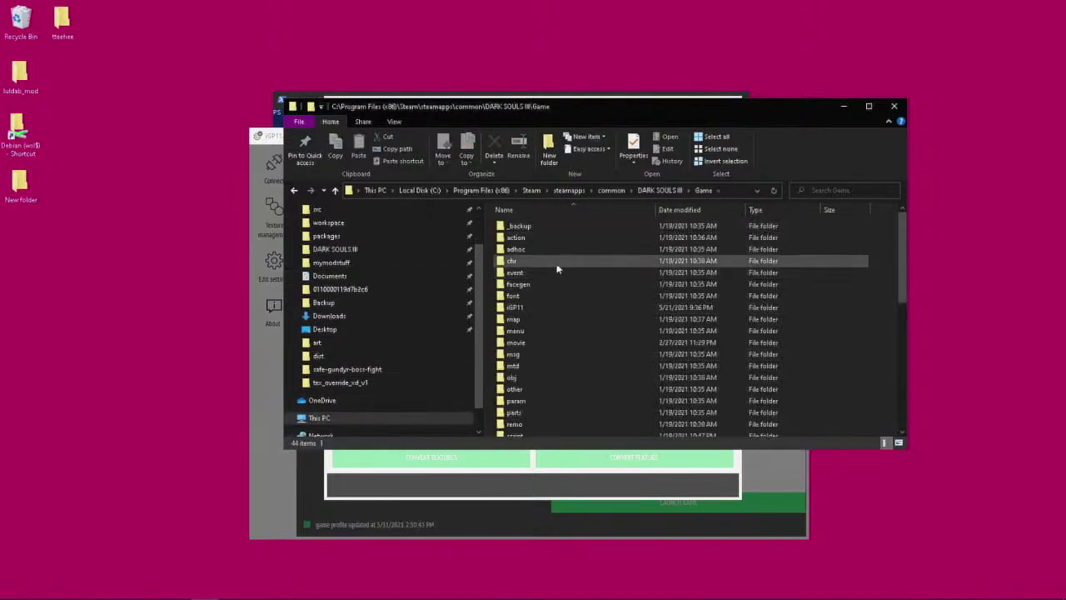
pyautogui.scroll(-8, 558, 269)
pyautogui.scroll(8, 555, 265)
pyautogui.doubleClick(552, 307)
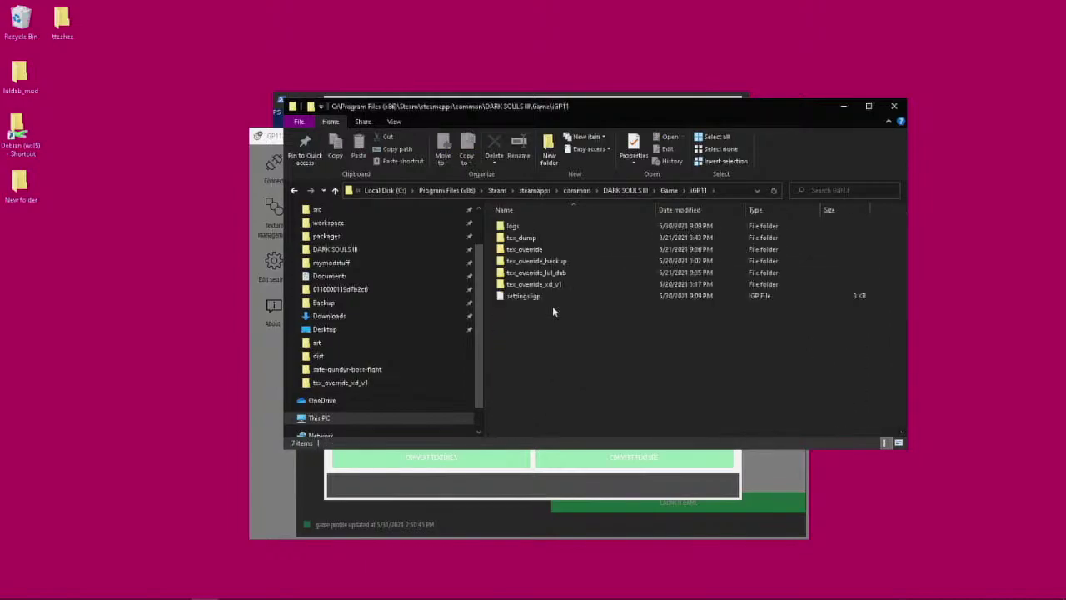
pyautogui.doubleClick(540, 238)
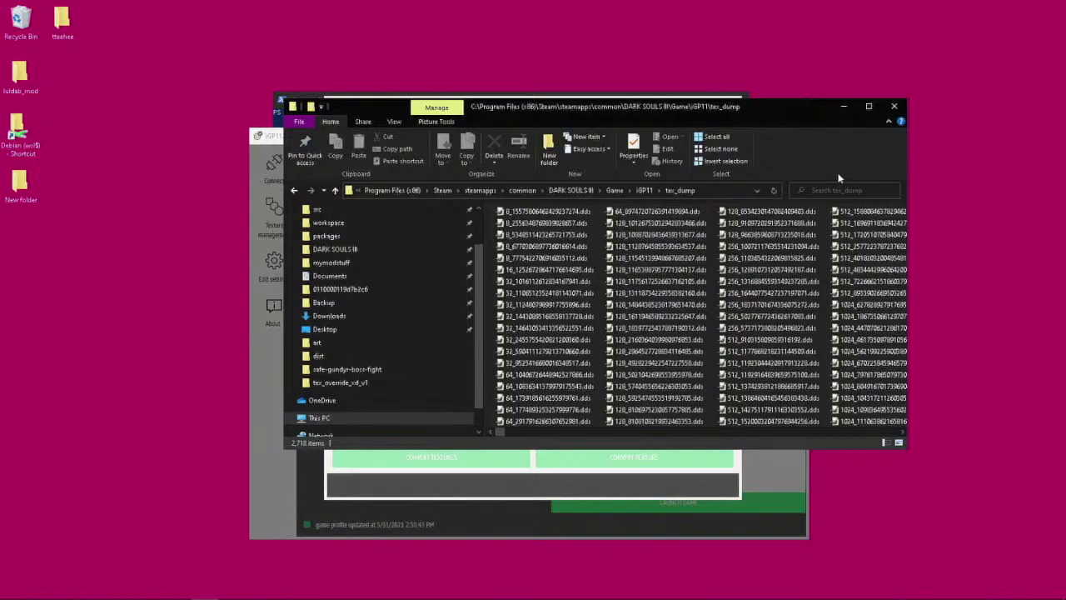
pyautogui.moveTo(812, 103); pyautogui.dragTo(845, 247)
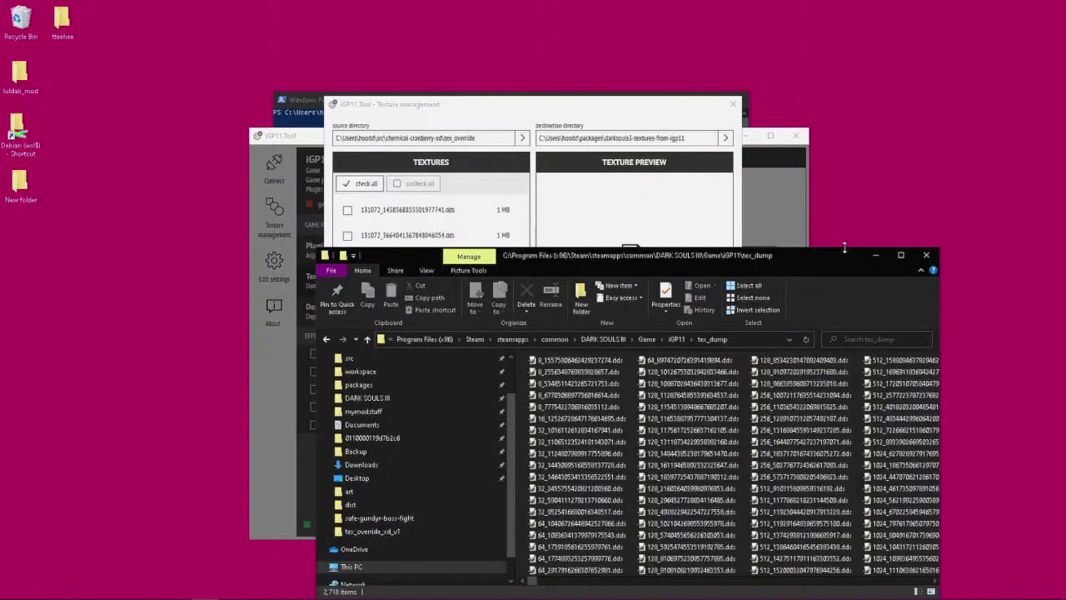
pyautogui.click(681, 225)
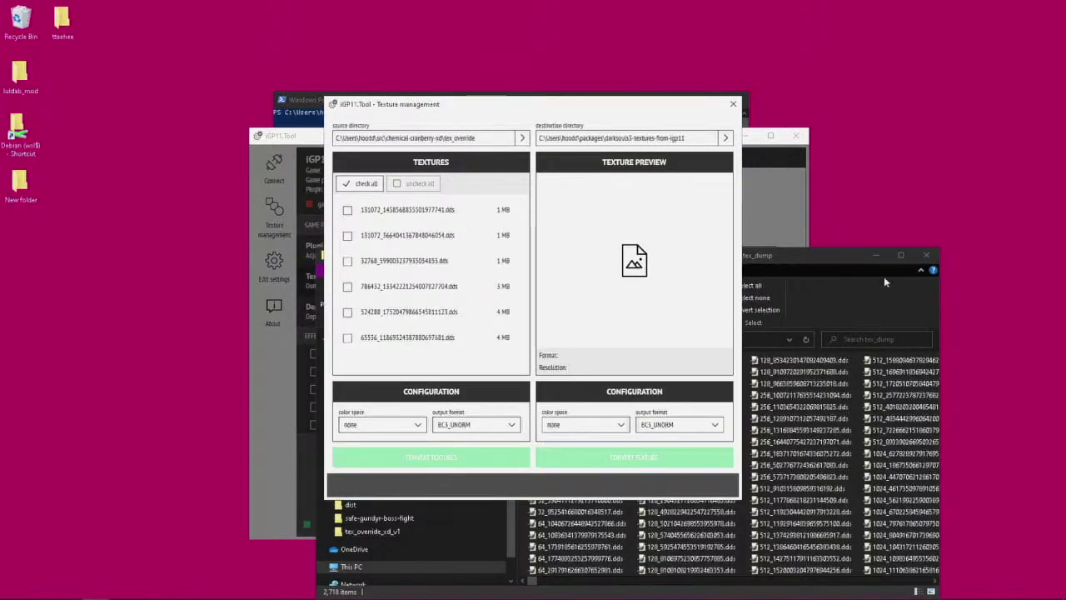
pyautogui.click(844, 259)
pyautogui.moveTo(844, 259); pyautogui.dragTo(807, 161)
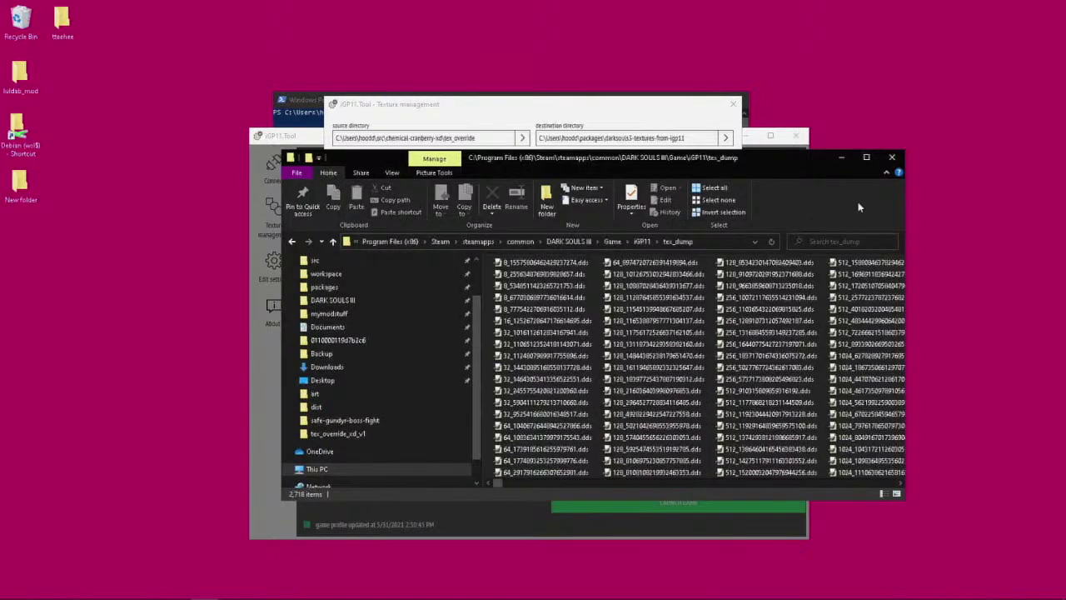
pyautogui.click(892, 157)
pyautogui.click(486, 141)
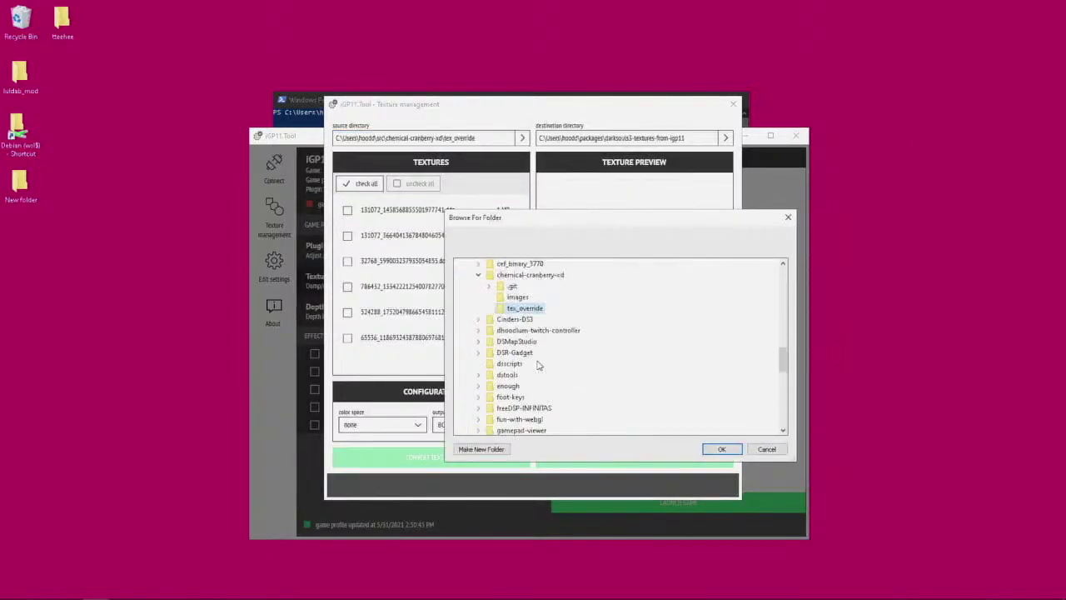
pyautogui.scroll(5, 537, 365)
pyautogui.scroll(-10, 516, 381)
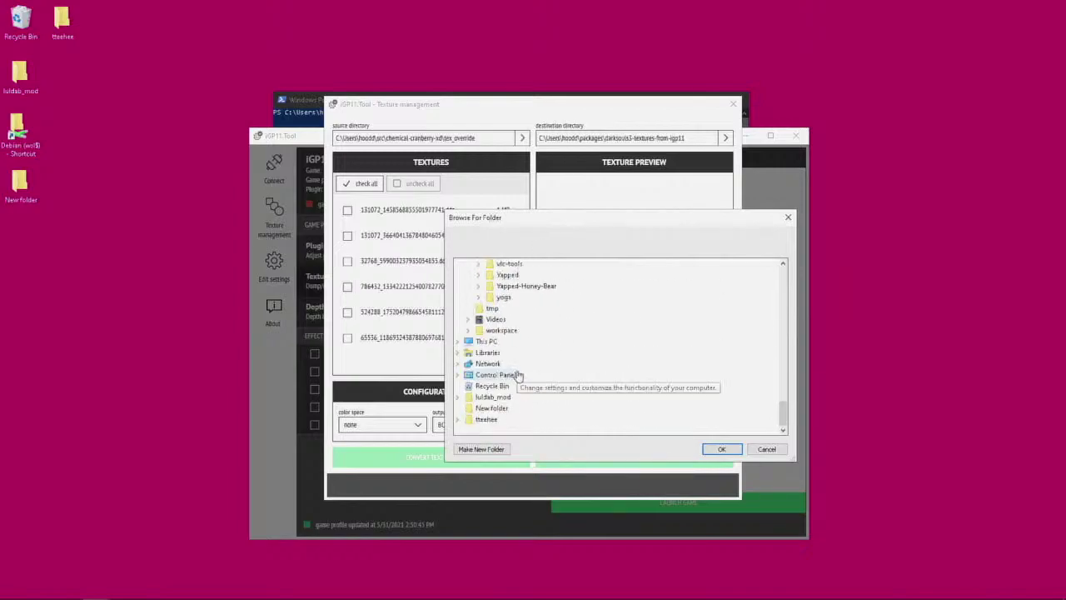
pyautogui.scroll(15, 483, 367)
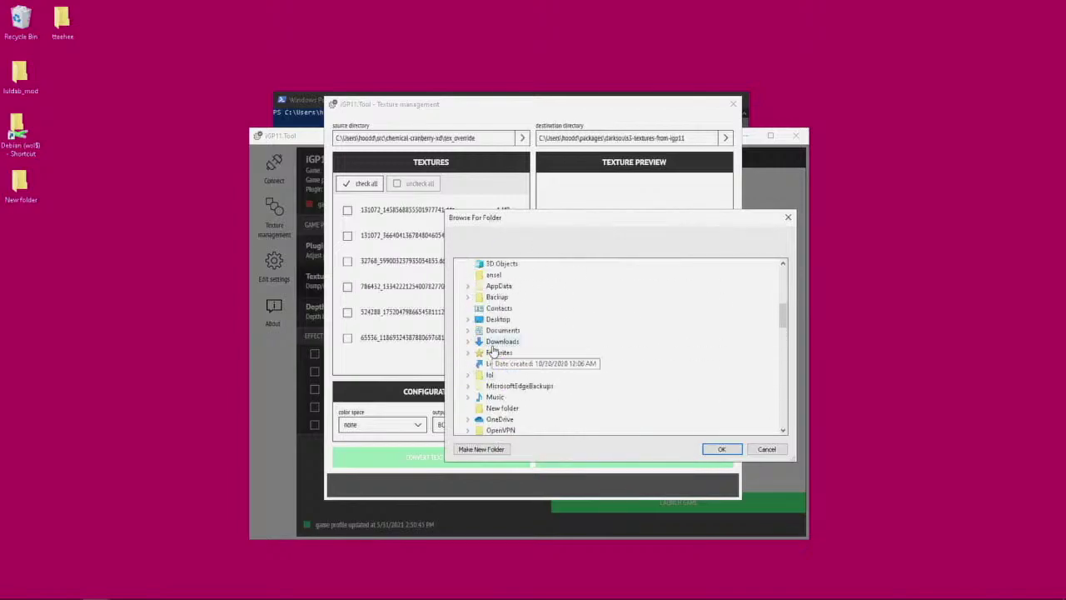
pyautogui.doubleClick(468, 286)
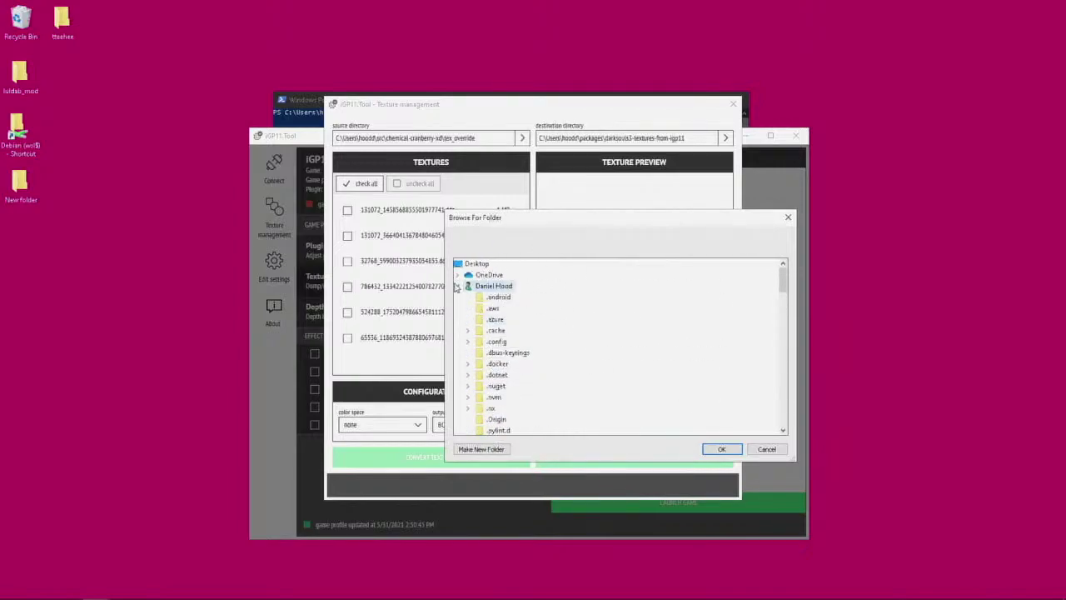
pyautogui.click(458, 296)
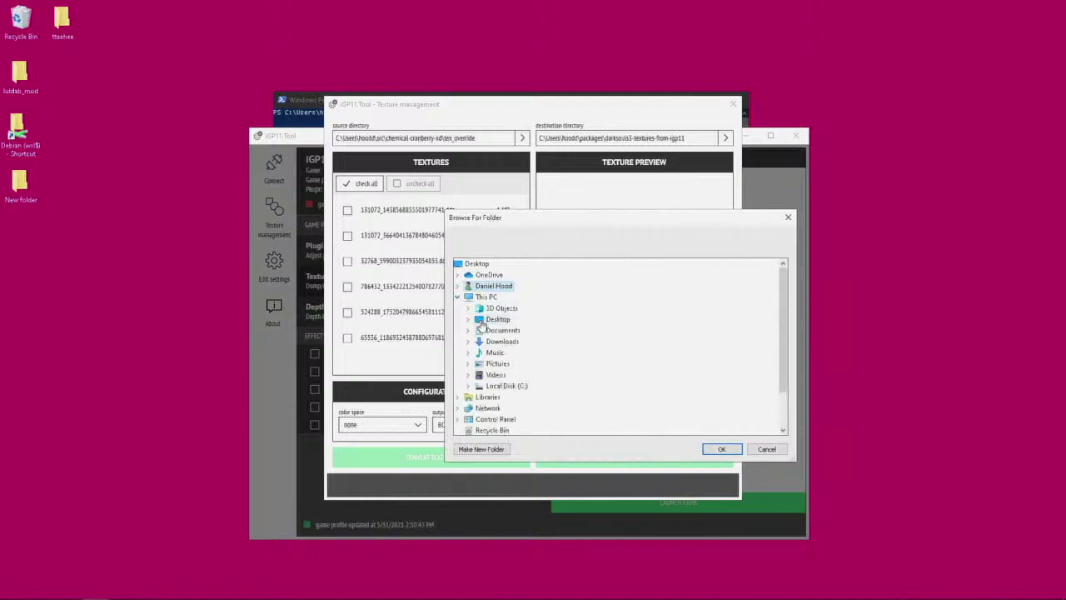
pyautogui.click(467, 387)
pyautogui.scroll(-5, 488, 392)
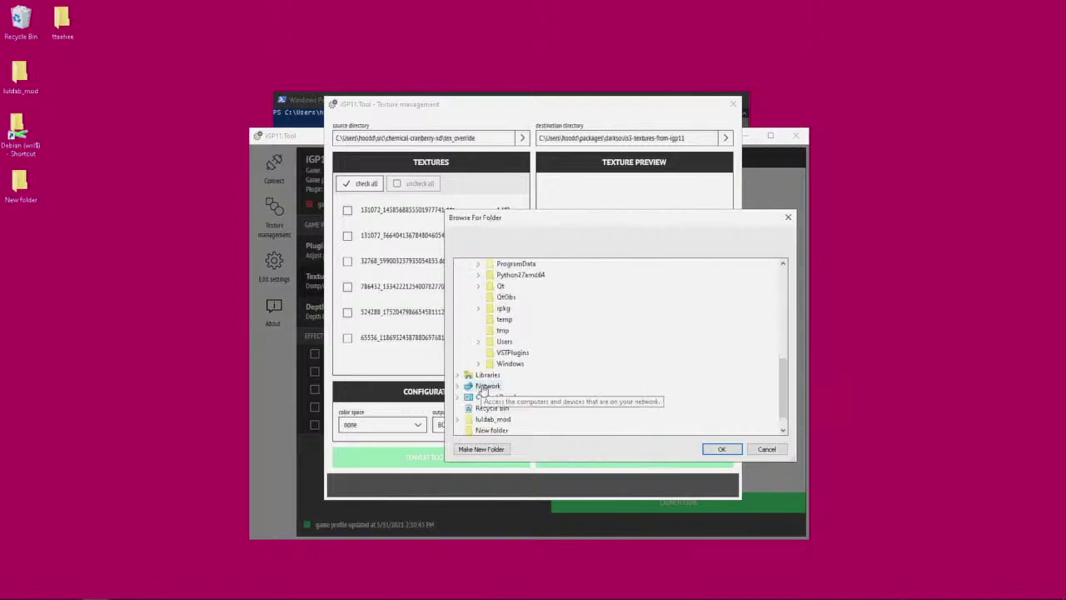
pyautogui.scroll(3, 500, 275)
pyautogui.doubleClick(523, 319)
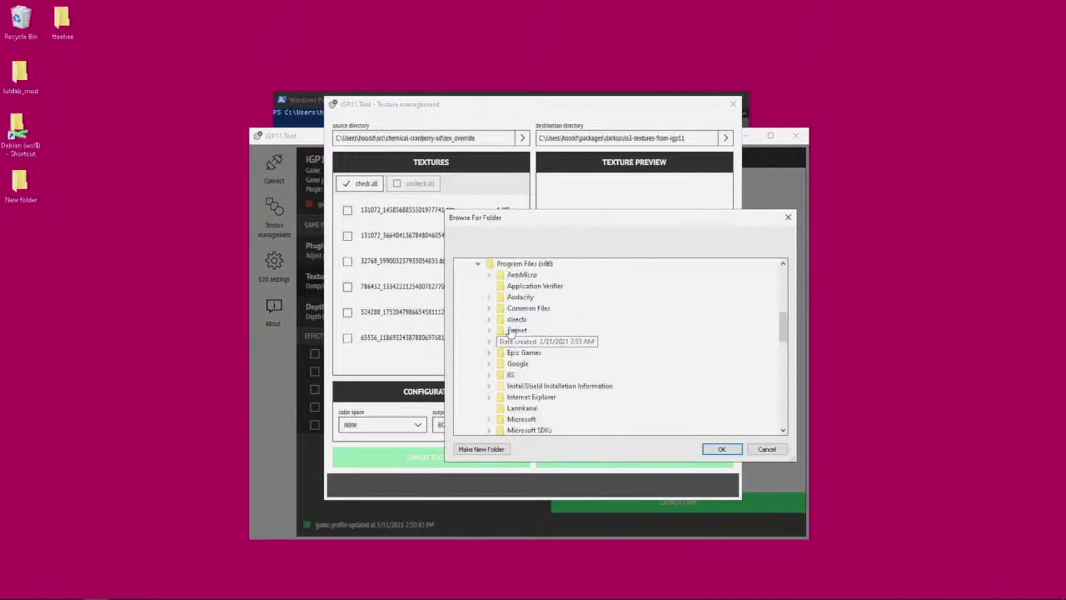
pyautogui.scroll(-8, 541, 366)
pyautogui.scroll(10, 543, 375)
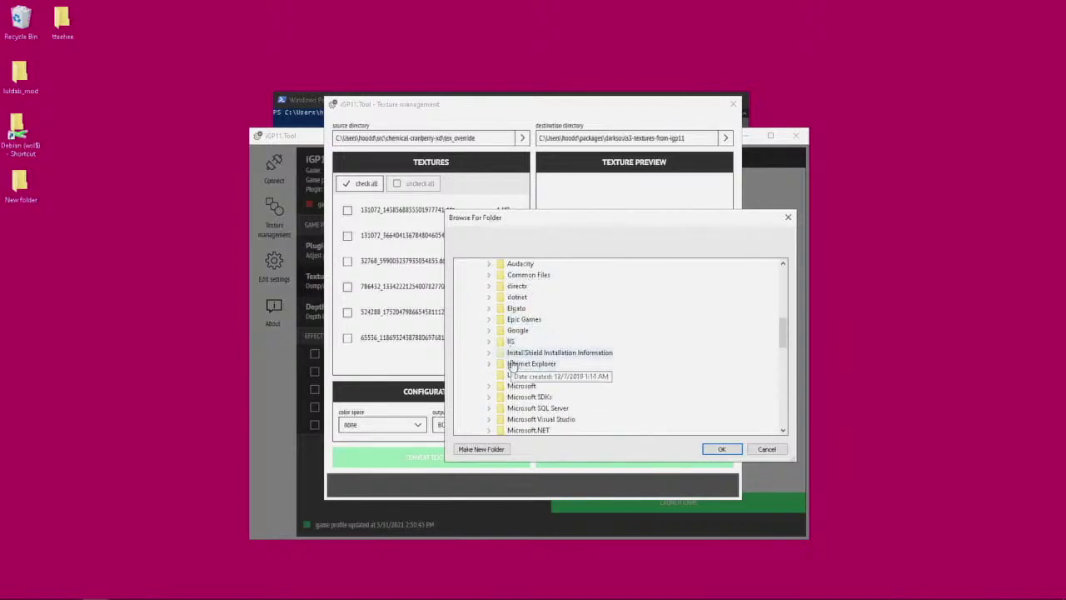
pyautogui.scroll(3, 520, 354)
pyautogui.scroll(-3, 520, 354)
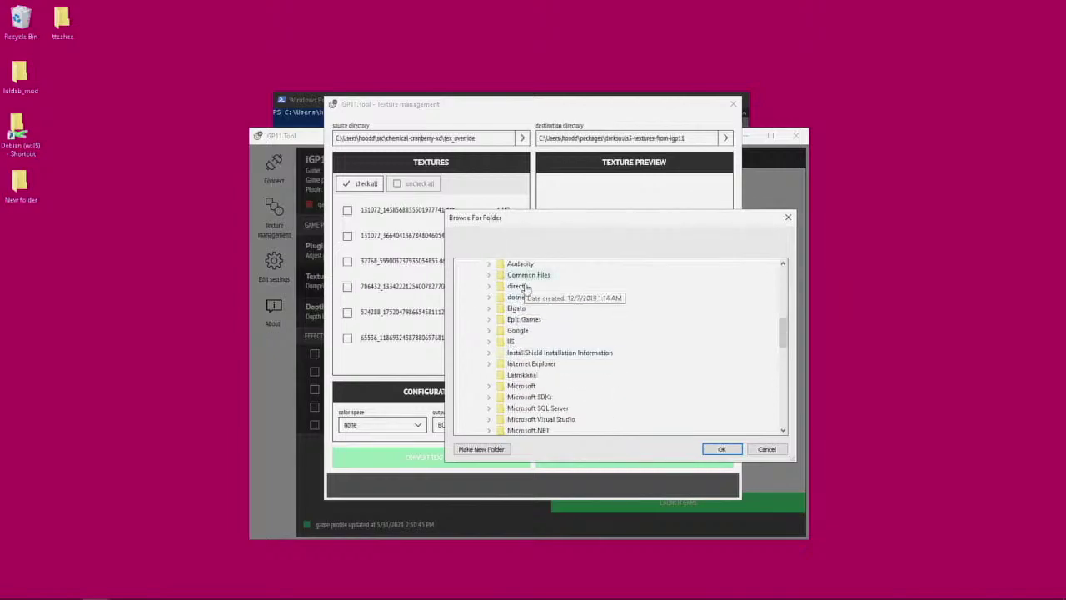
pyautogui.scroll(1, 543, 379)
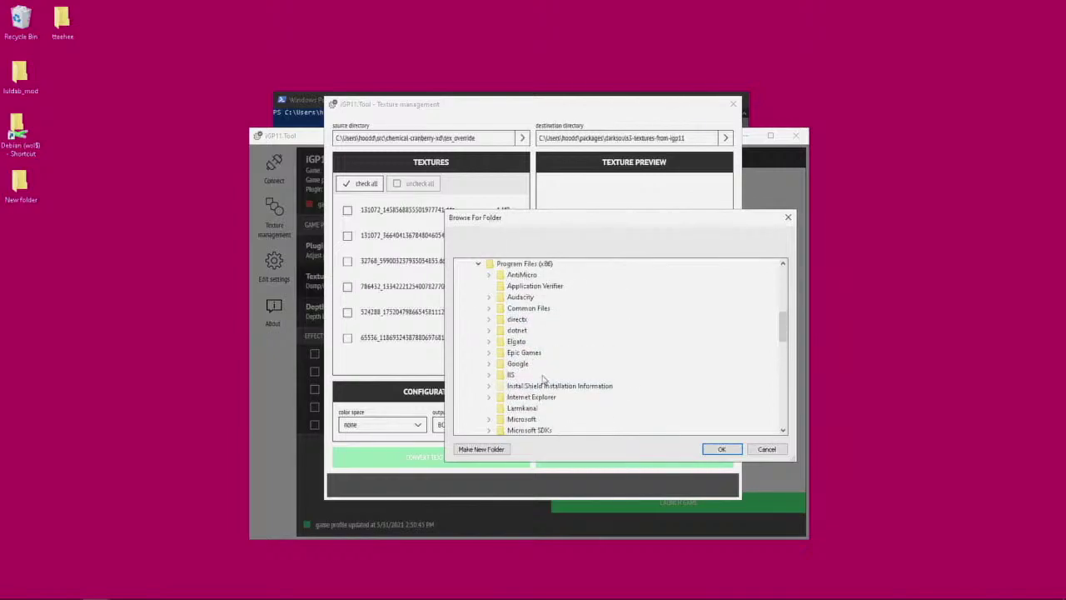
pyautogui.scroll(-11, 543, 379)
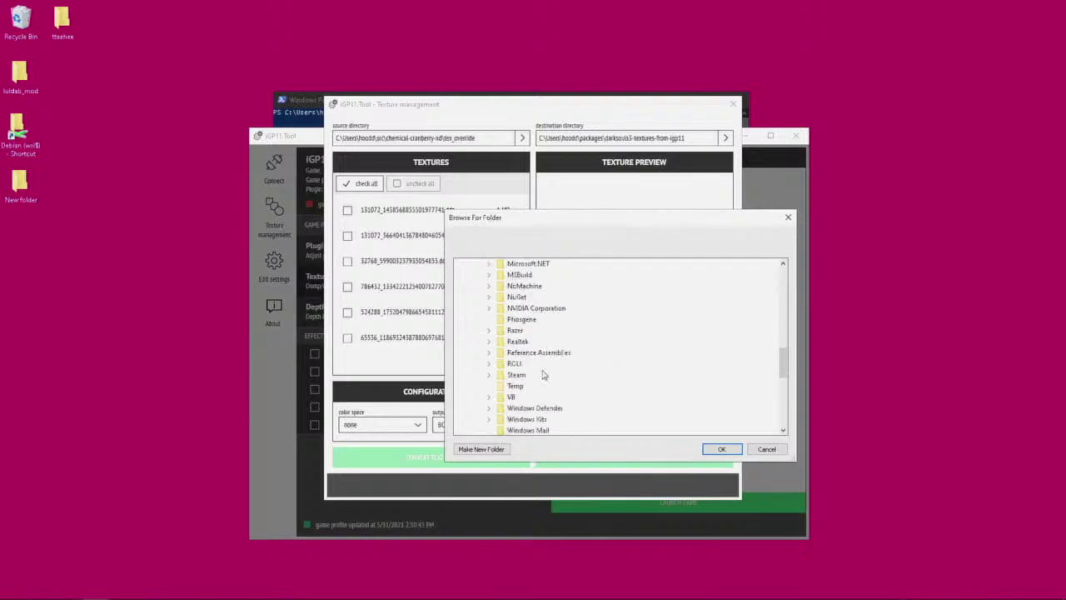
pyautogui.scroll(3, 543, 373)
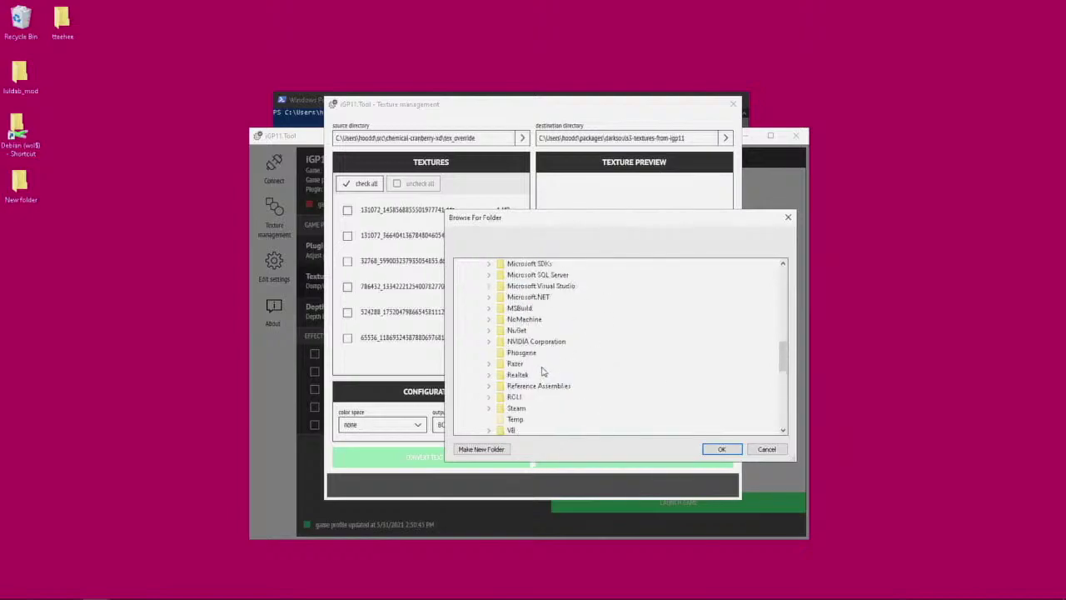
pyautogui.scroll(-1, 543, 372)
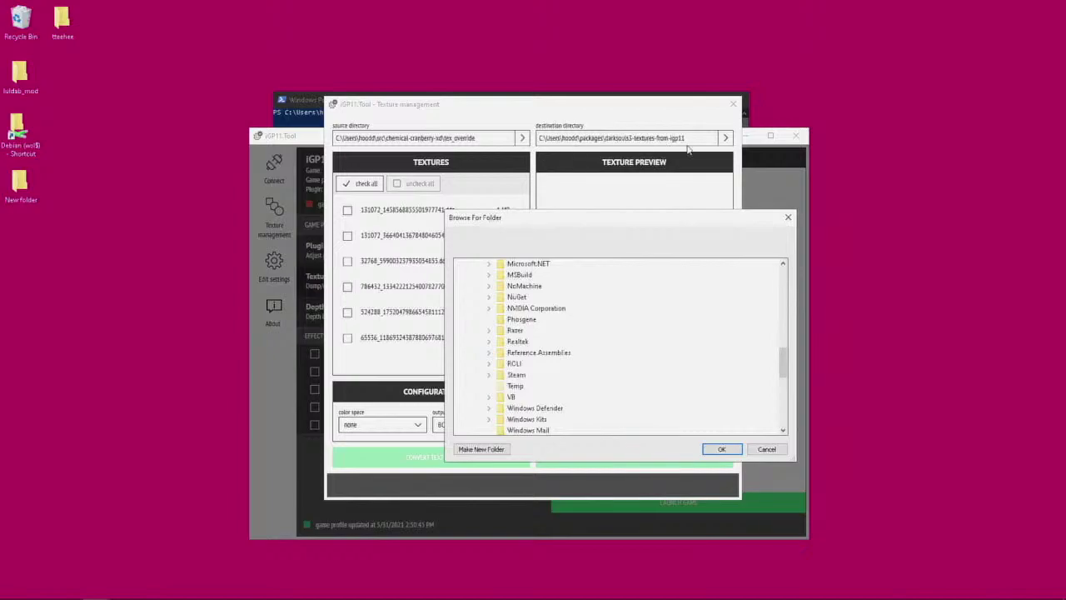
pyautogui.scroll(-3, 546, 304)
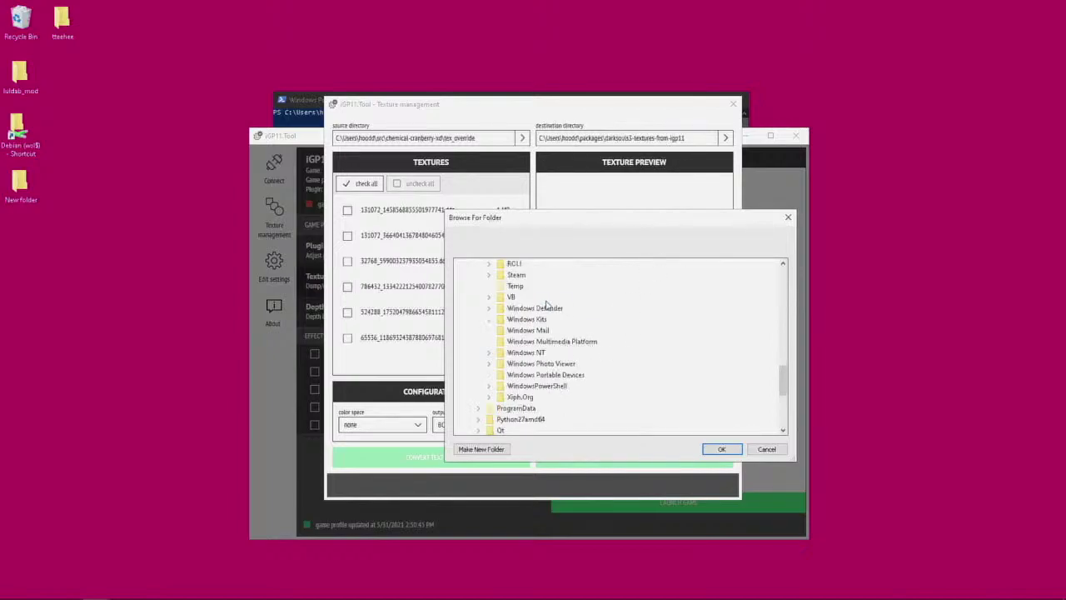
pyautogui.scroll(-1, 546, 305)
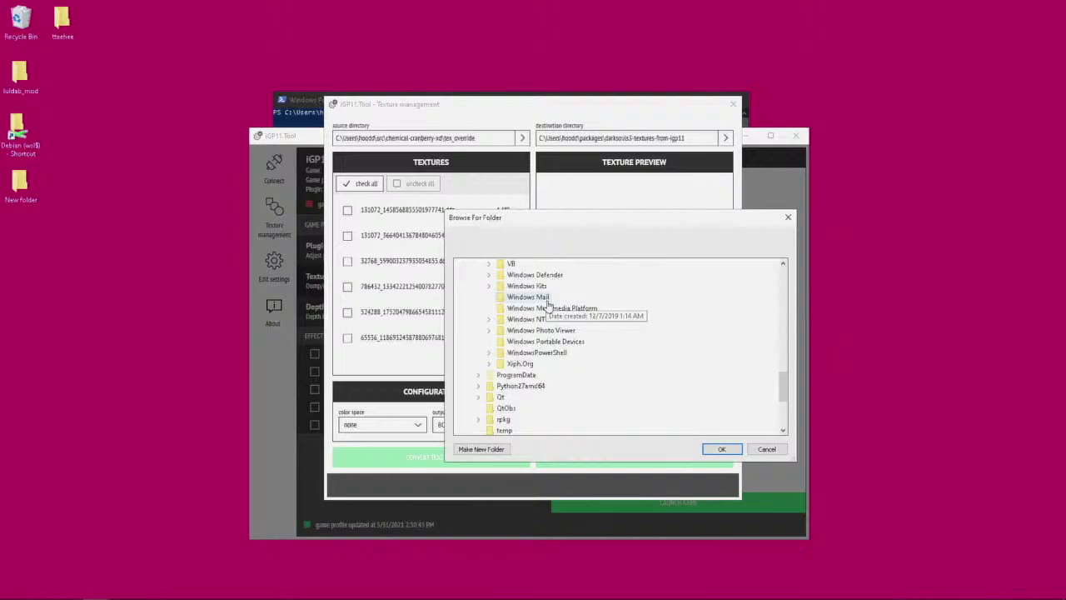
pyautogui.scroll(10, 554, 364)
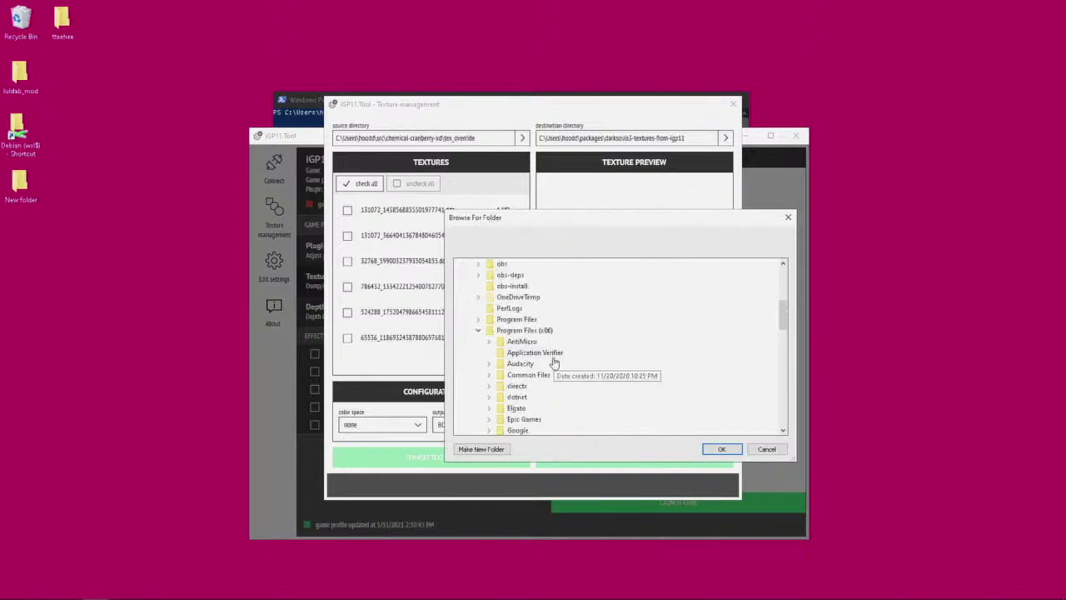
pyautogui.scroll(-1, 542, 374)
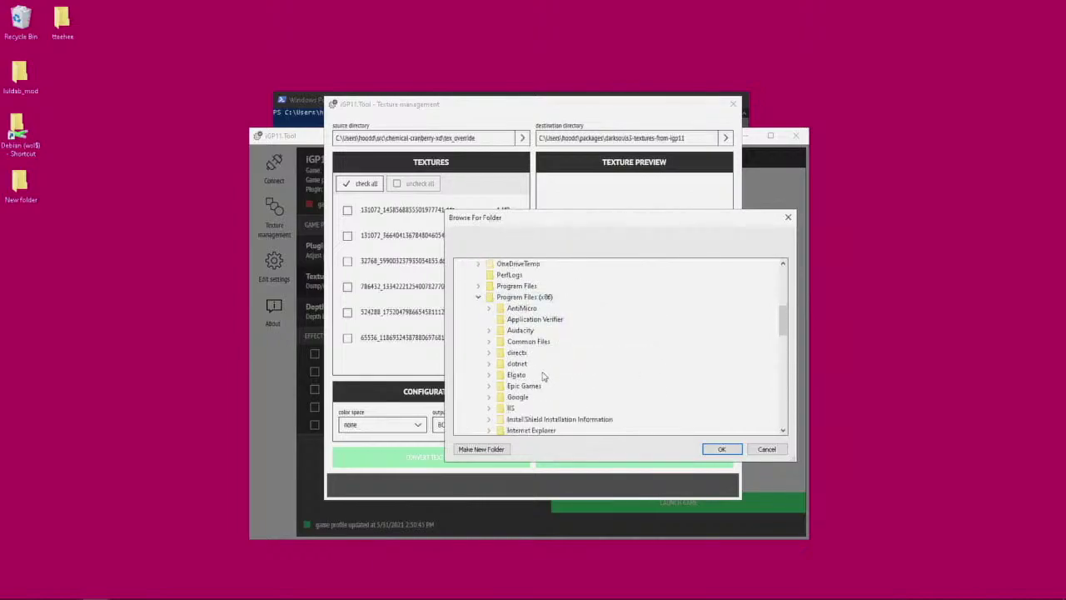
# - Cancel the source folder picker, close texture management, and open tex_override to select its path
pyautogui.click(767, 449)
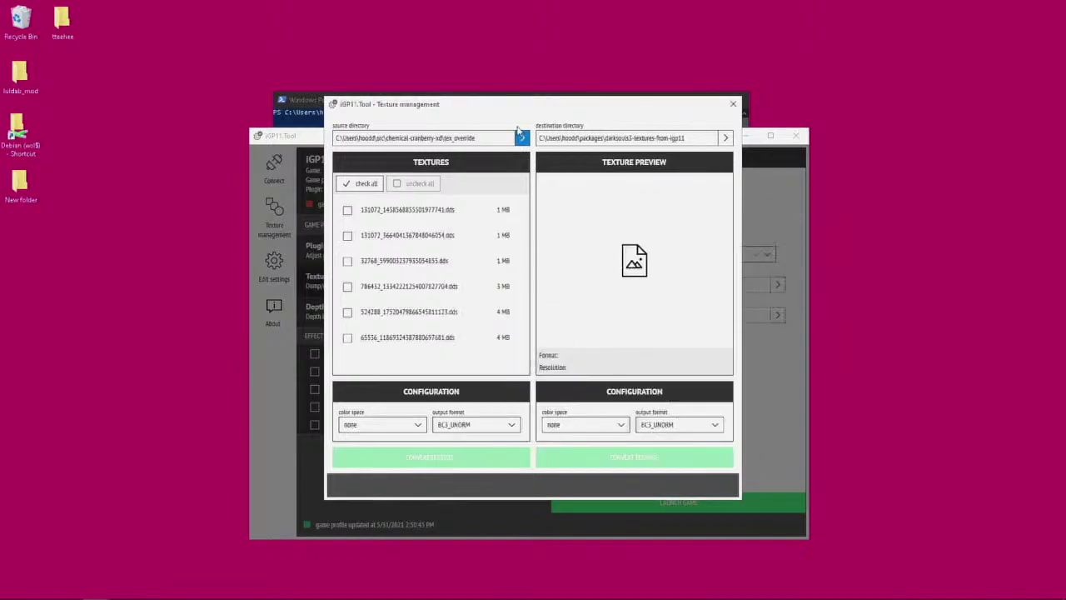
pyautogui.click(734, 103)
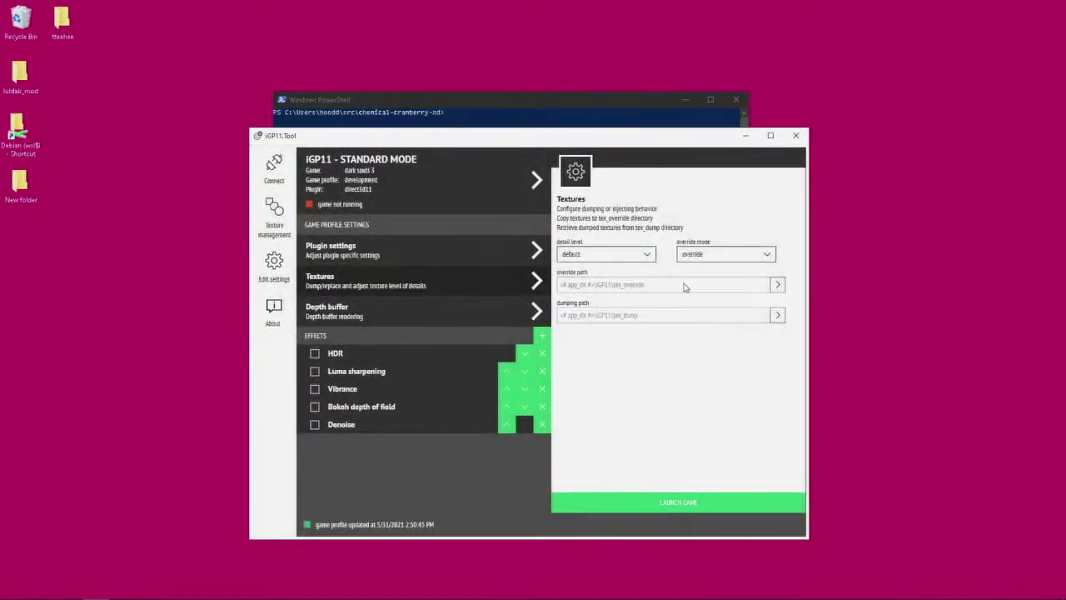
pyautogui.click(777, 284)
pyautogui.click(711, 241)
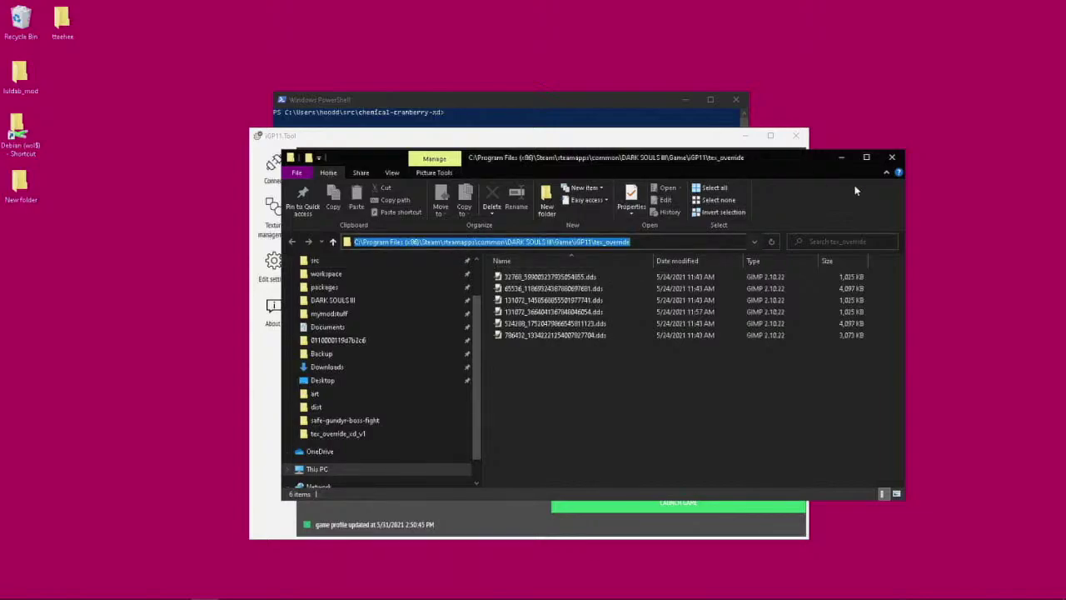
# - Close Explorer and open Texture management's Browse For Folder for the source directory
pyautogui.click(891, 157)
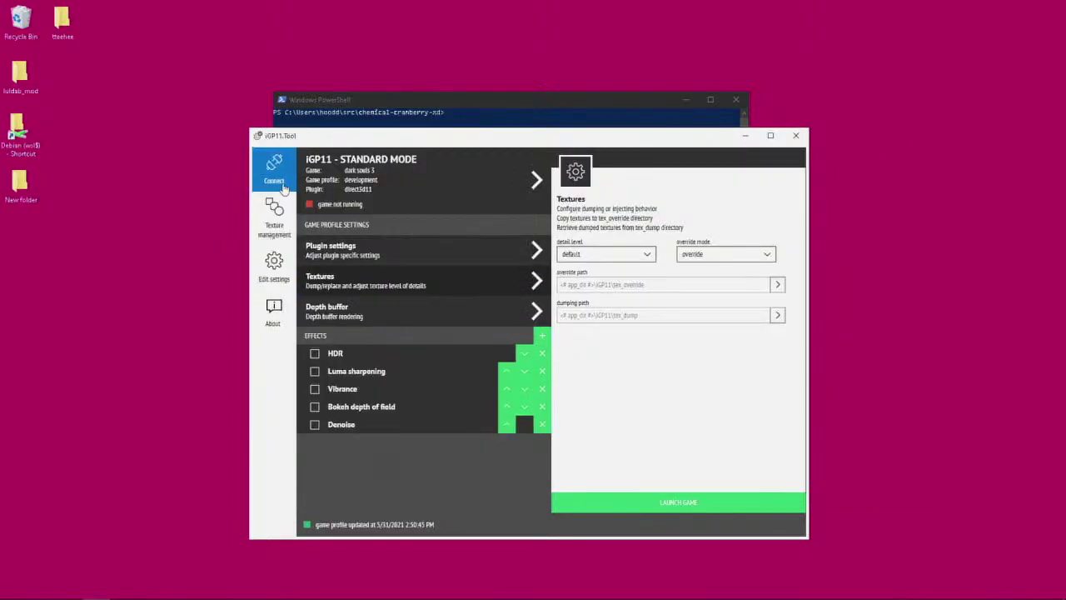
pyautogui.click(274, 218)
pyautogui.click(522, 138)
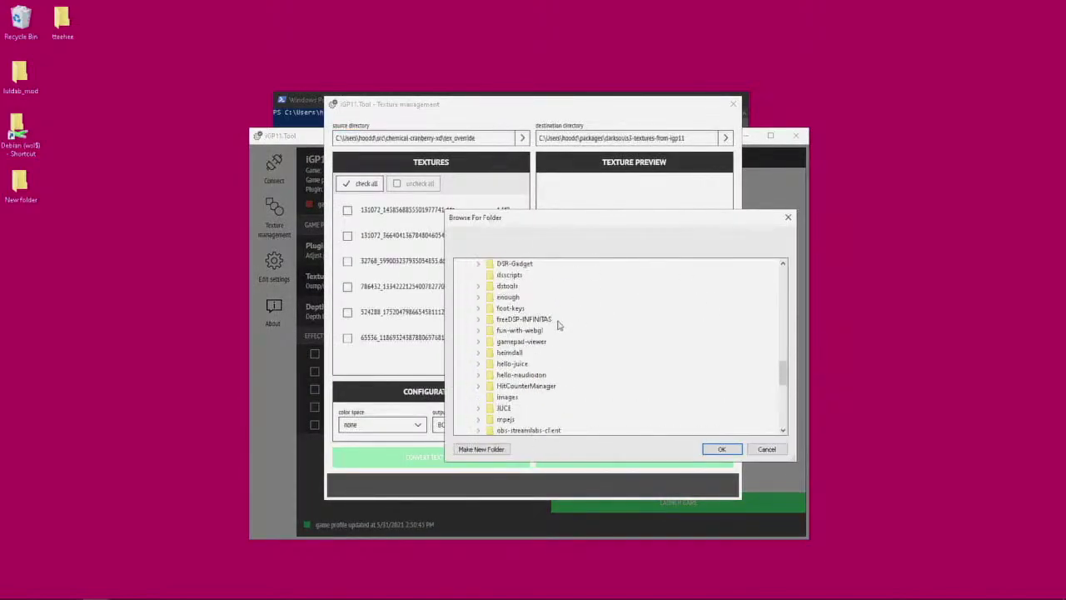
# - Collapse the chemical-cranberry-xd and home folder subfolders in the folder picker
pyautogui.click(478, 319)
pyautogui.scroll(-10, 488, 358)
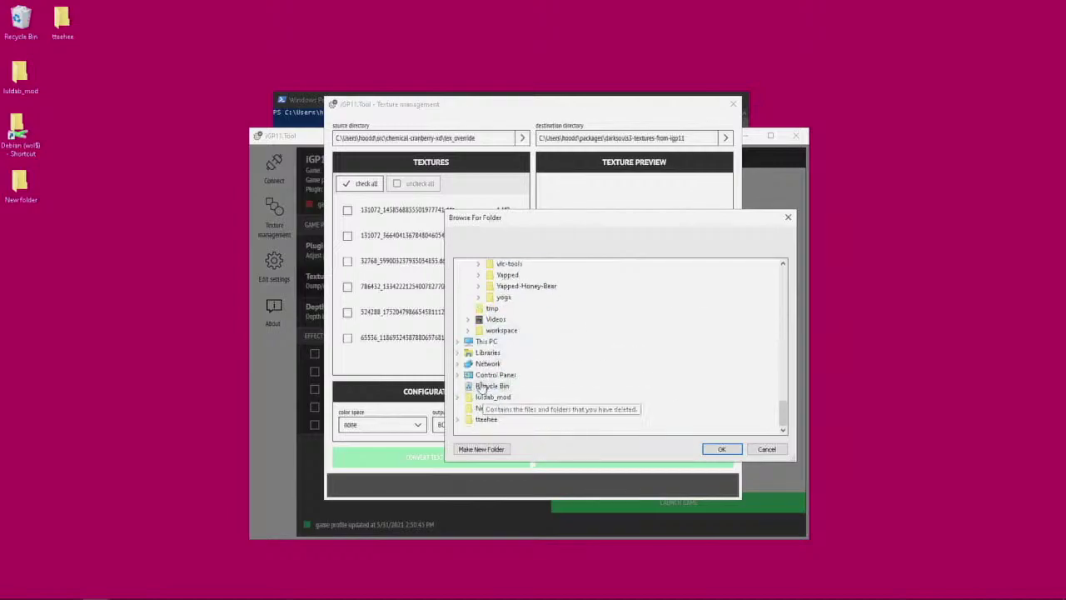
pyautogui.scroll(10, 502, 425)
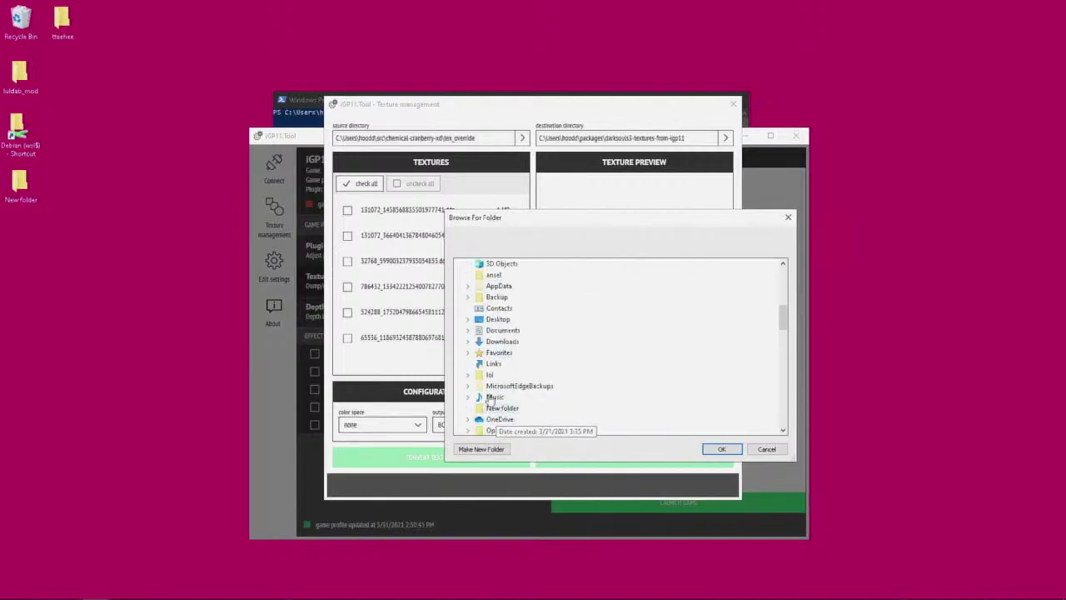
pyautogui.scroll(5, 499, 337)
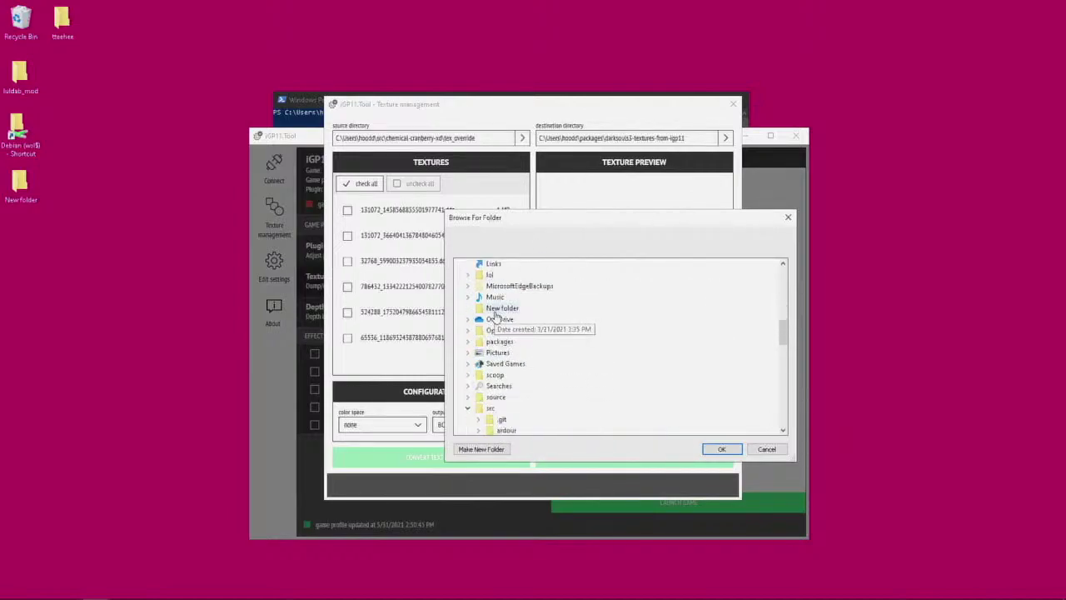
pyautogui.click(493, 275)
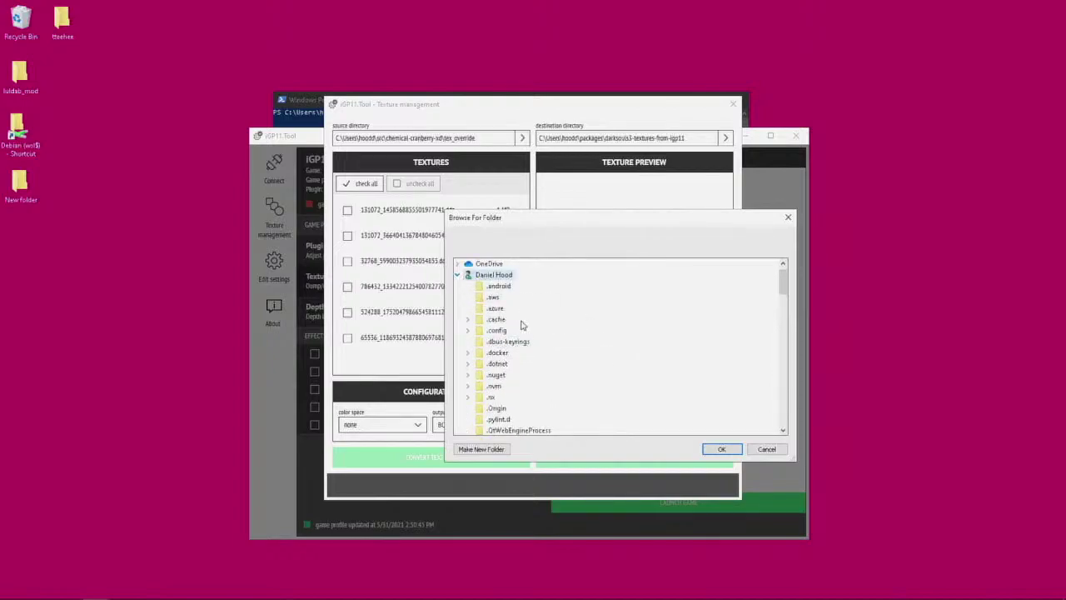
pyautogui.click(456, 276)
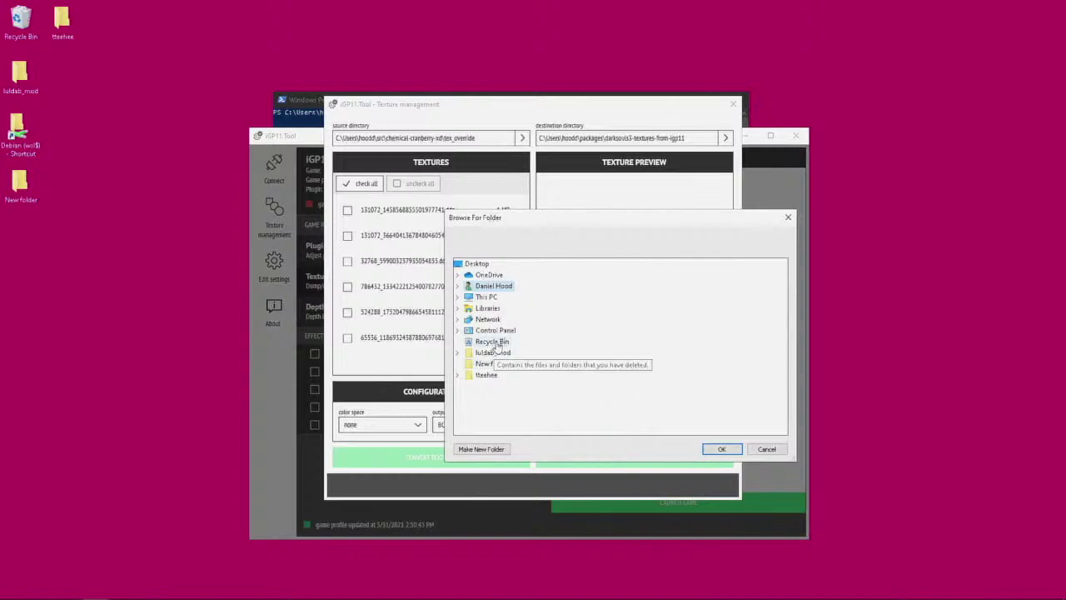
# - Expand This PC > Local Disk (C:) > Program Files (x86) > Steam > steamapps
pyautogui.click(456, 296)
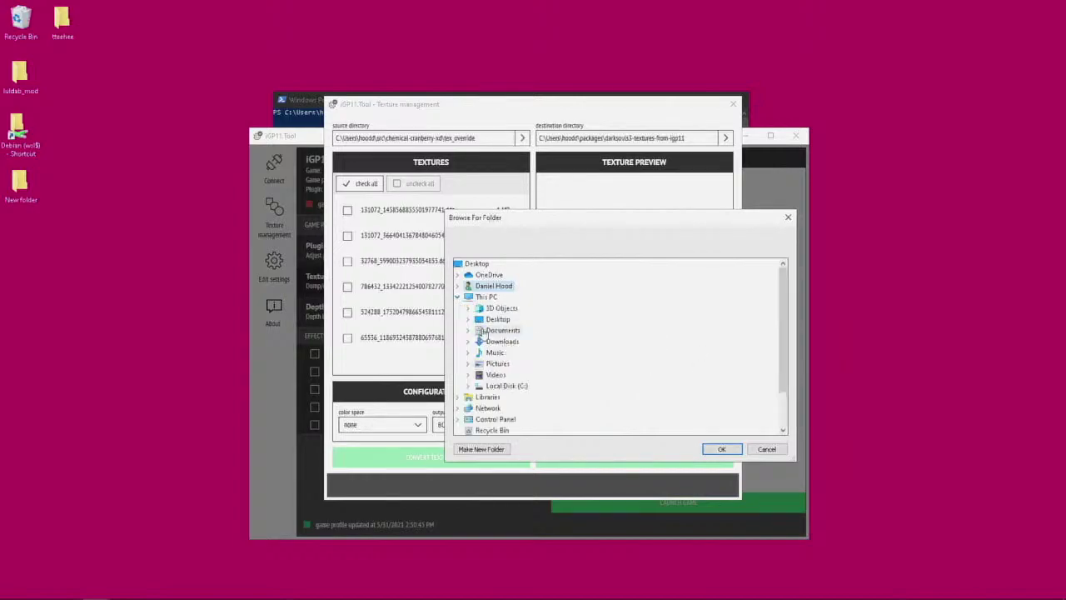
pyautogui.doubleClick(508, 386)
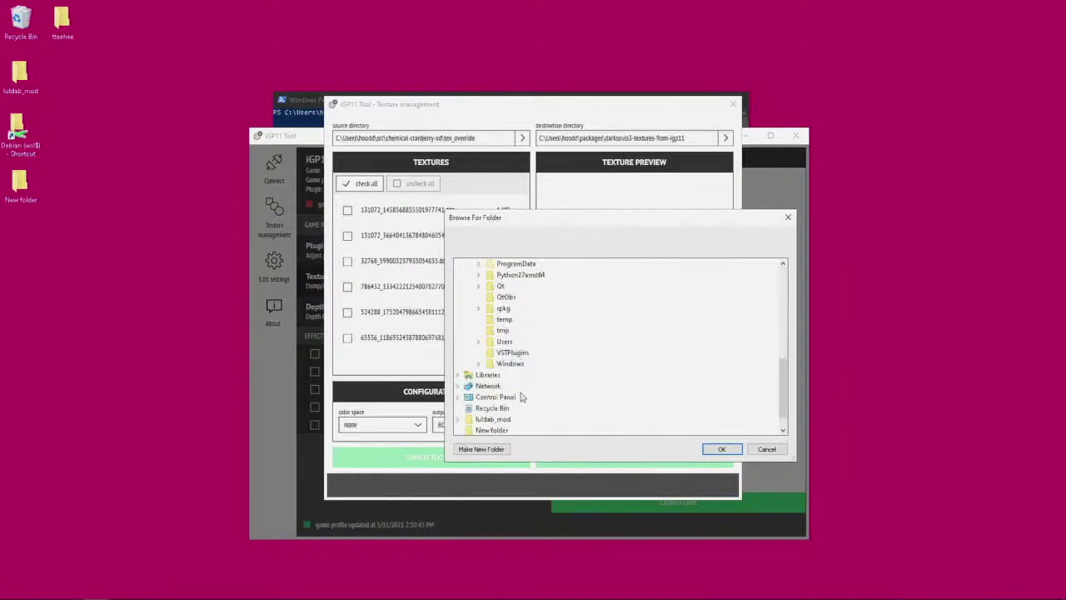
pyautogui.scroll(1, 524, 311)
pyautogui.doubleClick(537, 290)
pyautogui.scroll(-3, 560, 365)
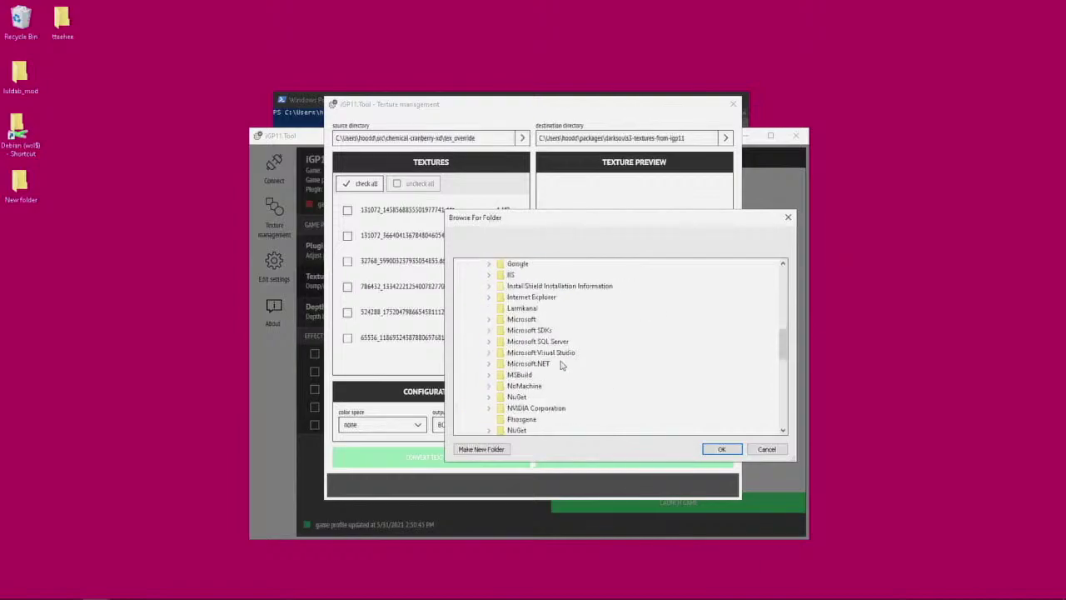
pyautogui.scroll(-5, 550, 366)
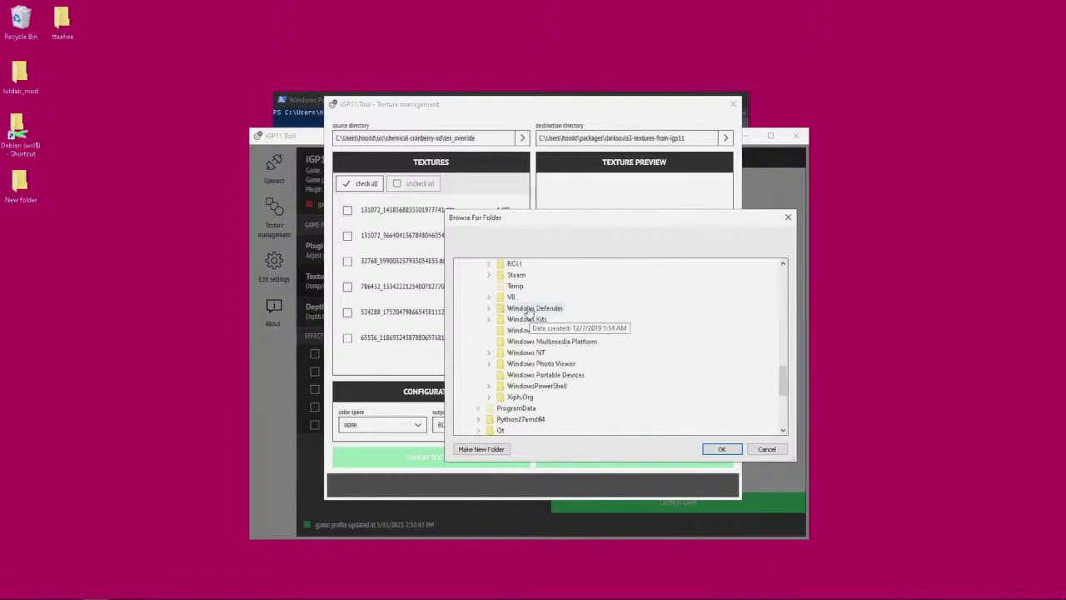
pyautogui.doubleClick(516, 276)
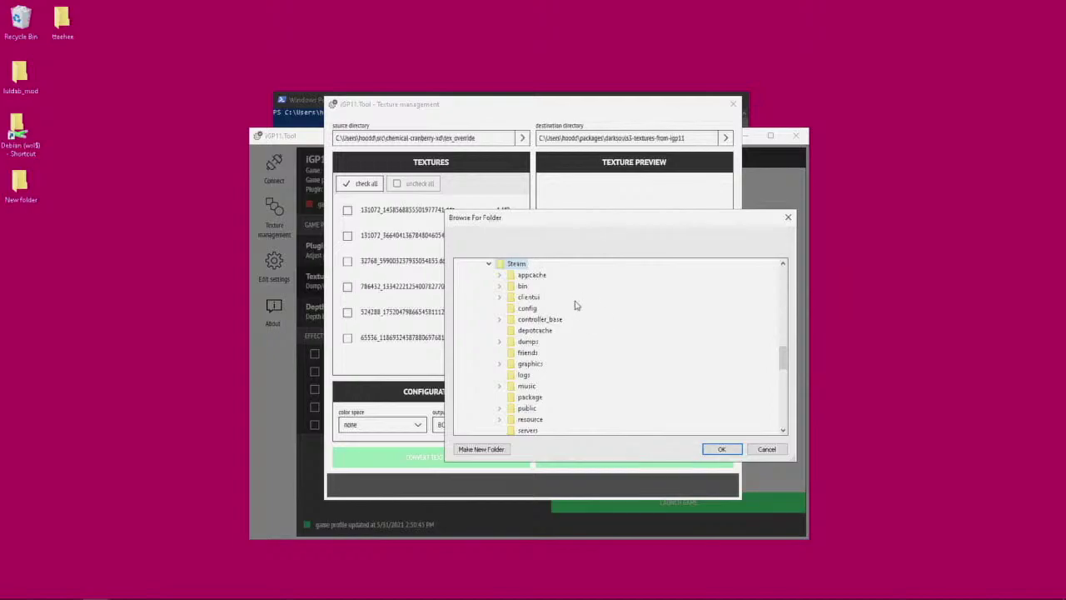
pyautogui.scroll(-2, 575, 306)
pyautogui.doubleClick(537, 386)
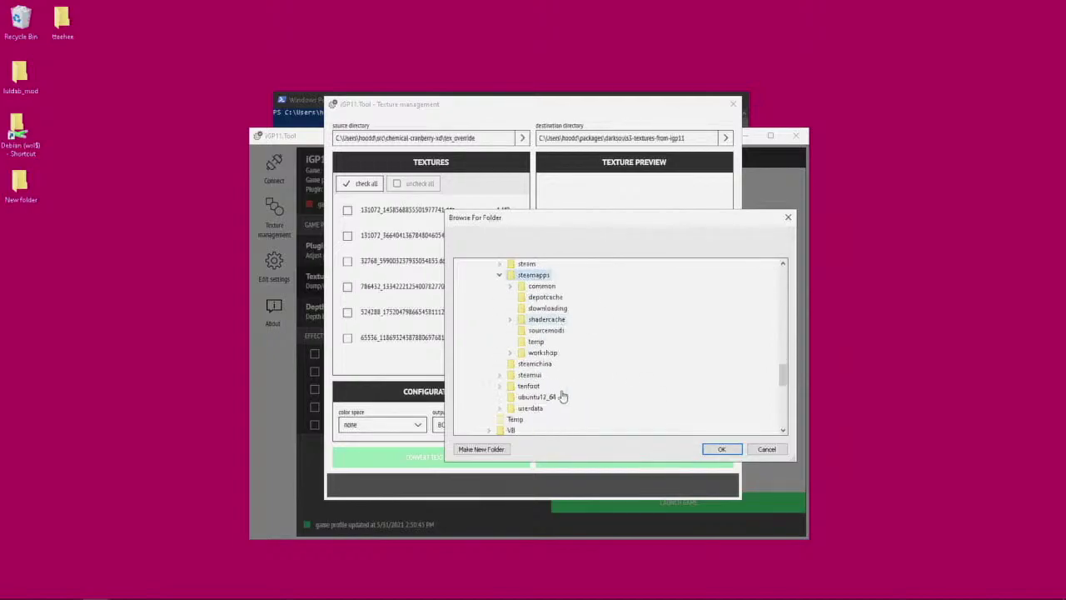
# - Bring the PowerShell window to the front
pyautogui.scroll(-1, 563, 392)
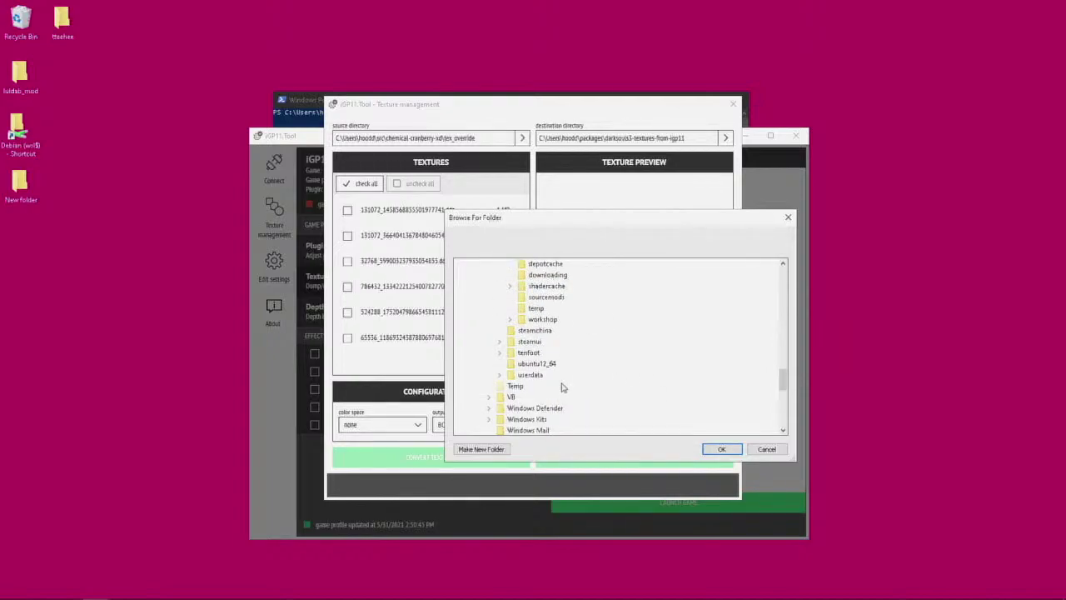
pyautogui.scroll(3, 569, 272)
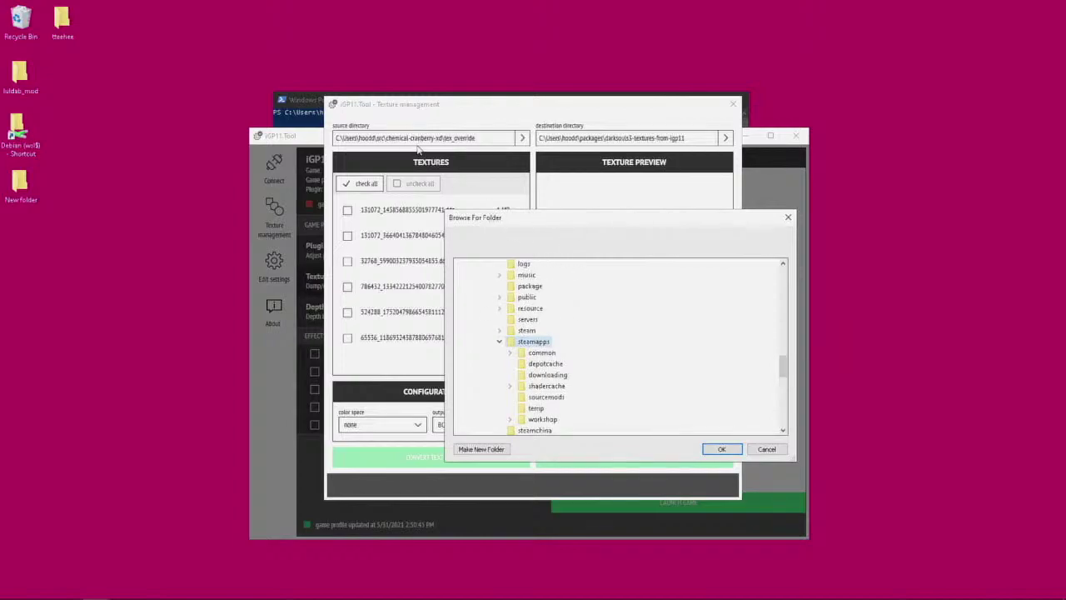
pyautogui.click(222, 219)
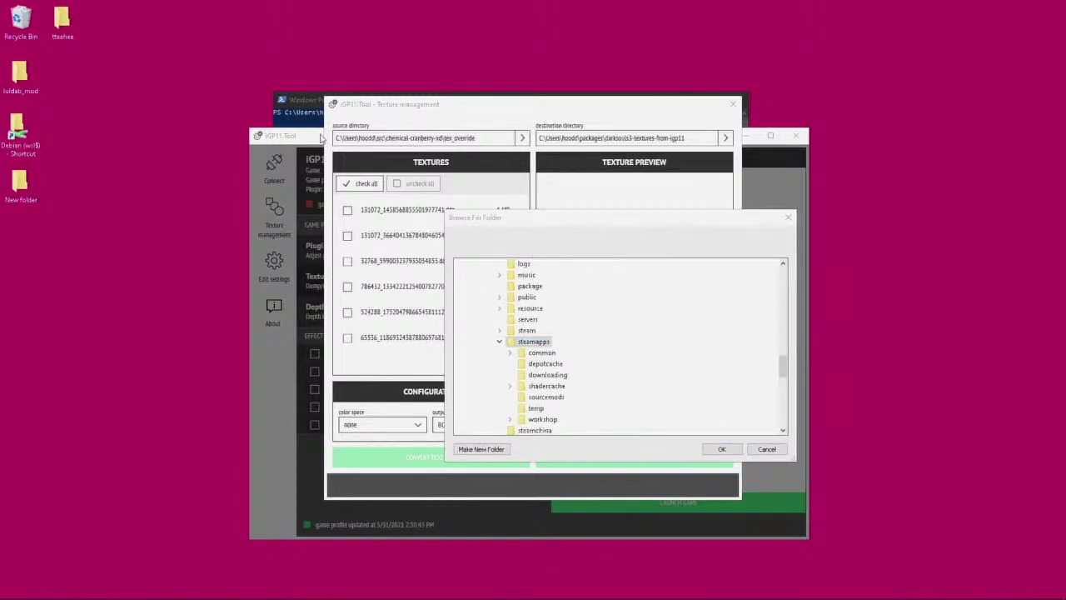
pyautogui.click(288, 111)
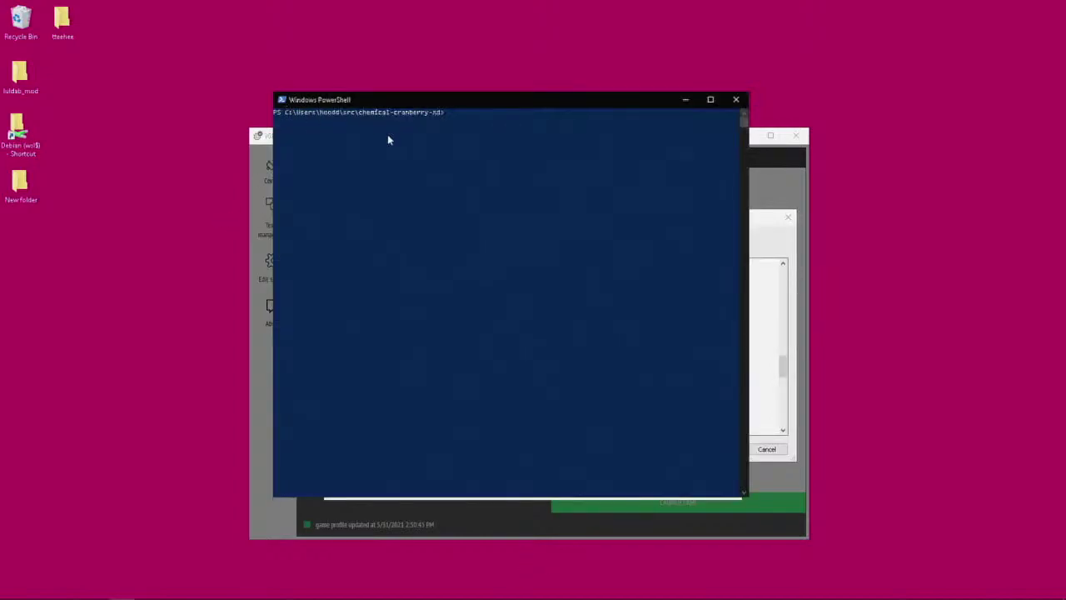
# - Clear the PowerShell console's select mode and return to the Browse For Folder picker
pyautogui.click(431, 150)
pyautogui.click(431, 151)
pyautogui.click(772, 173)
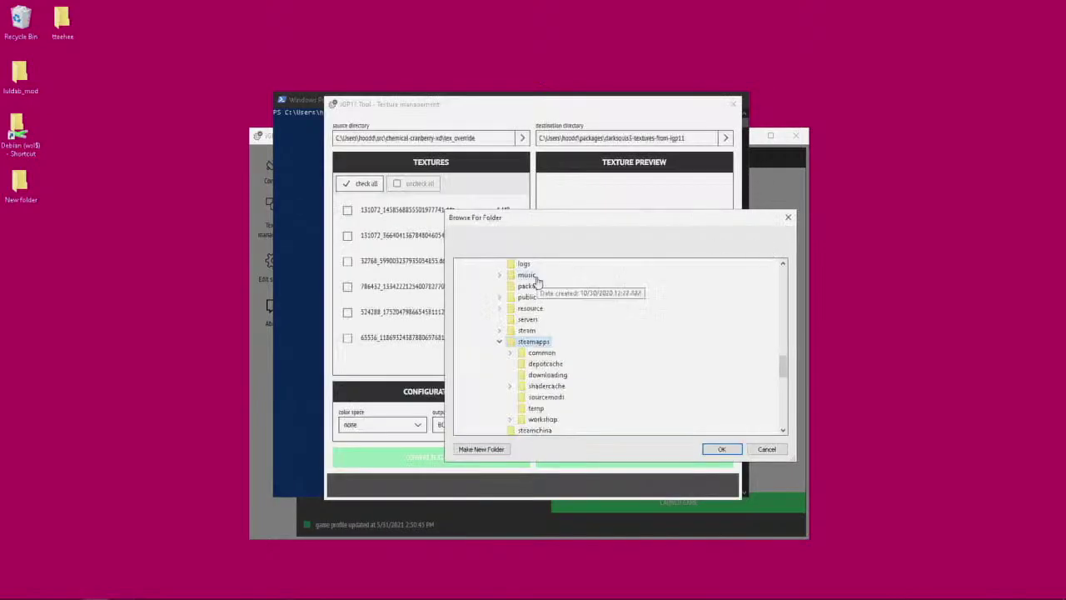
# - Collapse steamapps, then re-expand the Steam and steamapps folders in the picker
pyautogui.scroll(-1, 555, 332)
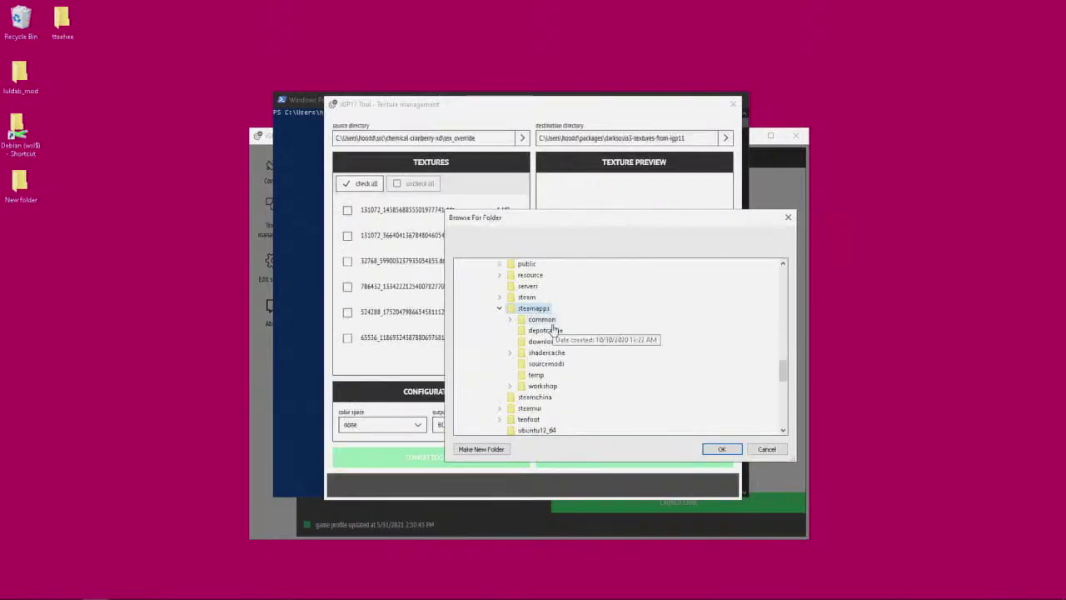
pyautogui.click(499, 309)
pyautogui.scroll(4, 558, 316)
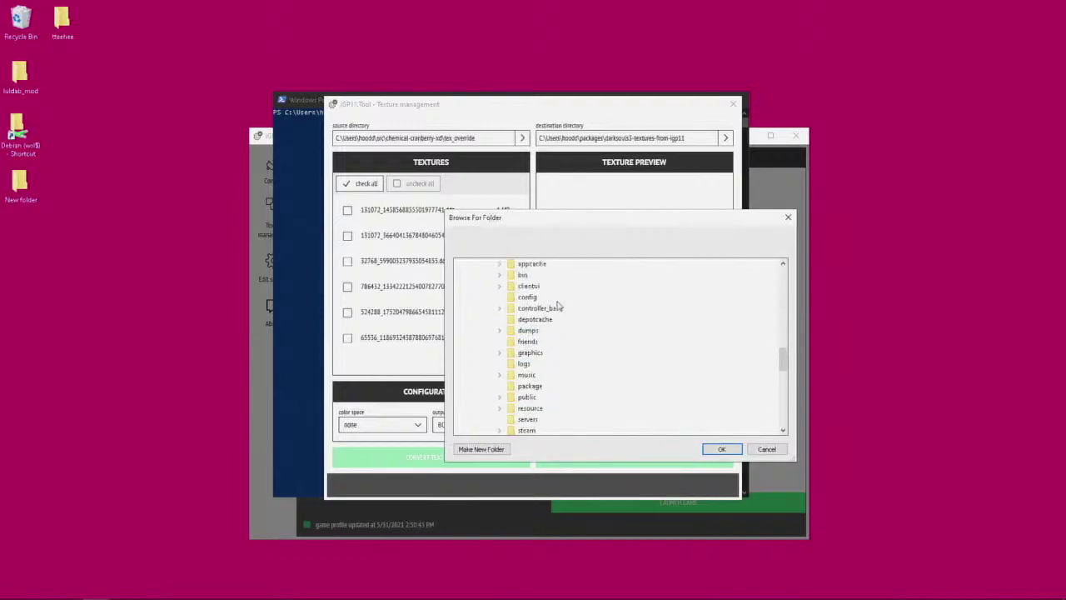
pyautogui.scroll(1, 558, 306)
pyautogui.scroll(-2, 558, 305)
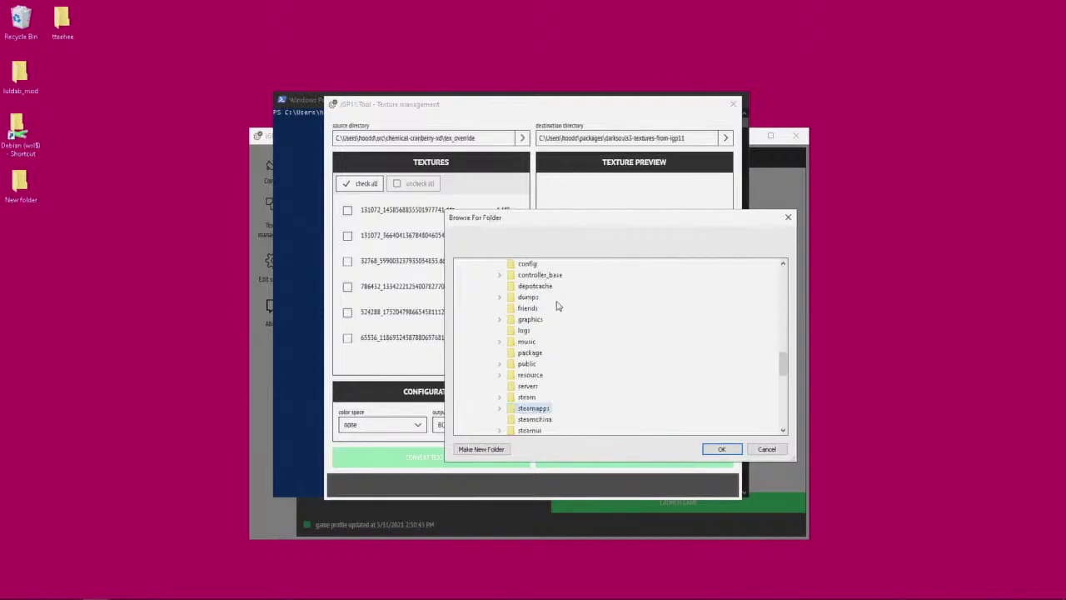
pyautogui.scroll(-1, 558, 307)
pyautogui.scroll(-2, 558, 309)
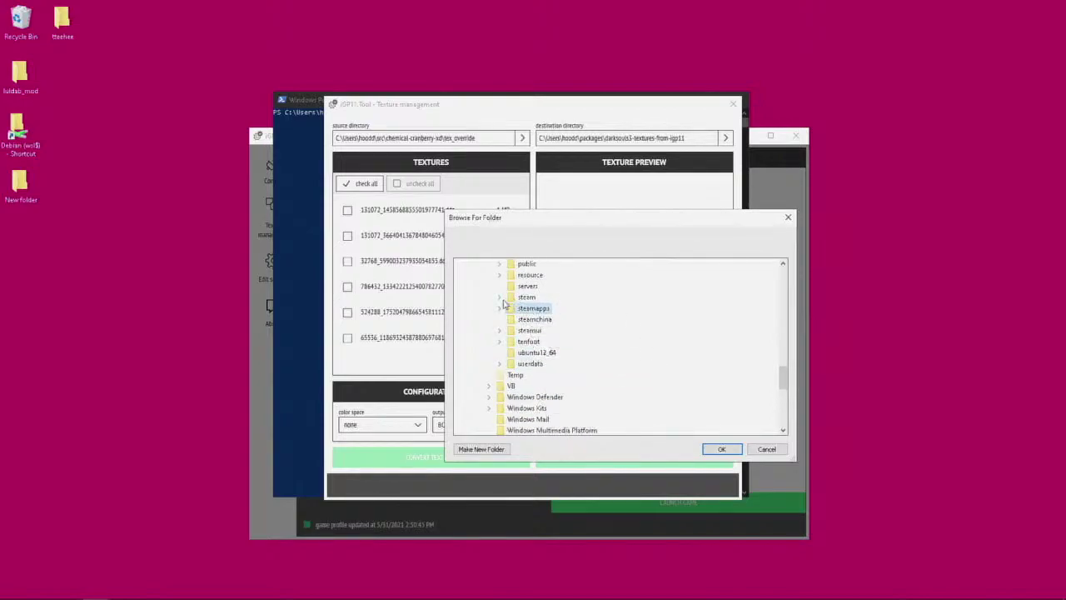
pyautogui.click(501, 297)
pyautogui.click(533, 319)
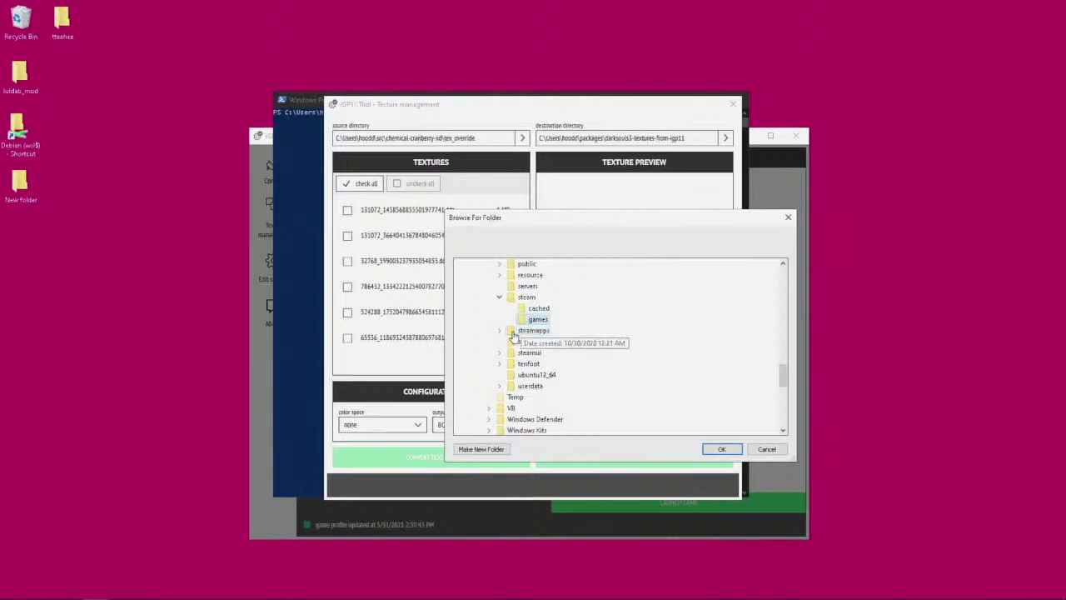
pyautogui.click(500, 331)
# - Expand common > DARK SOULS III > Game > iGP11 and confirm tex_dump as source
pyautogui.click(512, 342)
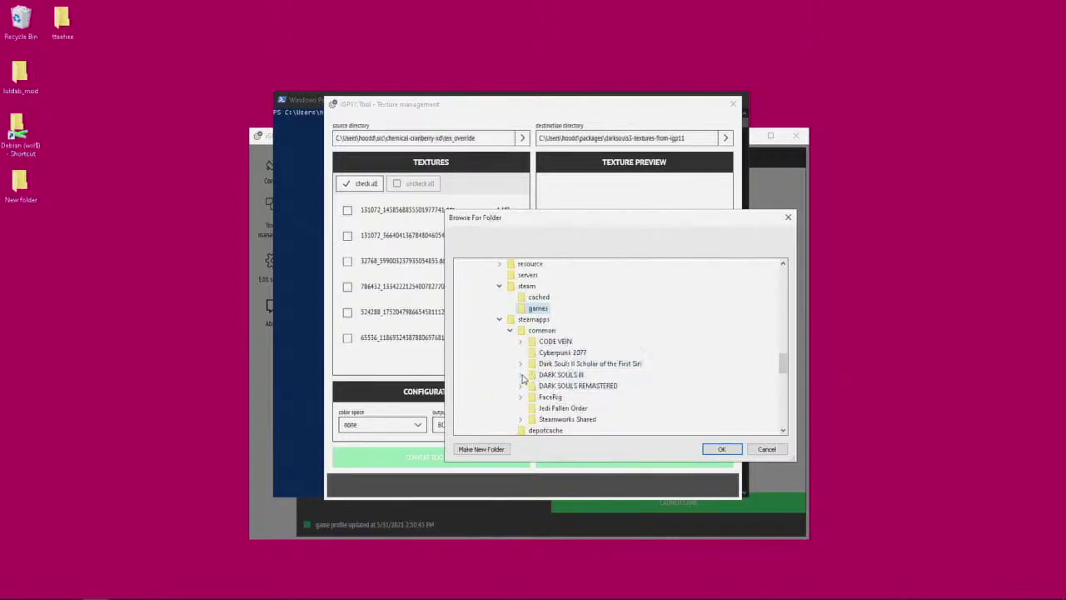
pyautogui.click(522, 375)
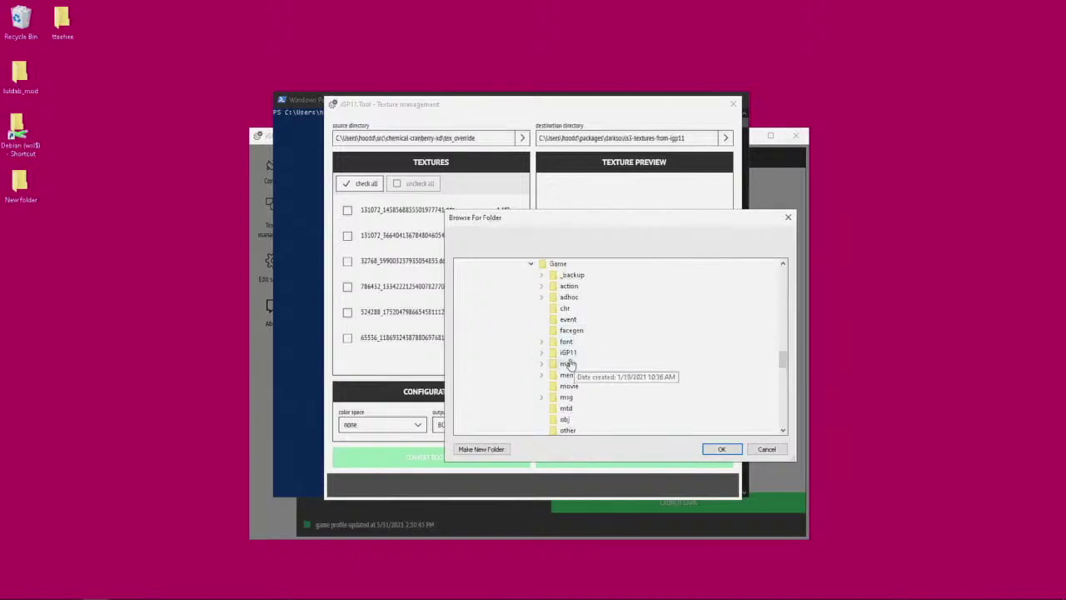
pyautogui.click(543, 352)
pyautogui.scroll(-2, 606, 353)
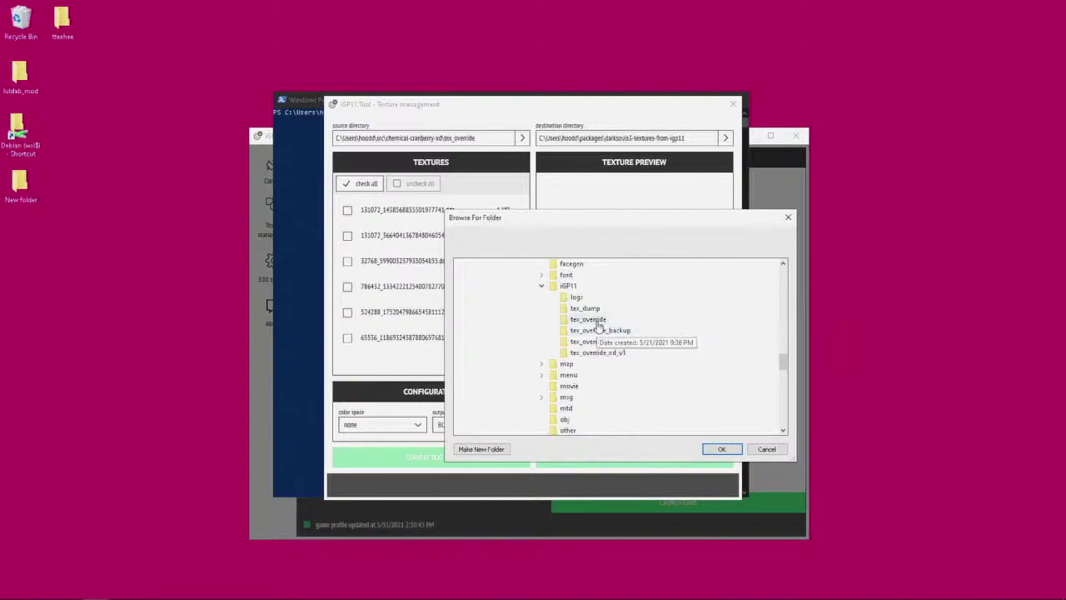
pyautogui.click(587, 310)
pyautogui.click(723, 451)
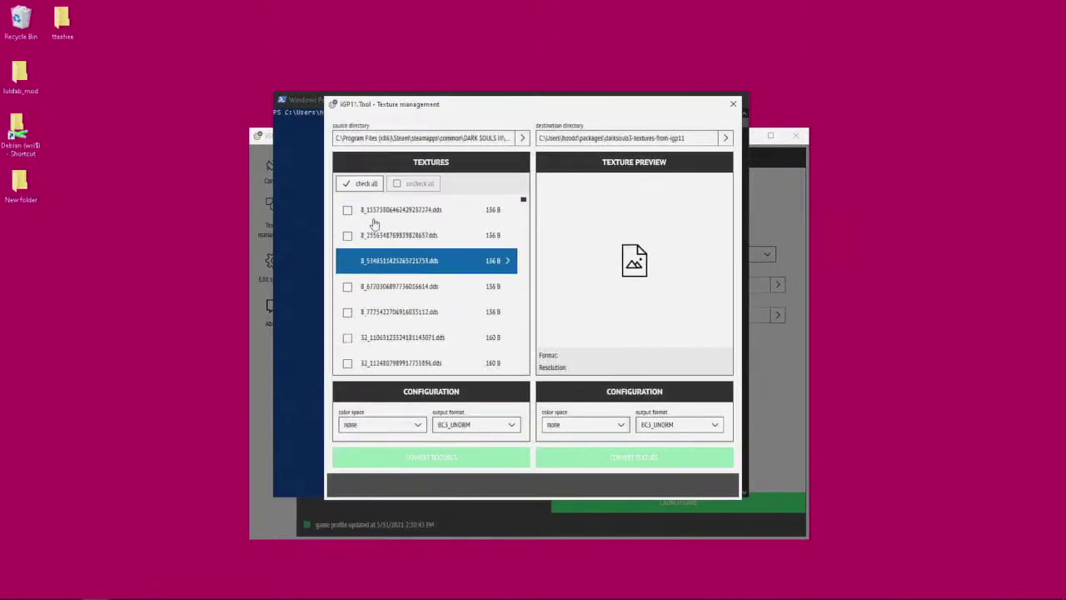
# - Preview dumped textures from 8_ through 1024, 2048 and 4096 sizes to MENU_DummyFace_08
pyautogui.click(394, 240)
pyautogui.scroll(-3, 411, 251)
pyautogui.click(411, 261)
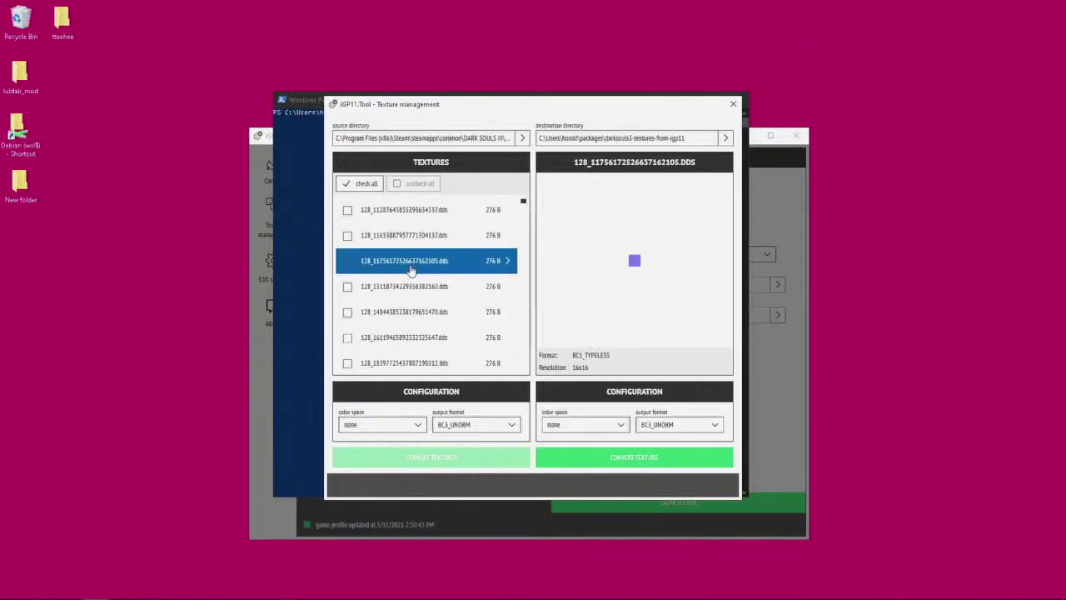
pyautogui.scroll(-3, 411, 265)
pyautogui.click(412, 261)
pyautogui.scroll(-5, 411, 265)
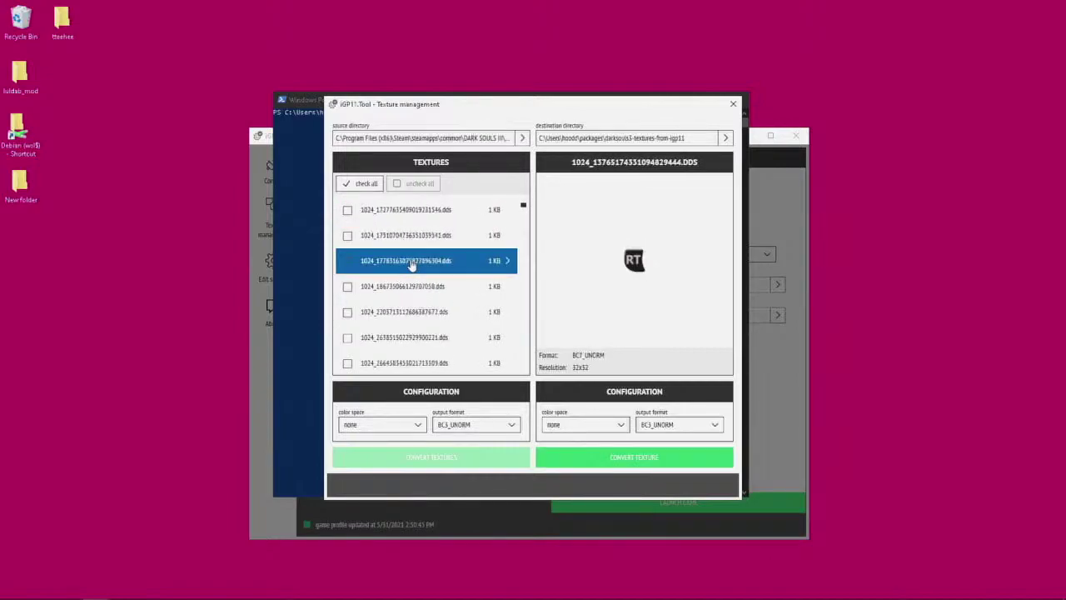
pyautogui.click(411, 261)
pyautogui.scroll(-5, 412, 265)
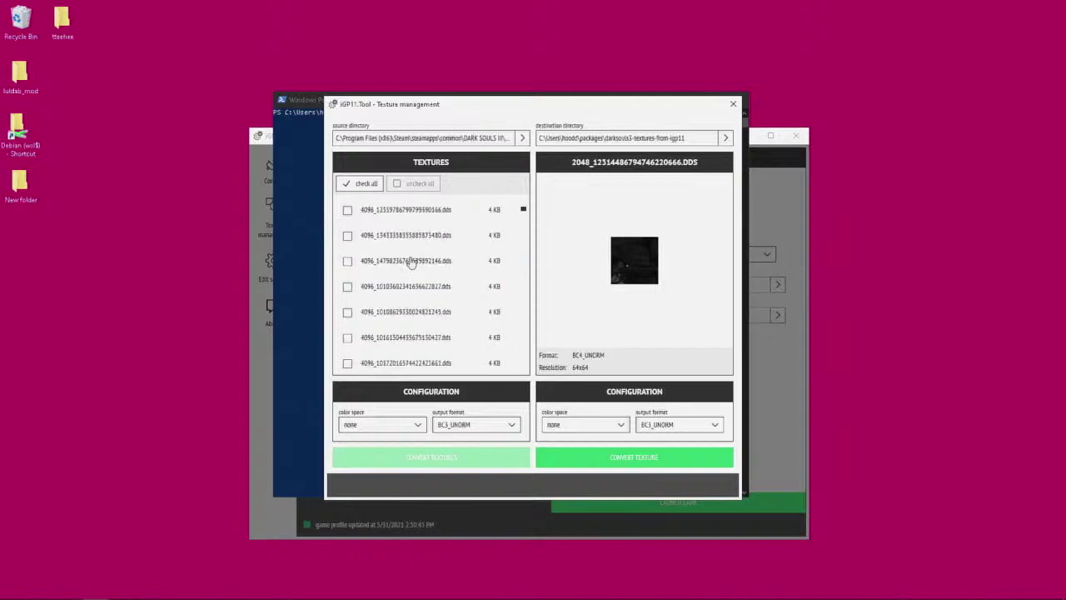
pyautogui.click(411, 261)
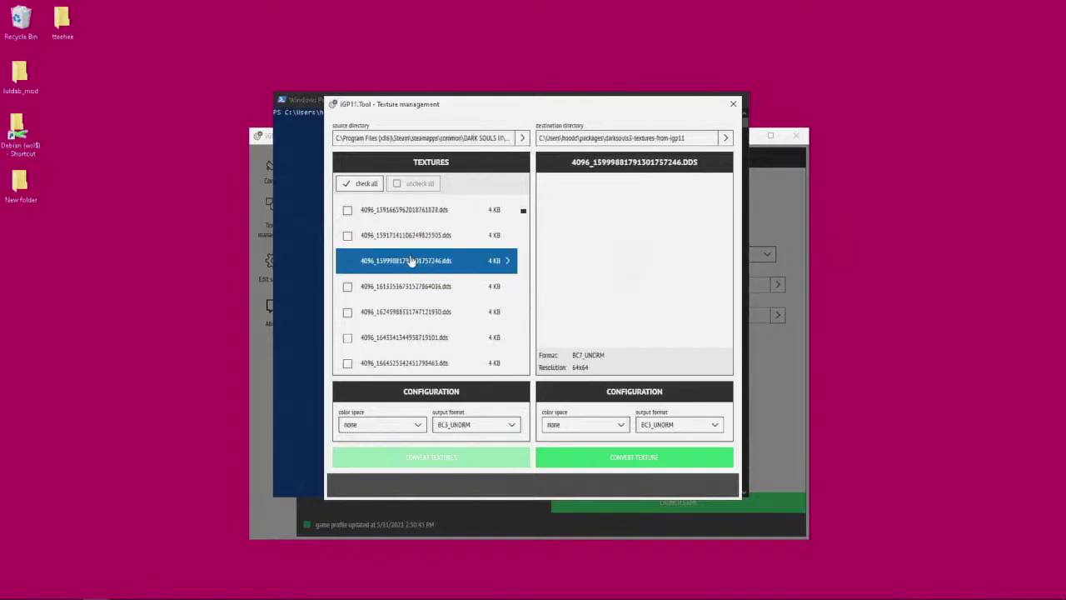
pyautogui.scroll(-5, 411, 260)
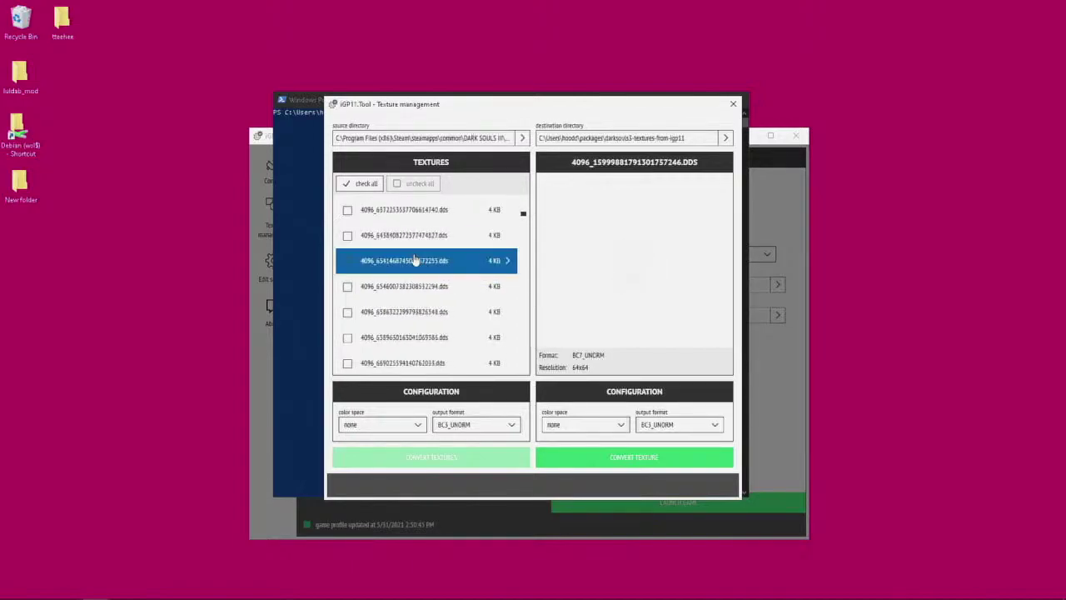
pyautogui.click(422, 286)
pyautogui.scroll(-5, 425, 283)
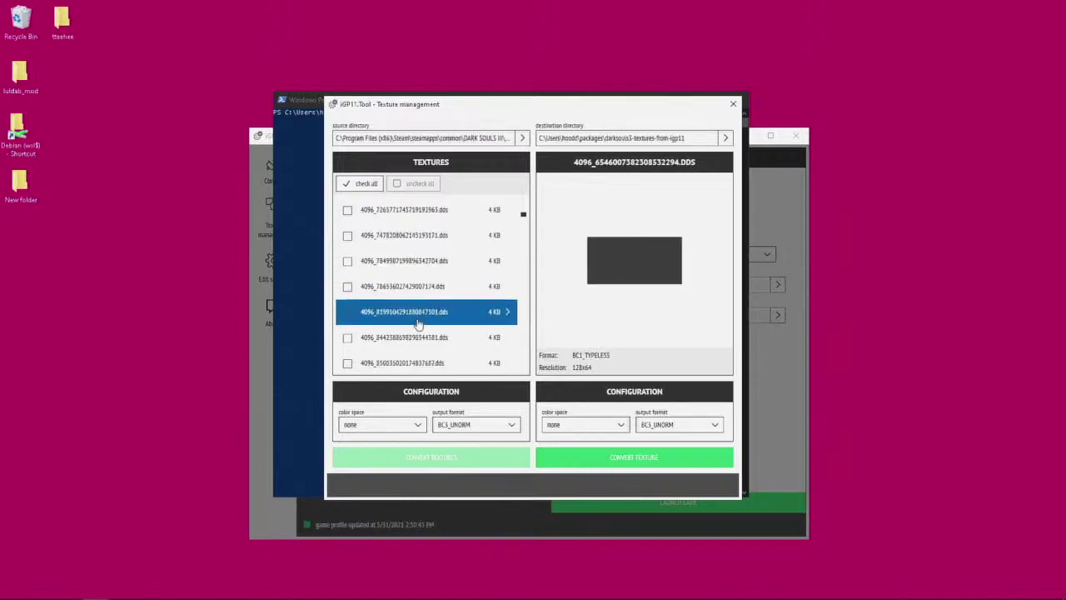
pyautogui.scroll(-10, 379, 312)
pyautogui.click(379, 311)
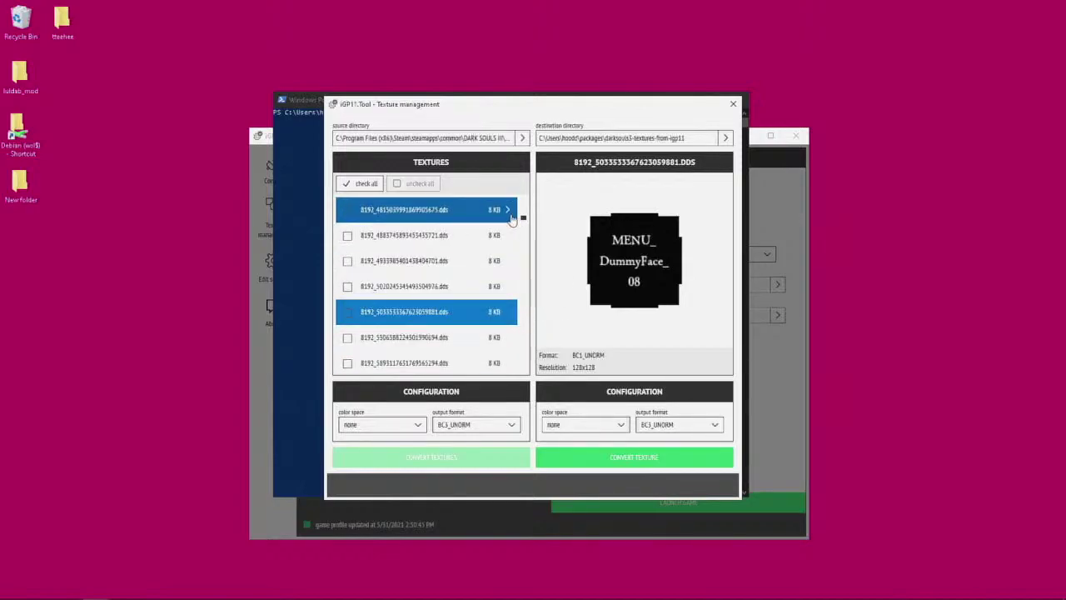
# - Select the source directory path text in Texture management
pyautogui.scroll(-5, 458, 287)
pyautogui.click(468, 136)
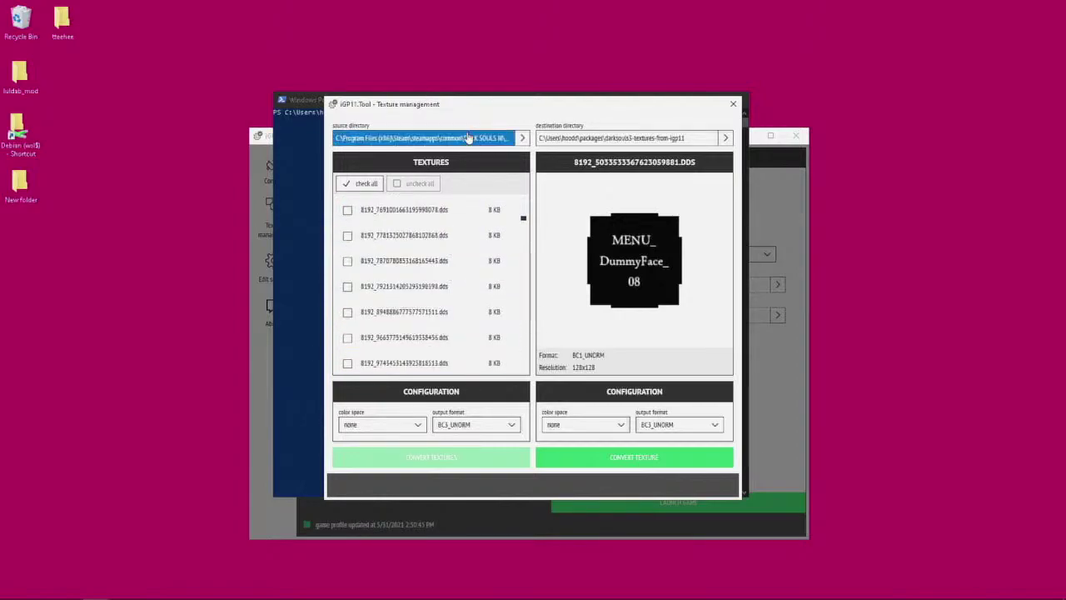
pyautogui.click(471, 140)
pyautogui.tripleClick(468, 139)
pyautogui.click(369, 138)
pyautogui.tripleClick(369, 139)
pyautogui.tripleClick(439, 139)
pyautogui.click(437, 139)
pyautogui.tripleClick(437, 138)
pyautogui.click(450, 139)
pyautogui.scroll(5, 429, 358)
pyautogui.click(408, 286)
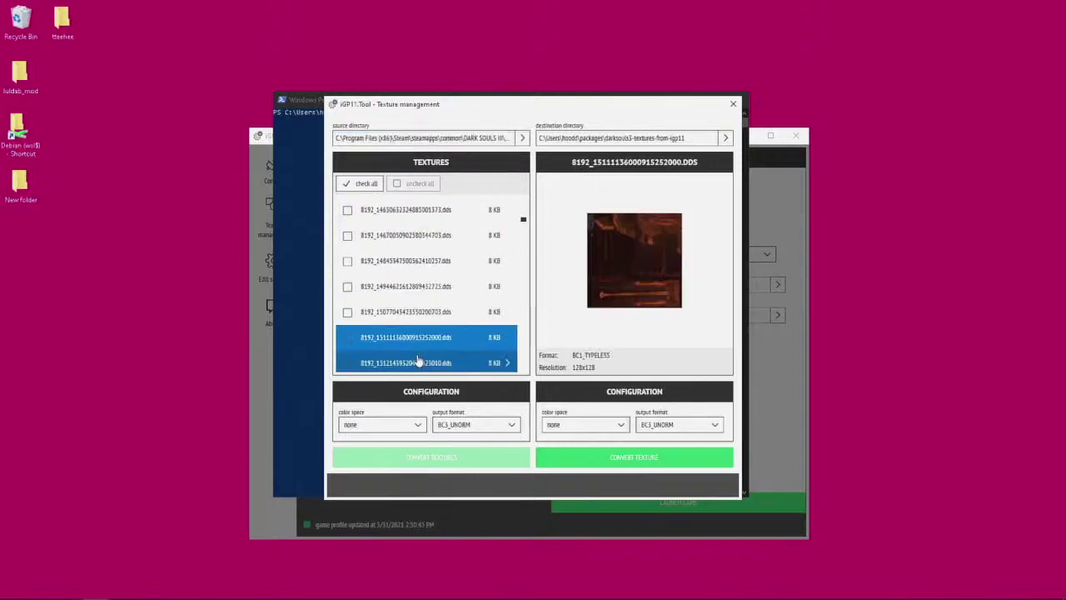
pyautogui.scroll(-3, 425, 334)
pyautogui.click(423, 286)
pyautogui.scroll(-5, 423, 283)
pyautogui.click(423, 286)
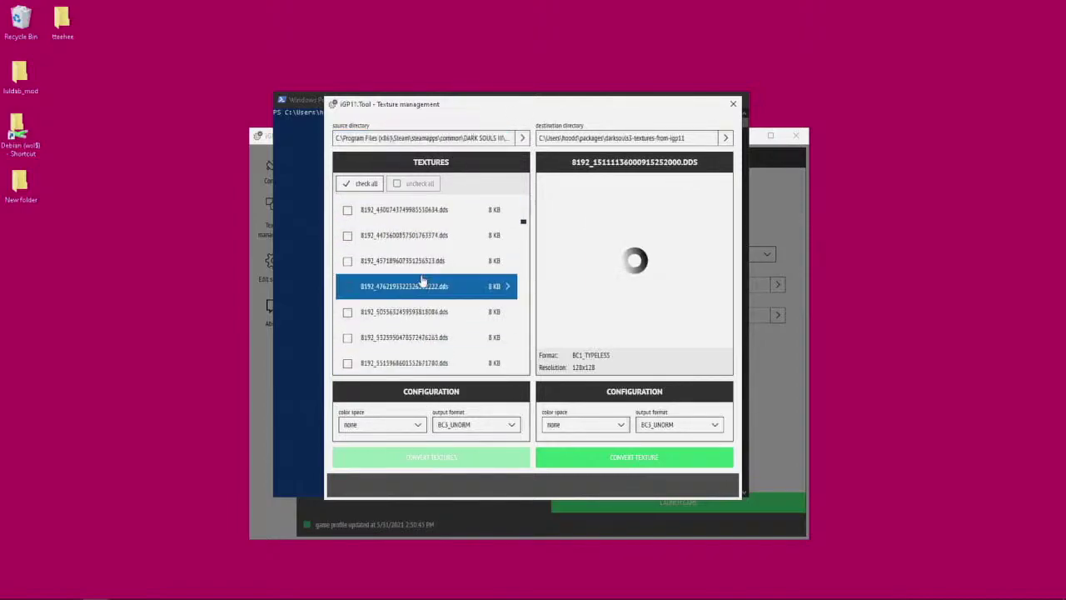
# - Close the Texture management window and reposition the main iGP11 window
pyautogui.moveTo(517, 104)
pyautogui.mouseDown()
pyautogui.moveTo(525, 113)
pyautogui.moveTo(501, 92)
pyautogui.mouseUp()
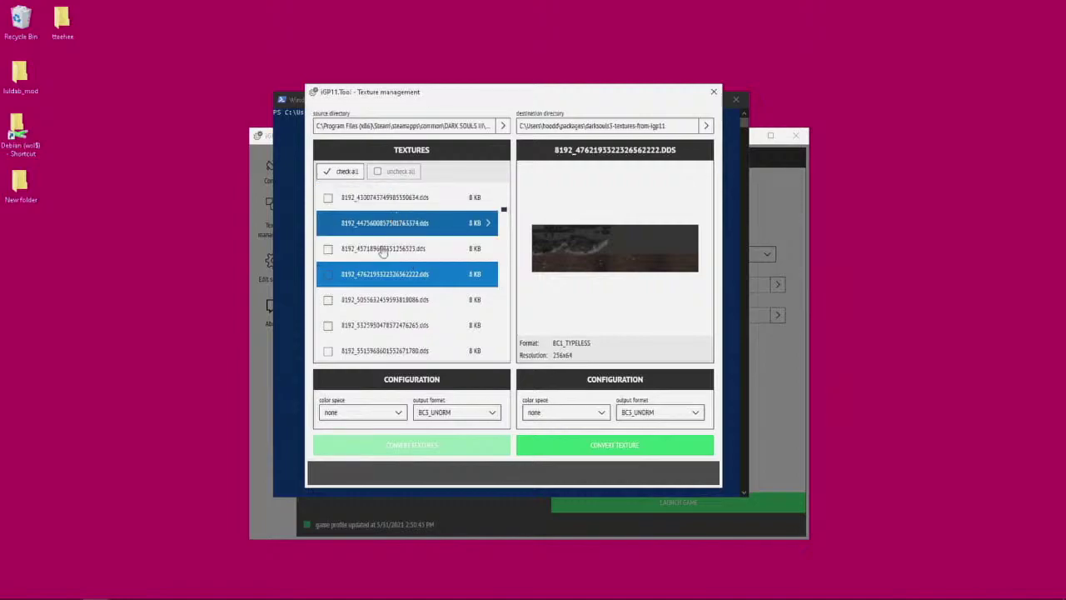
pyautogui.click(714, 91)
pyautogui.moveTo(588, 142); pyautogui.dragTo(583, 127)
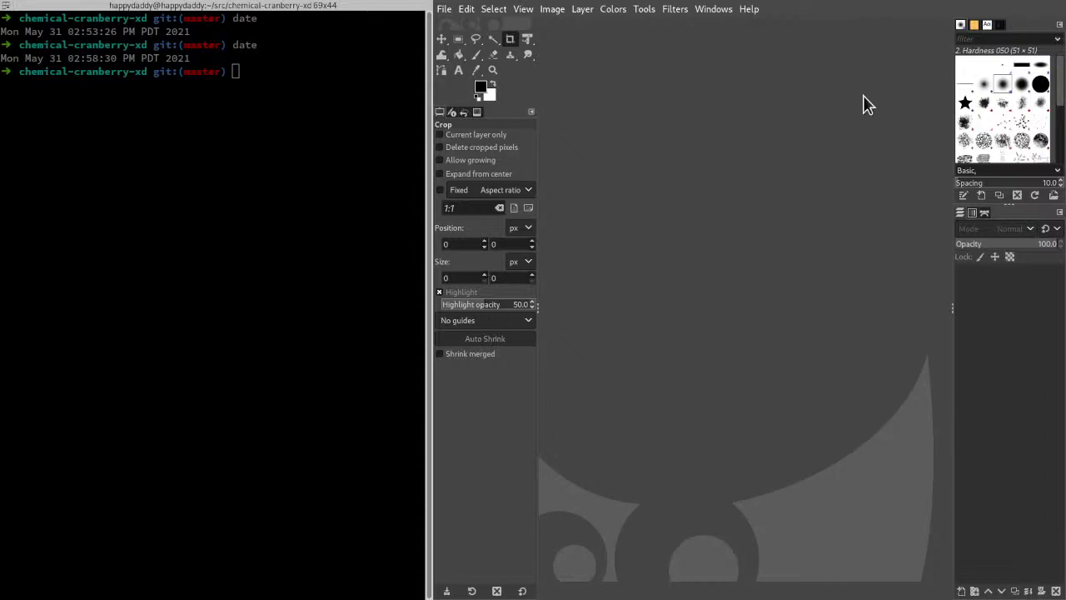
# - List the chemical-cranberry-xd project files in the terminal with ls
pyautogui.click(125, 205)
pyautogui.click(713, 112)
pyautogui.click(234, 235)
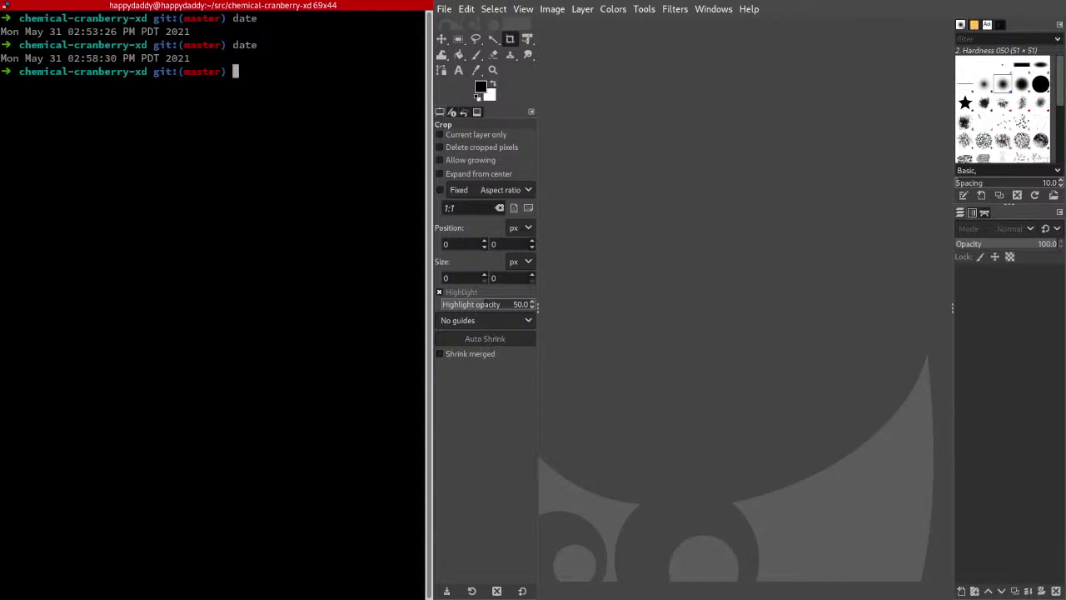
pyautogui.write('ls')
pyautogui.press('Return')
# - Clear the terminal with reset and open the current folder via 'xdg-open .'
pyautogui.write('reset')
pyautogui.press('Return')
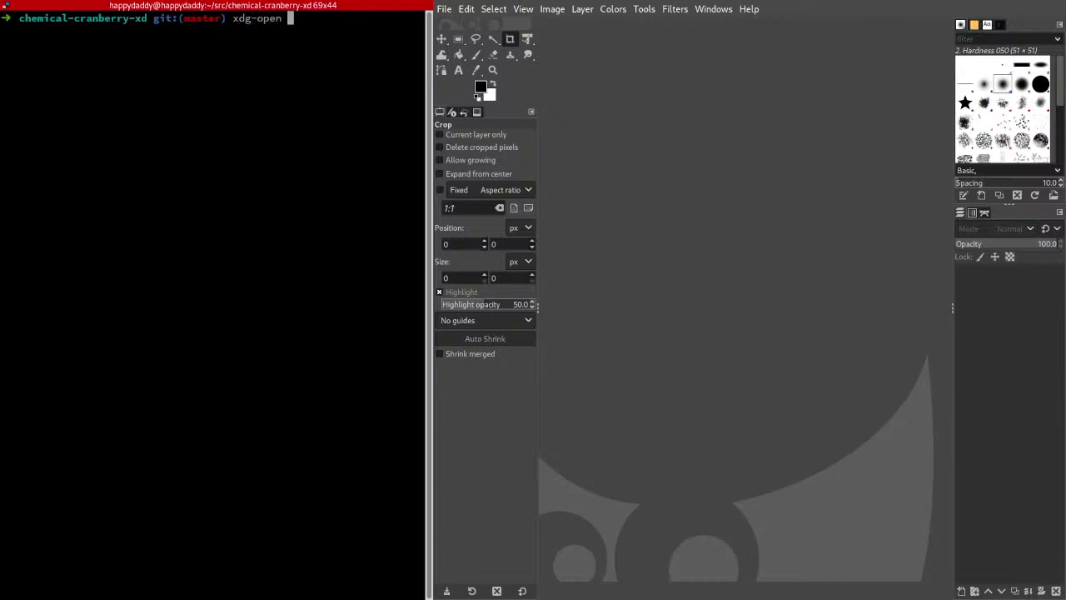
pyautogui.write('xdg-open .')
pyautogui.press('Return')
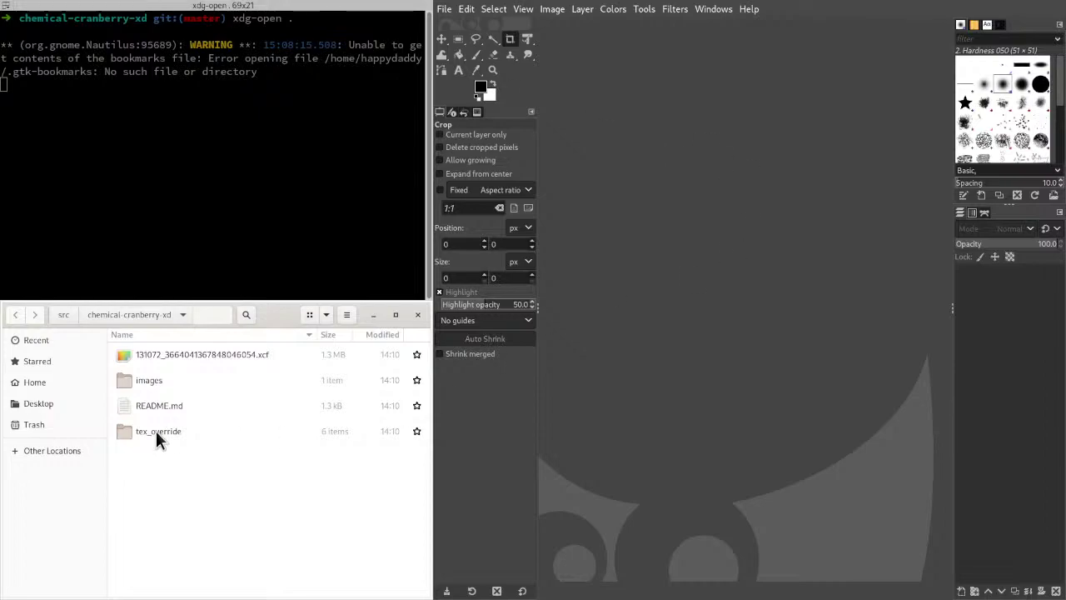
pyautogui.doubleClick(156, 431)
pyautogui.click(181, 358)
pyautogui.click(195, 380)
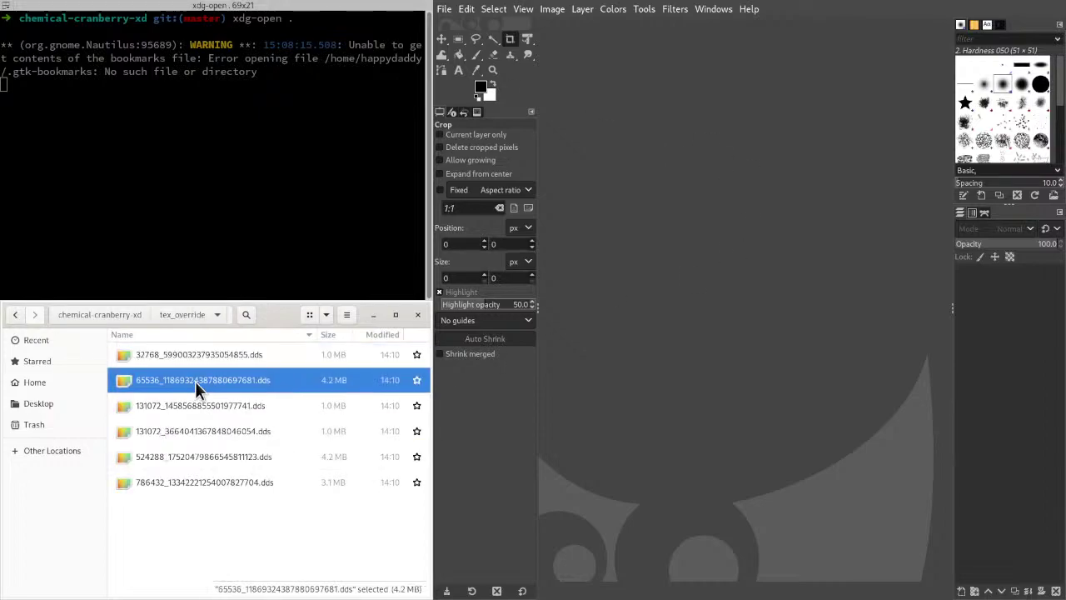
pyautogui.click(227, 415)
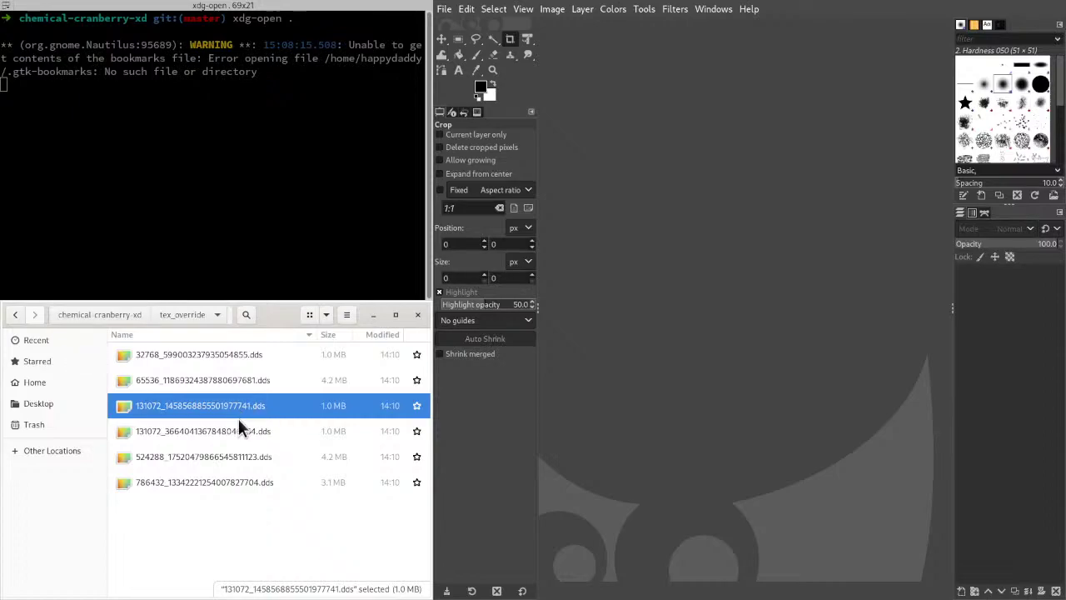
pyautogui.moveTo(238, 421); pyautogui.dragTo(678, 290)
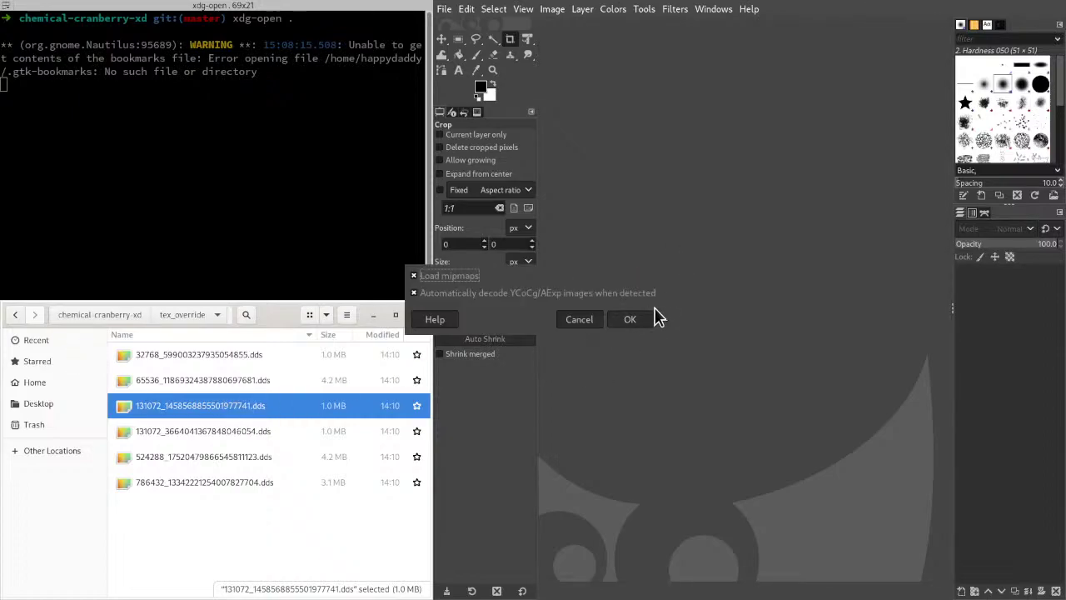
pyautogui.click(632, 319)
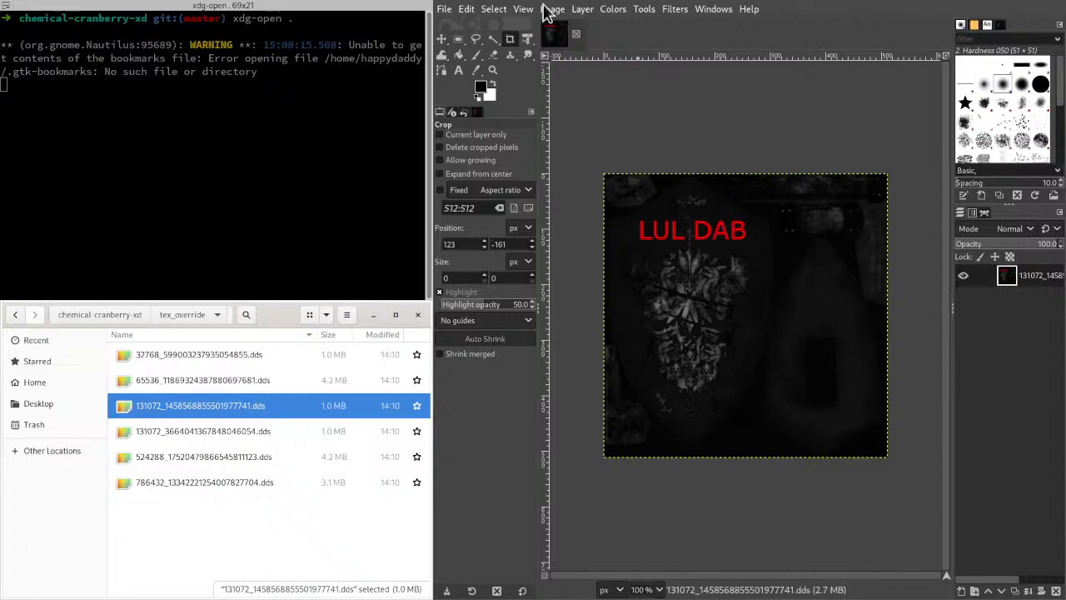
# - Close the LUL DAB texture and import the xD shield texture 131072_3664041367848046054.dds instead
pyautogui.click(575, 33)
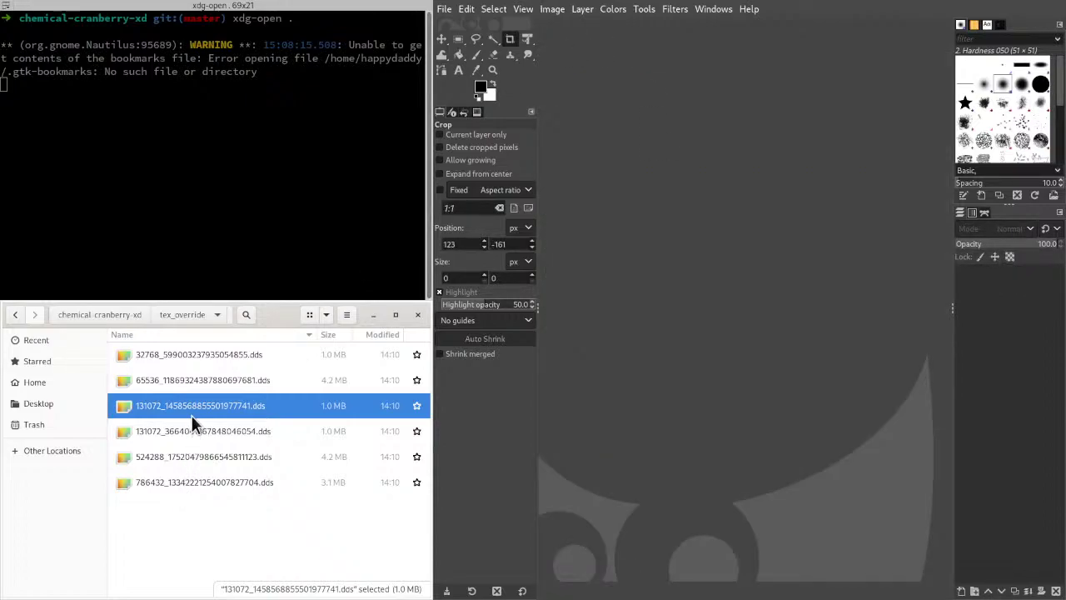
pyautogui.moveTo(192, 425); pyautogui.dragTo(659, 252)
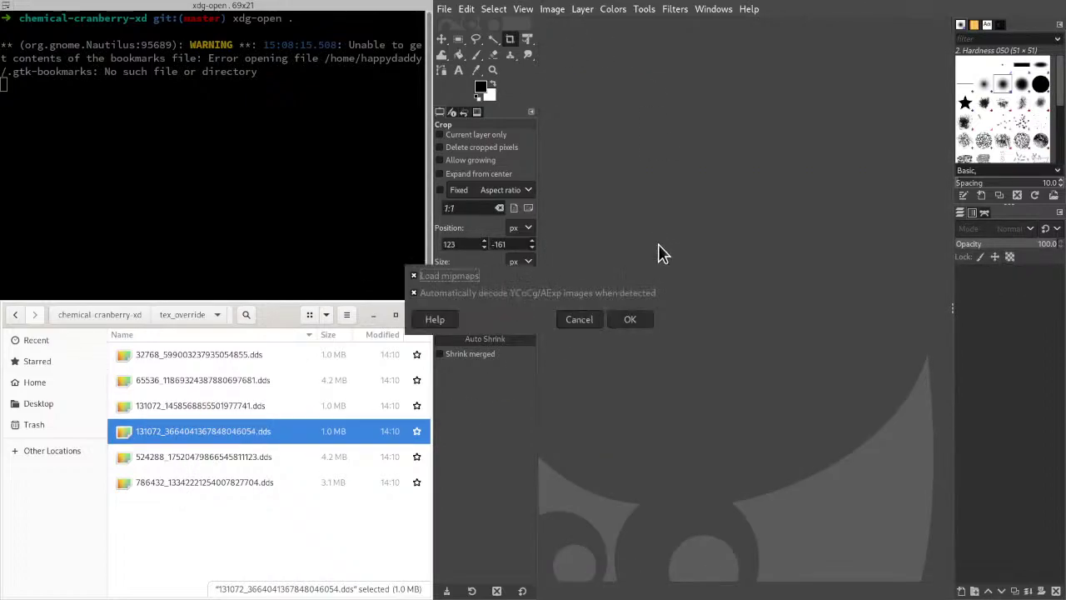
pyautogui.click(624, 319)
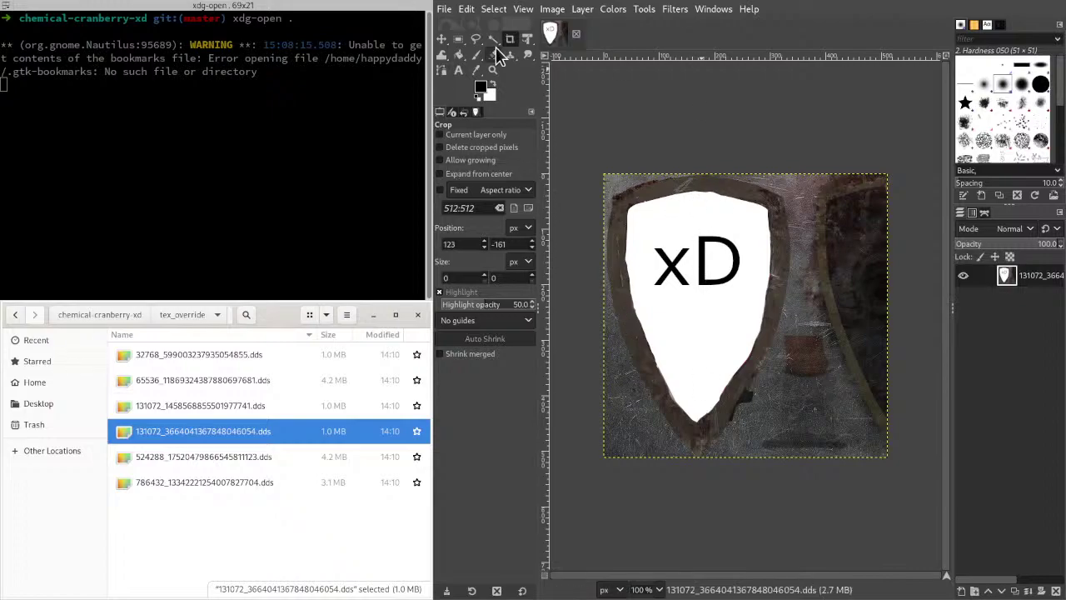
# - Cut a rectangle around the xD lettering, paste it back, and make it a new Pasted Layer
pyautogui.click(458, 40)
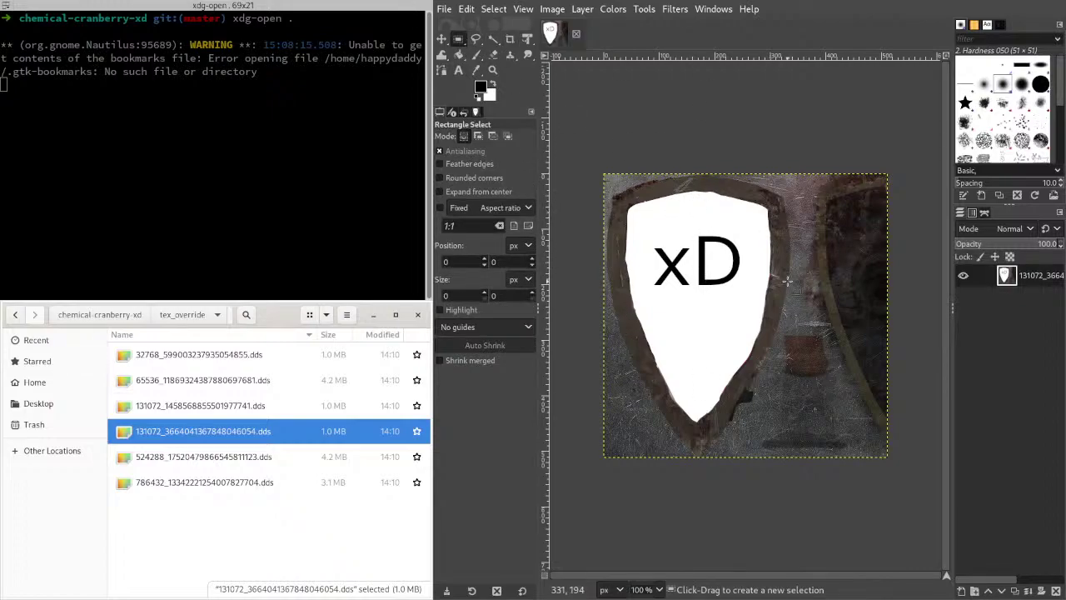
pyautogui.moveTo(431, 176); pyautogui.dragTo(288, 176)
pyautogui.keyDown('ctrl'); pyautogui.scroll(2, 481, 225); pyautogui.keyUp('ctrl')
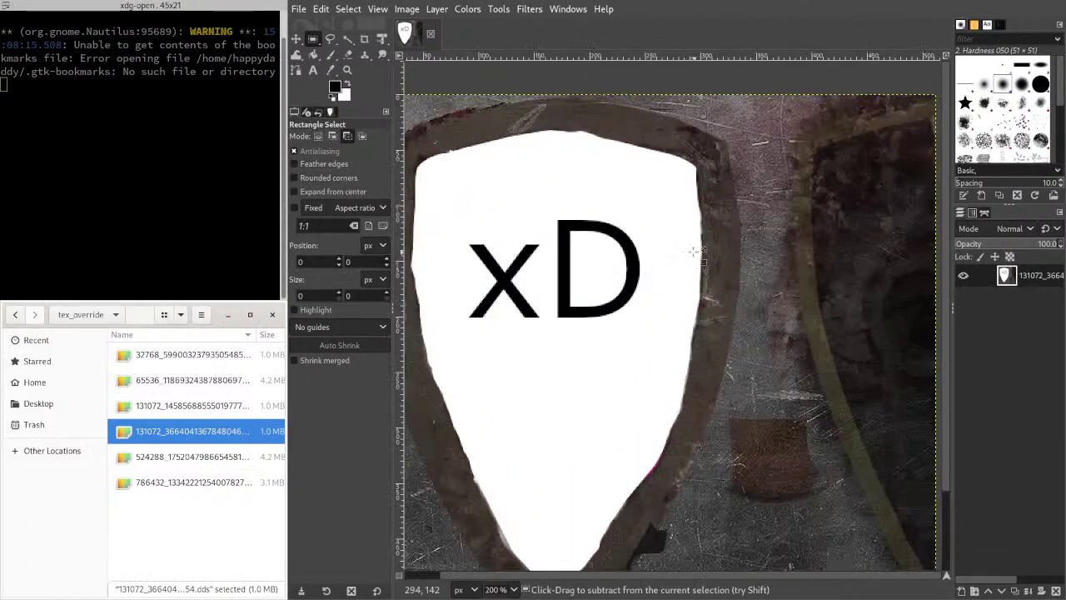
pyautogui.moveTo(509, 191); pyautogui.dragTo(730, 371)
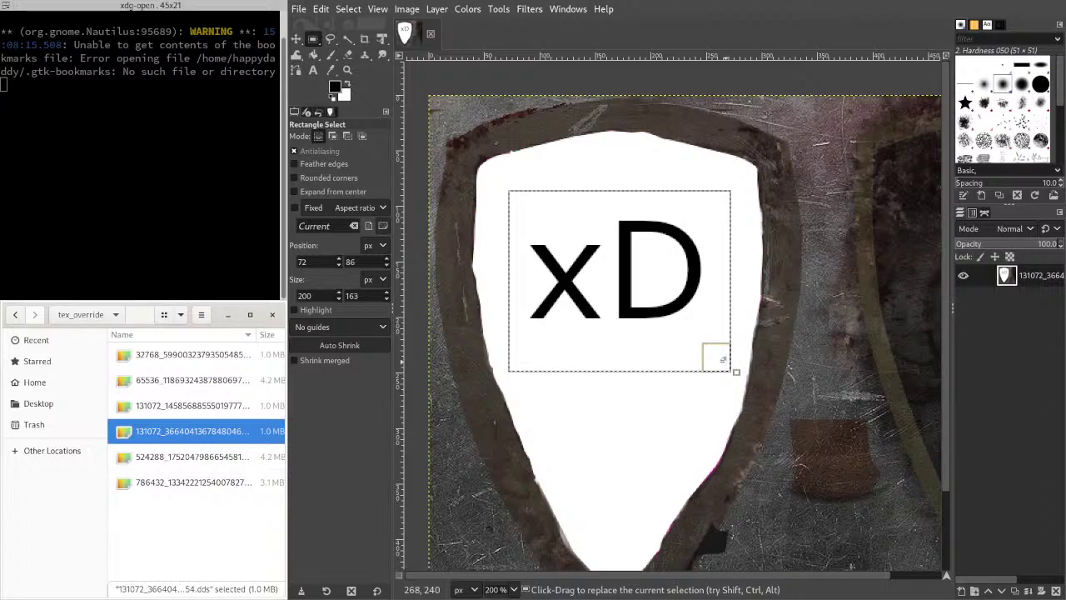
pyautogui.hotkey('ctrl', 'x')
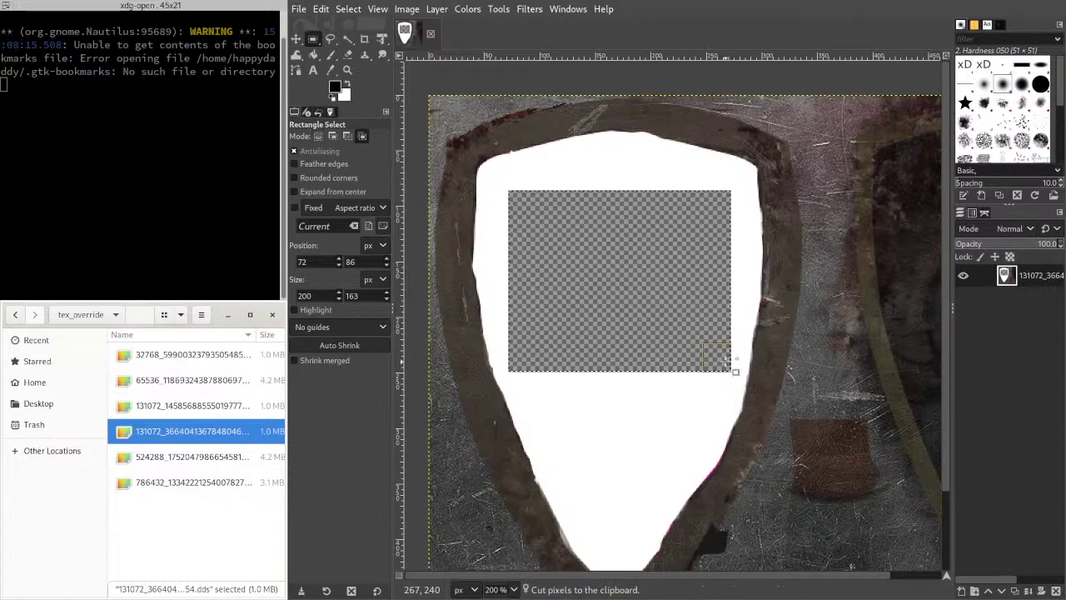
pyautogui.hotkey('ctrl', 'v')
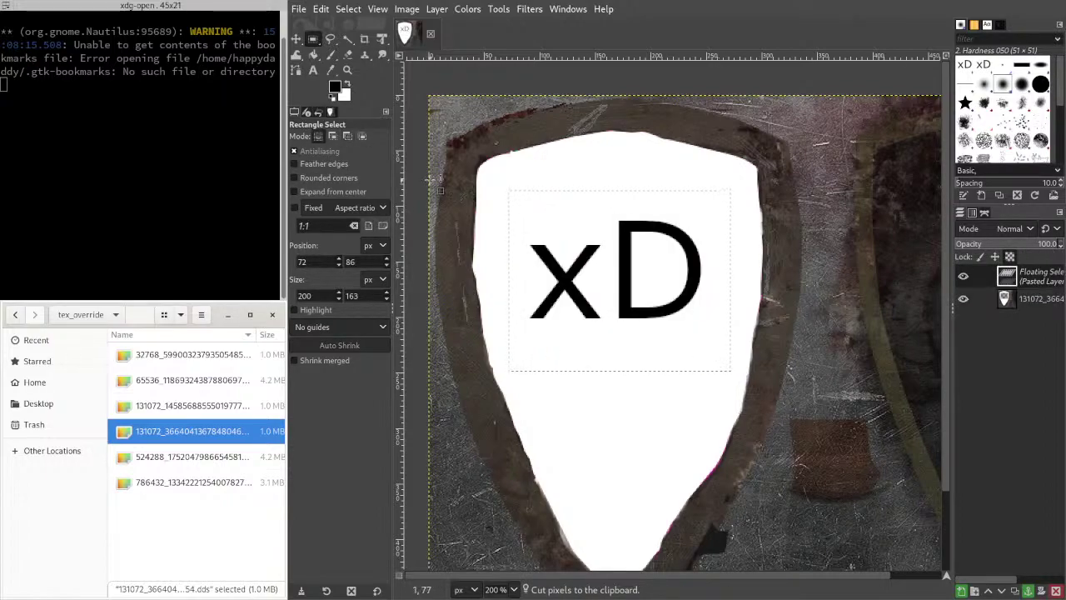
pyautogui.click(364, 39)
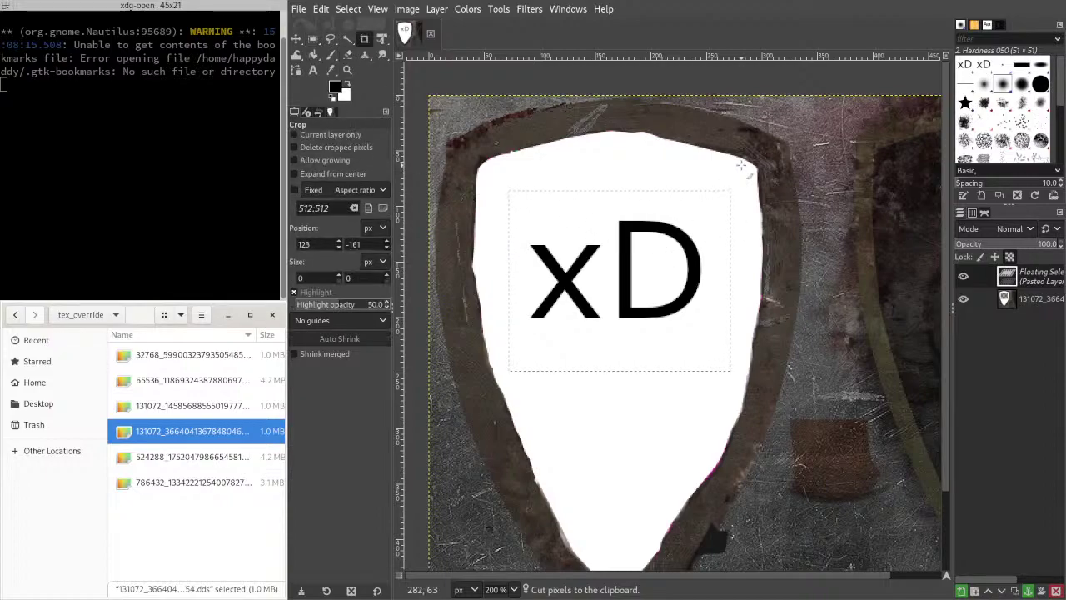
pyautogui.click(313, 40)
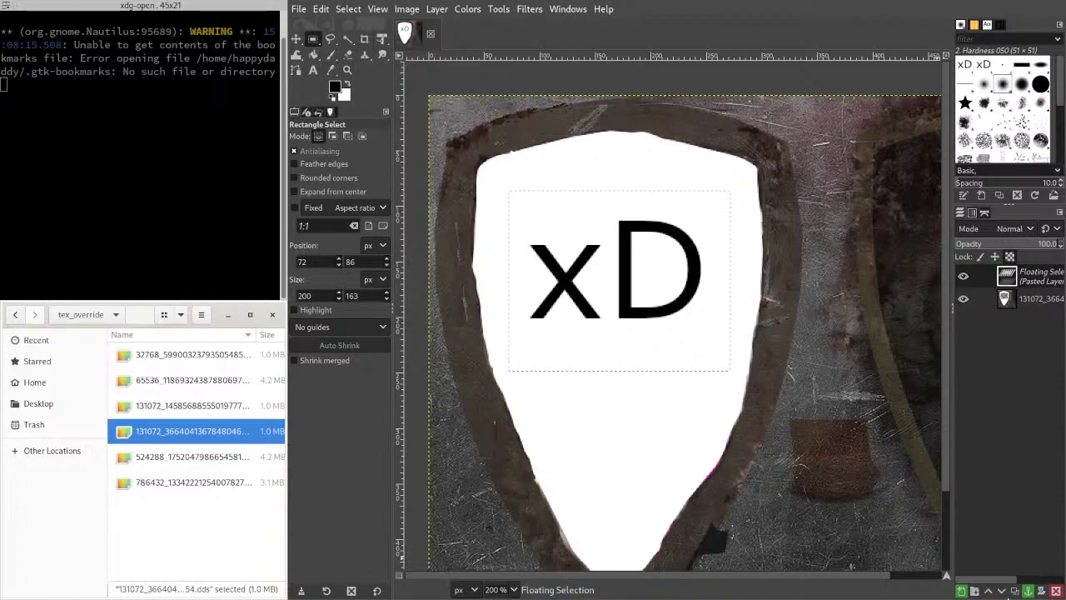
pyautogui.click(962, 590)
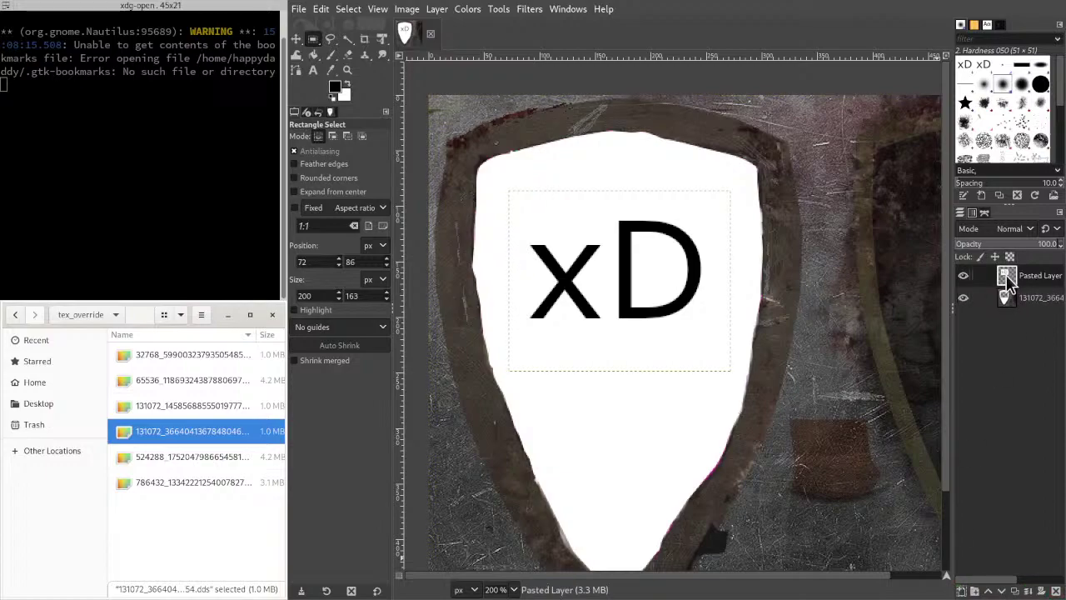
# - Widen the side panels and rotate the pasted xD layer 90° clockwise
pyautogui.moveTo(952, 281); pyautogui.dragTo(836, 274)
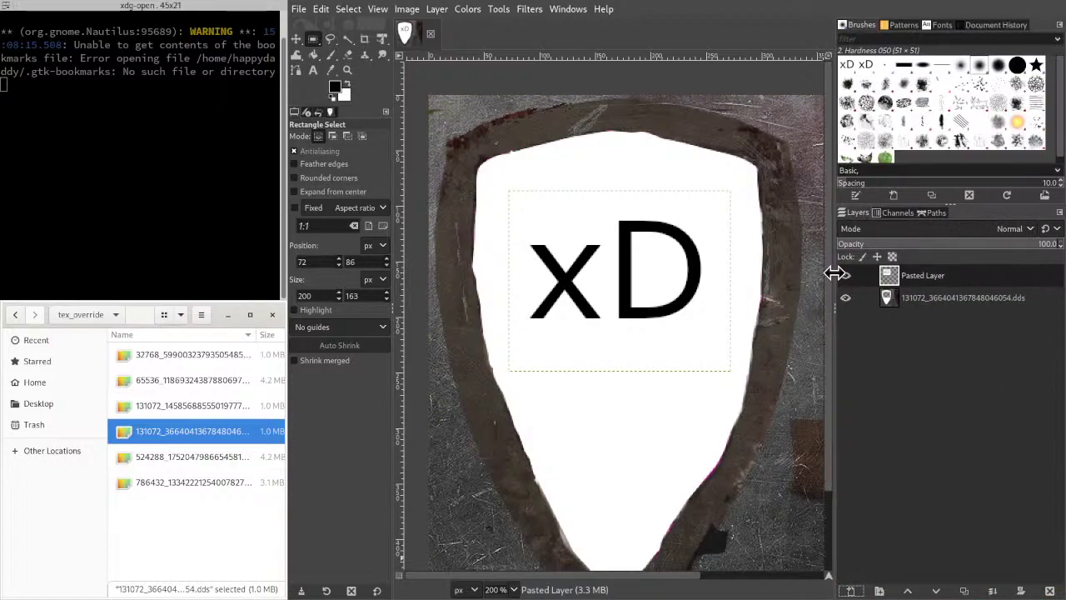
pyautogui.rightClick(897, 281)
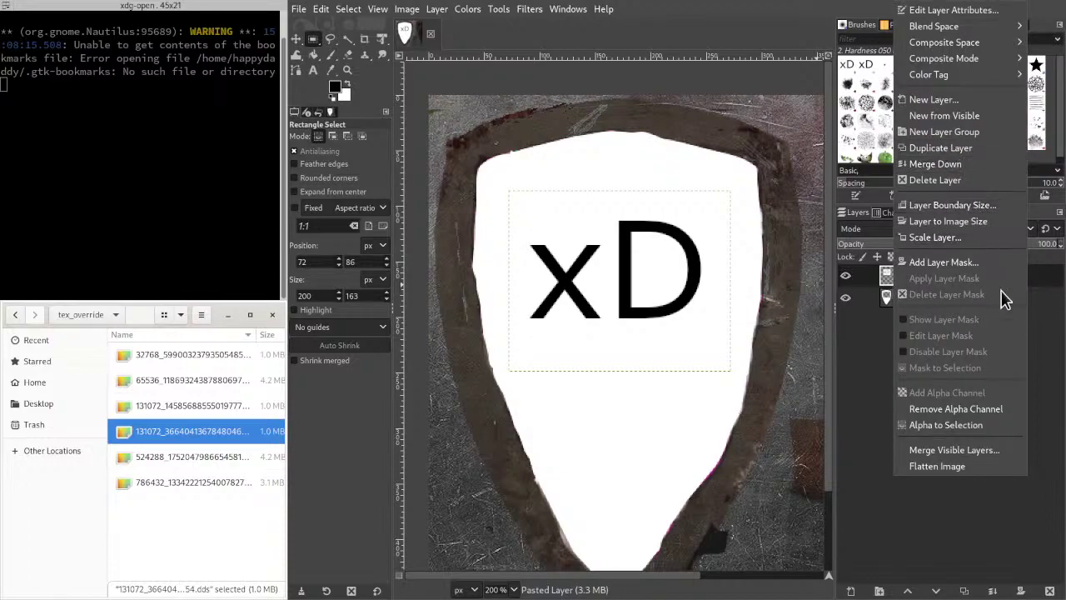
pyautogui.click(363, 8)
pyautogui.click(400, 9)
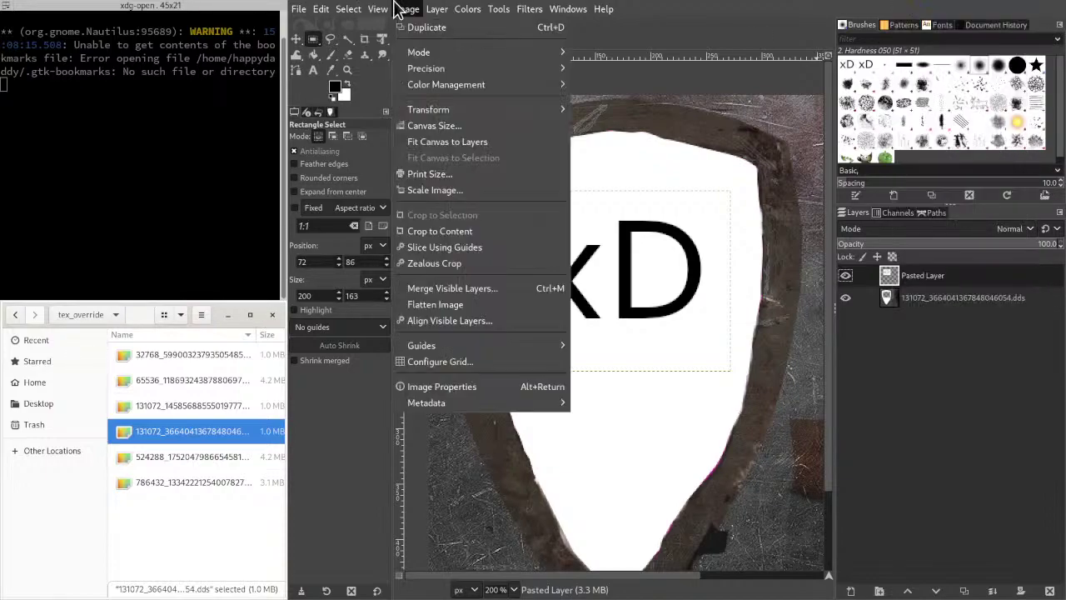
pyautogui.moveTo(435, 10)
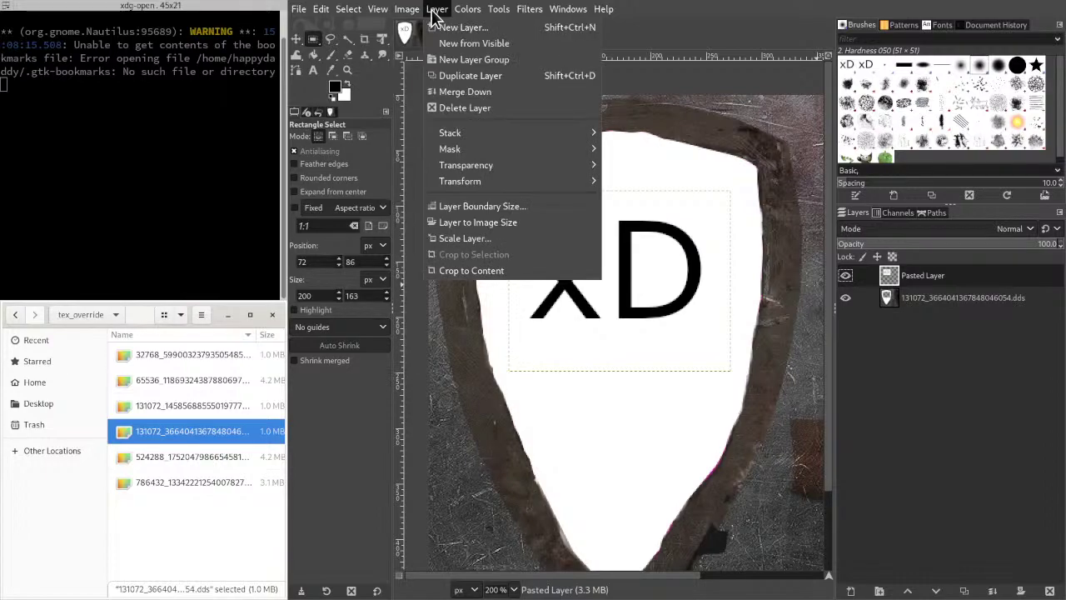
pyautogui.moveTo(498, 183)
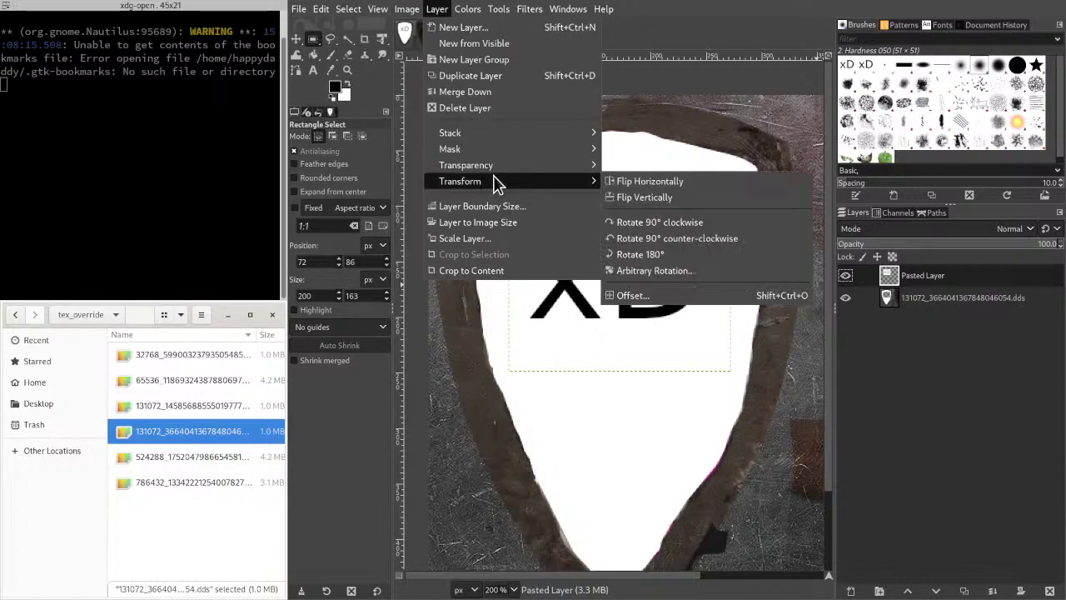
pyautogui.click(734, 227)
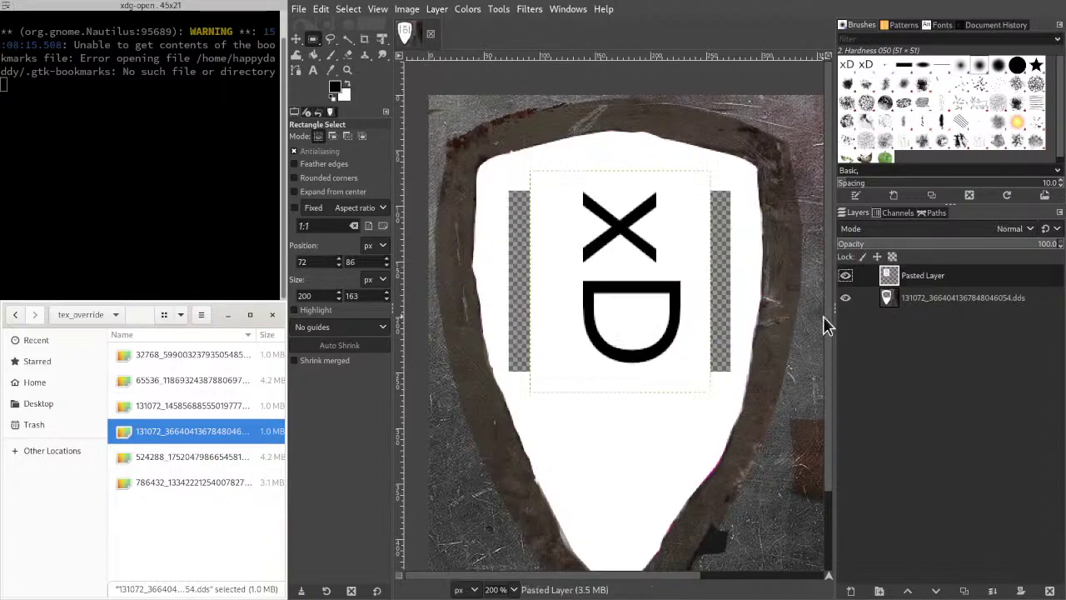
# - Rotate the xD layer back to horizontal
pyautogui.click(429, 10)
pyautogui.moveTo(470, 12)
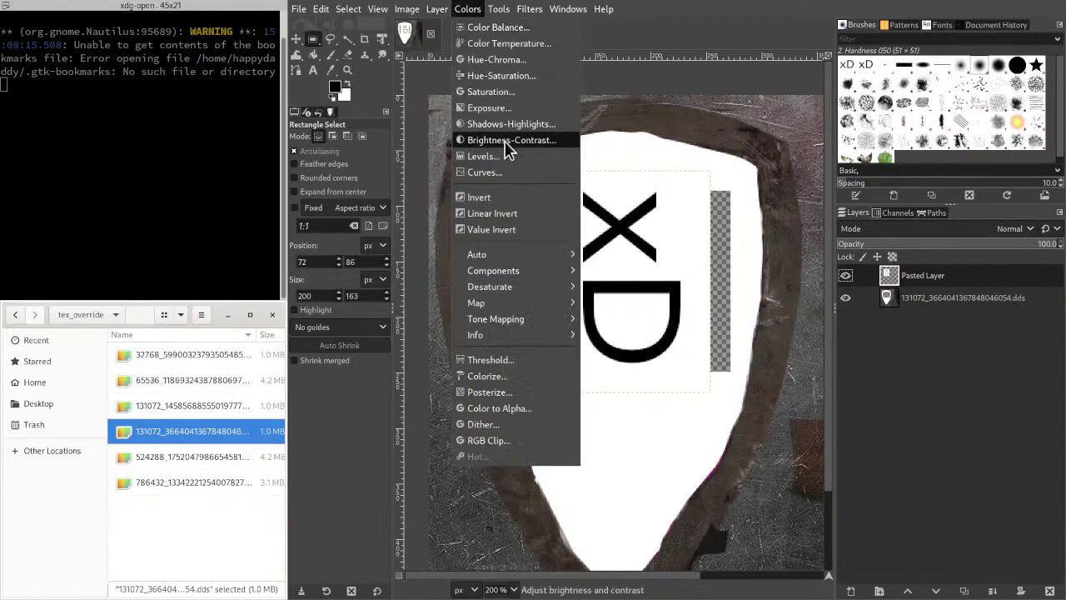
pyautogui.moveTo(437, 10)
pyautogui.moveTo(498, 186)
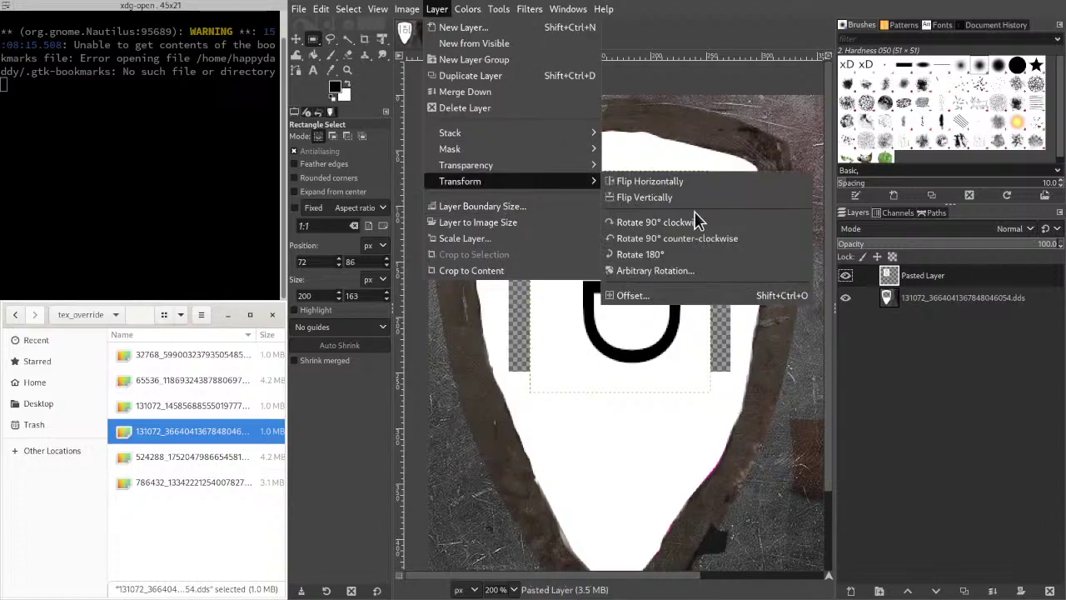
pyautogui.click(710, 241)
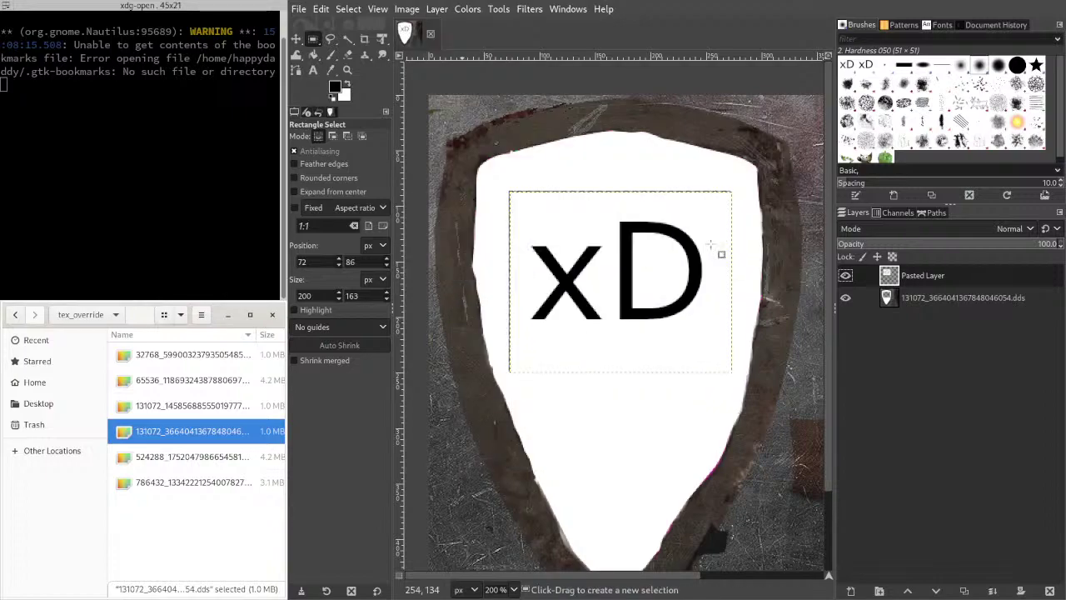
# - Rotate the pasted xD layer 90° clockwise again so the letters run vertically
pyautogui.click(437, 9)
pyautogui.moveTo(534, 12)
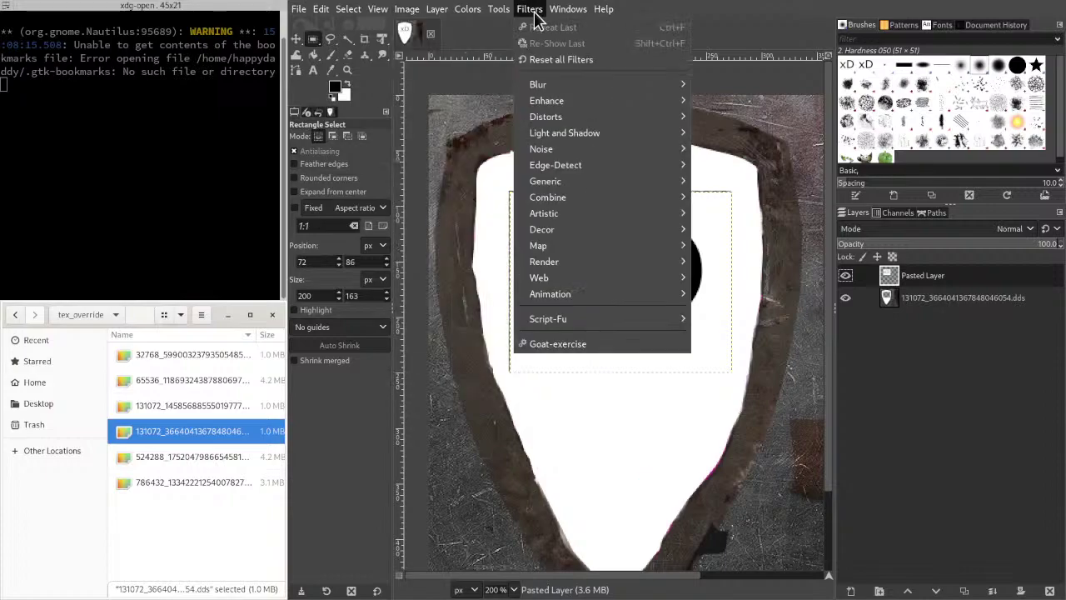
pyautogui.moveTo(498, 9)
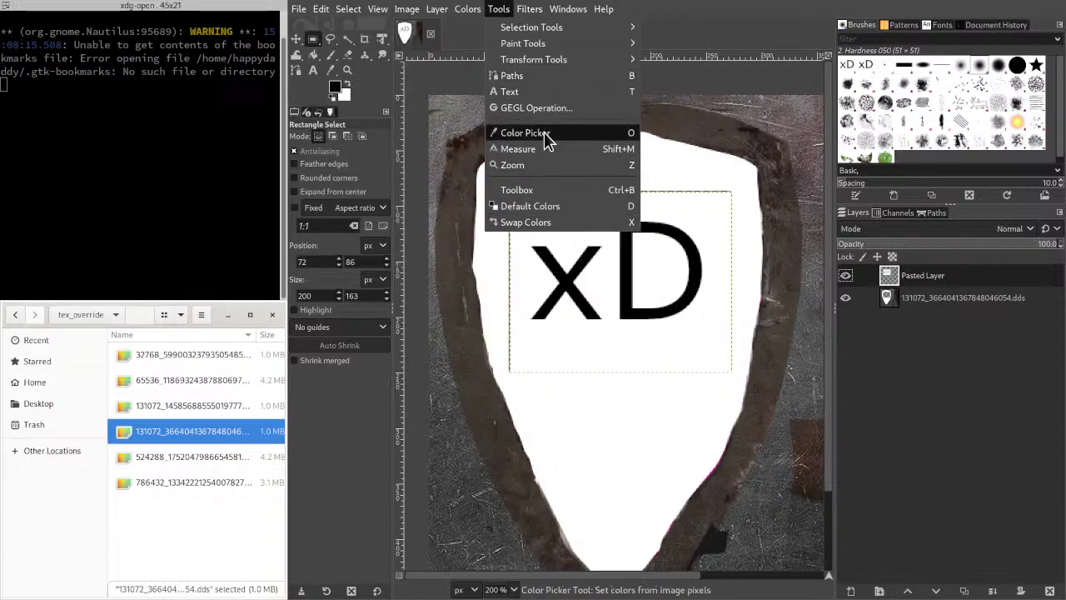
pyautogui.moveTo(570, 49)
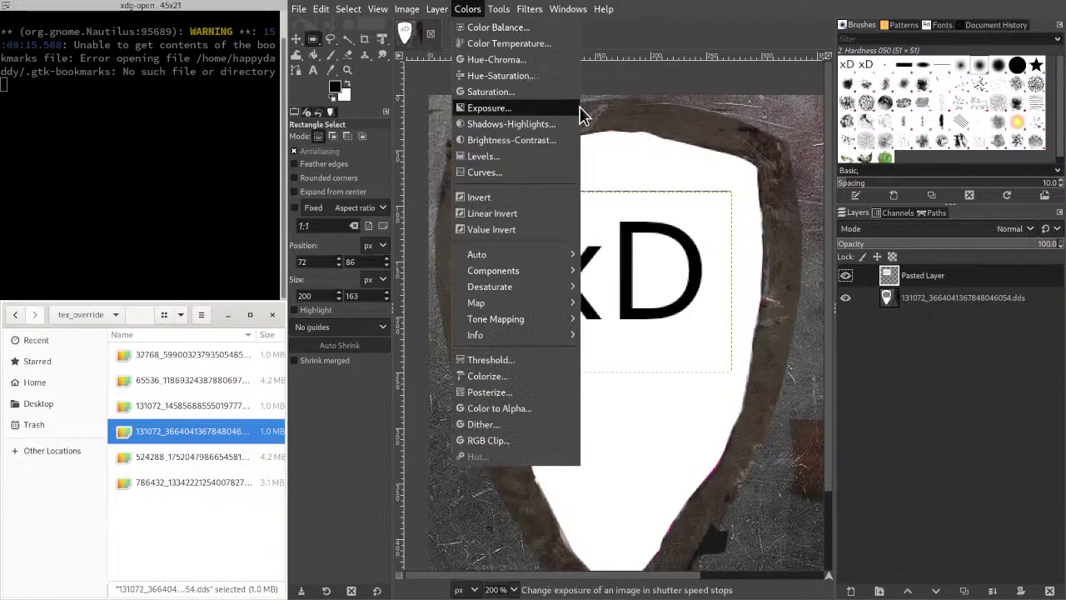
pyautogui.moveTo(510, 181)
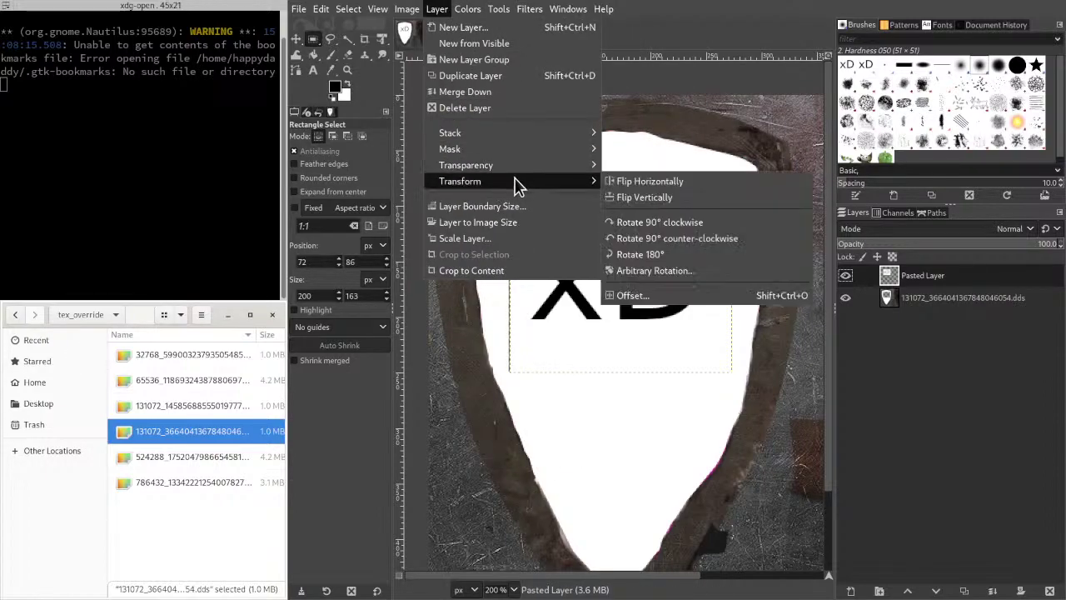
pyautogui.click(695, 221)
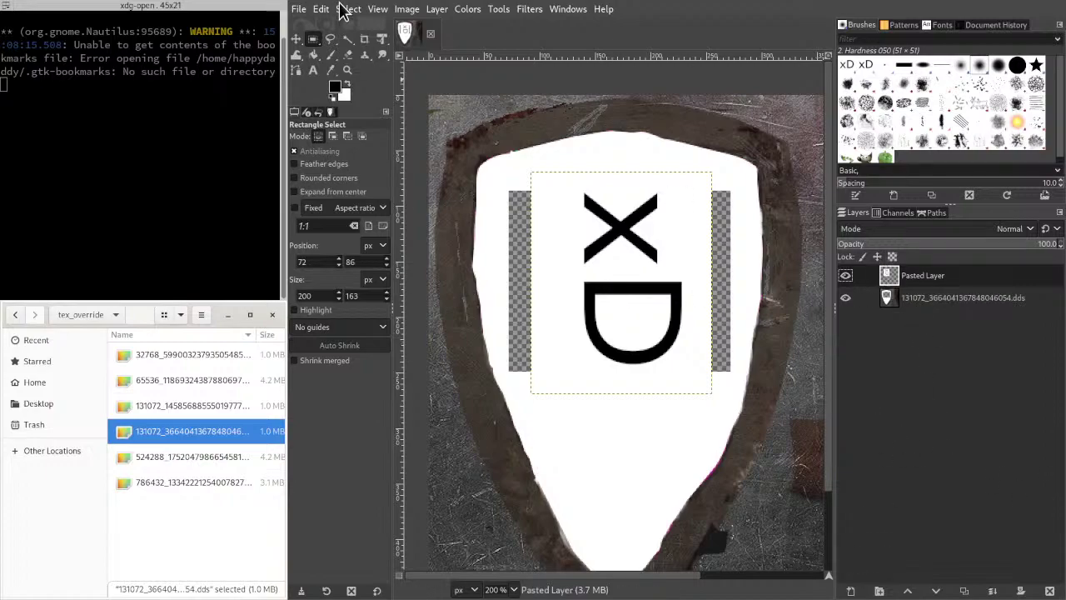
# - Nudge the xD layer, then bucket-fill the transparent strips beside it white on the .dds layer
pyautogui.click(296, 39)
pyautogui.moveTo(629, 280); pyautogui.dragTo(620, 289)
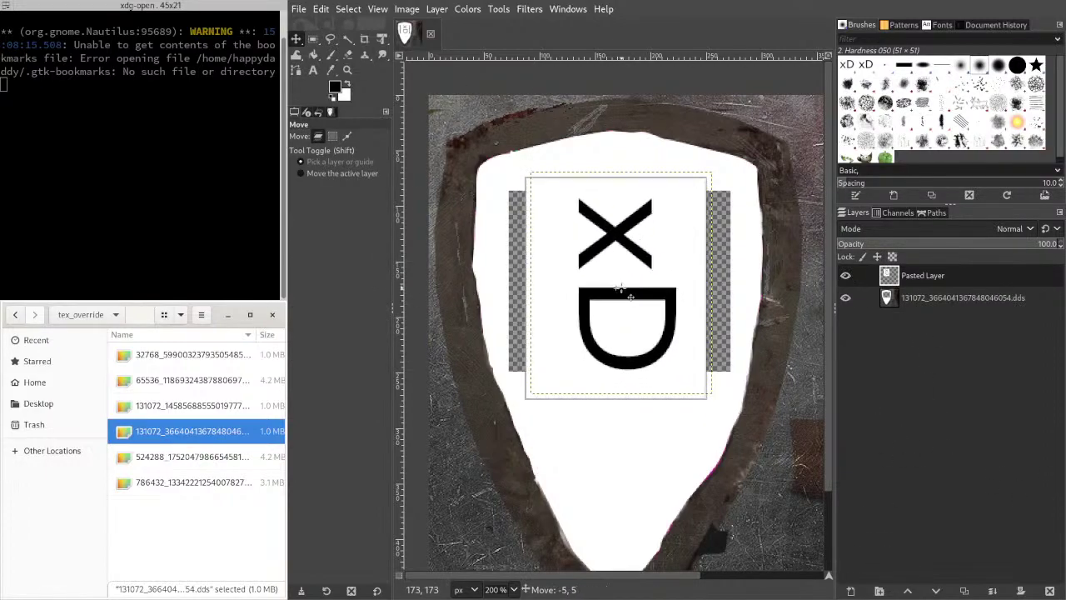
pyautogui.click(888, 301)
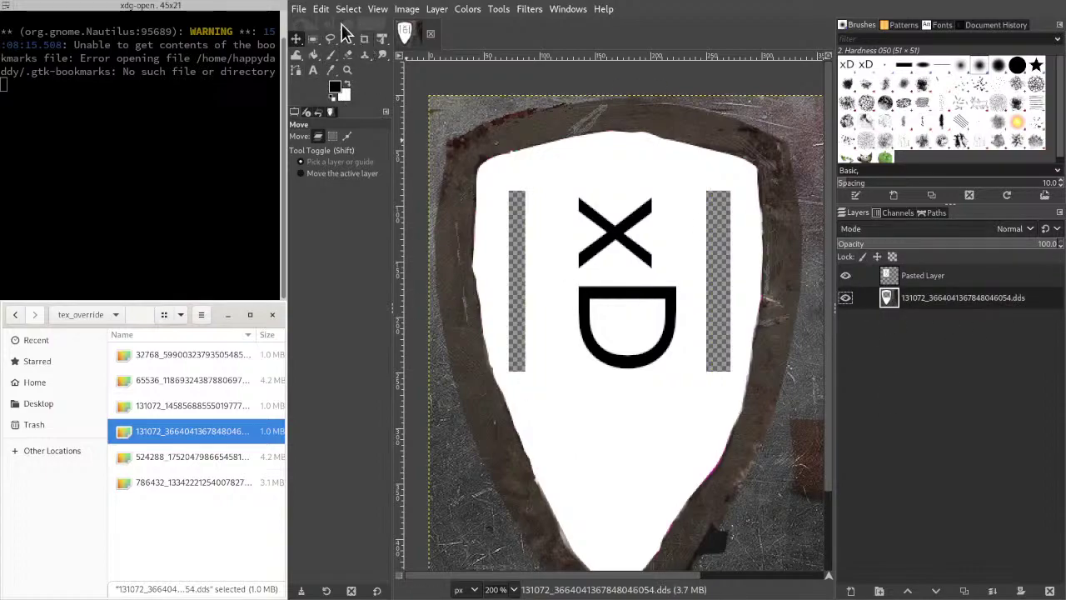
pyautogui.click(314, 55)
pyautogui.click(727, 256)
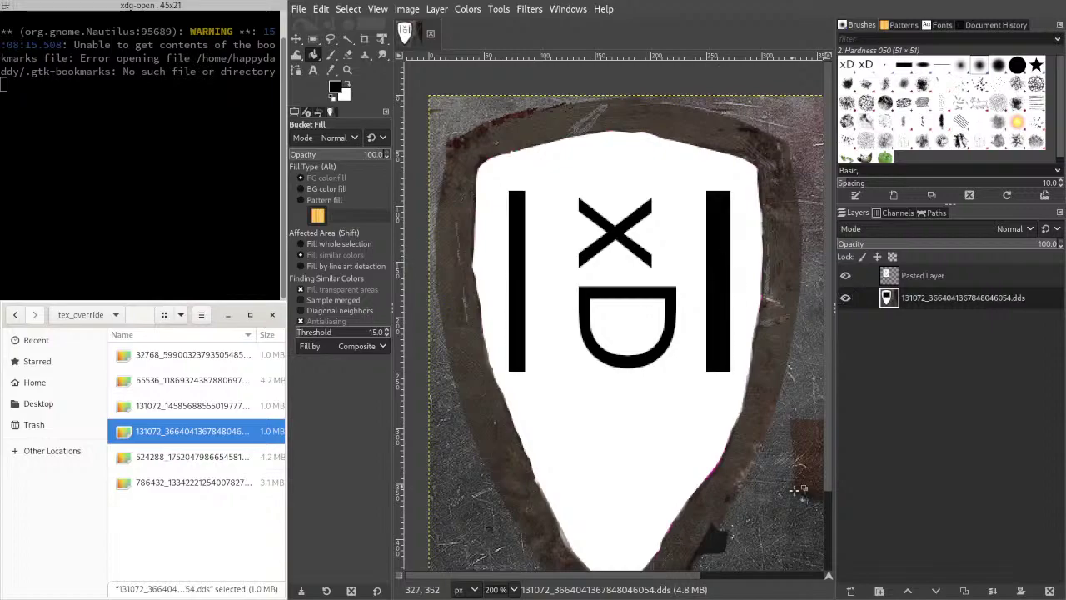
pyautogui.click(348, 87)
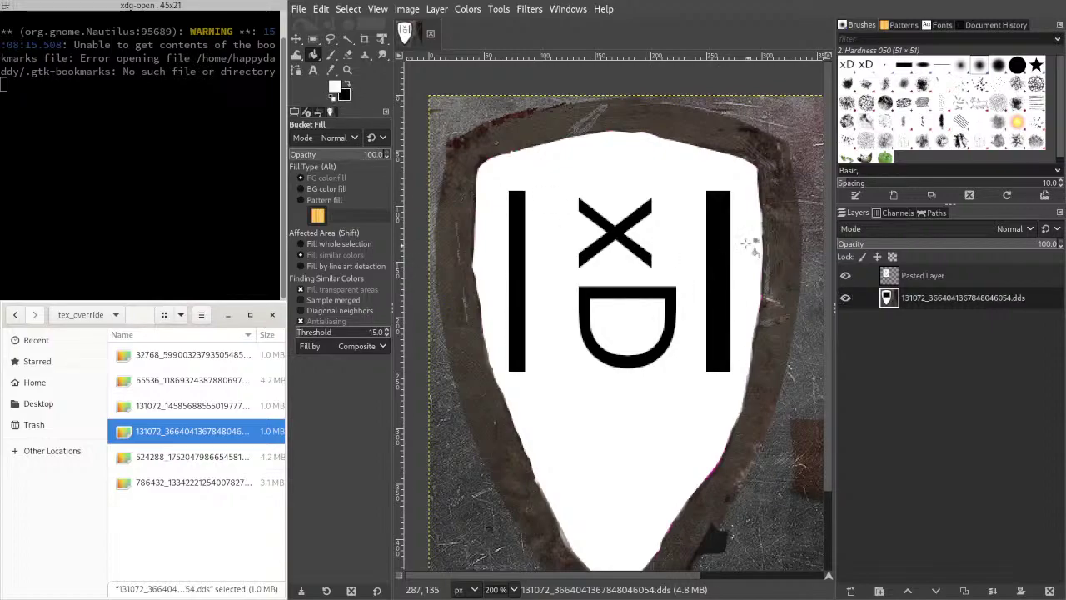
pyautogui.click(728, 249)
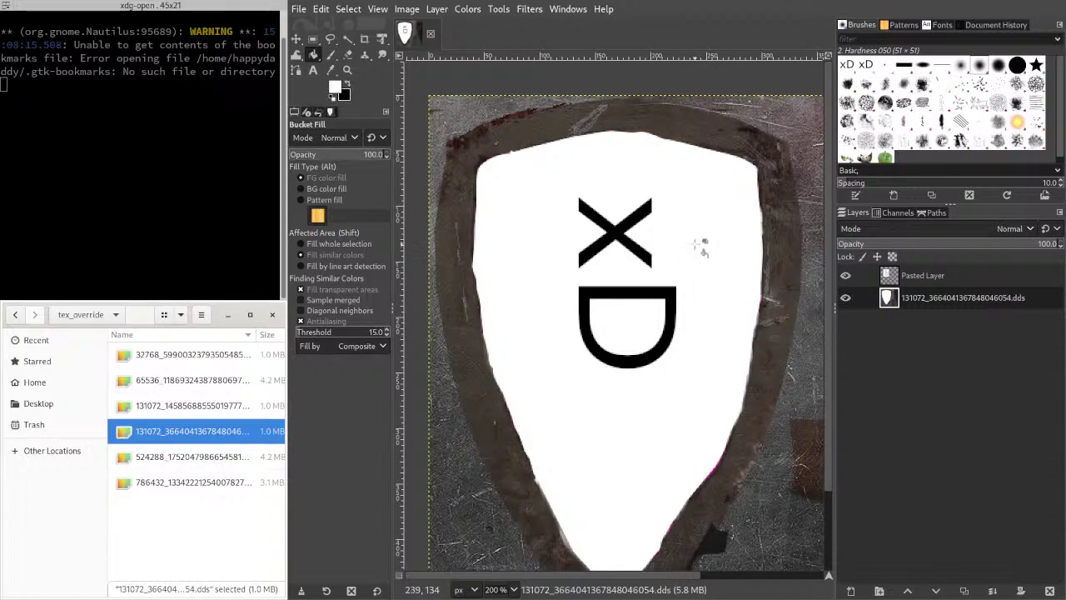
# - Move the Pasted Layer slightly left and down
pyautogui.click(929, 279)
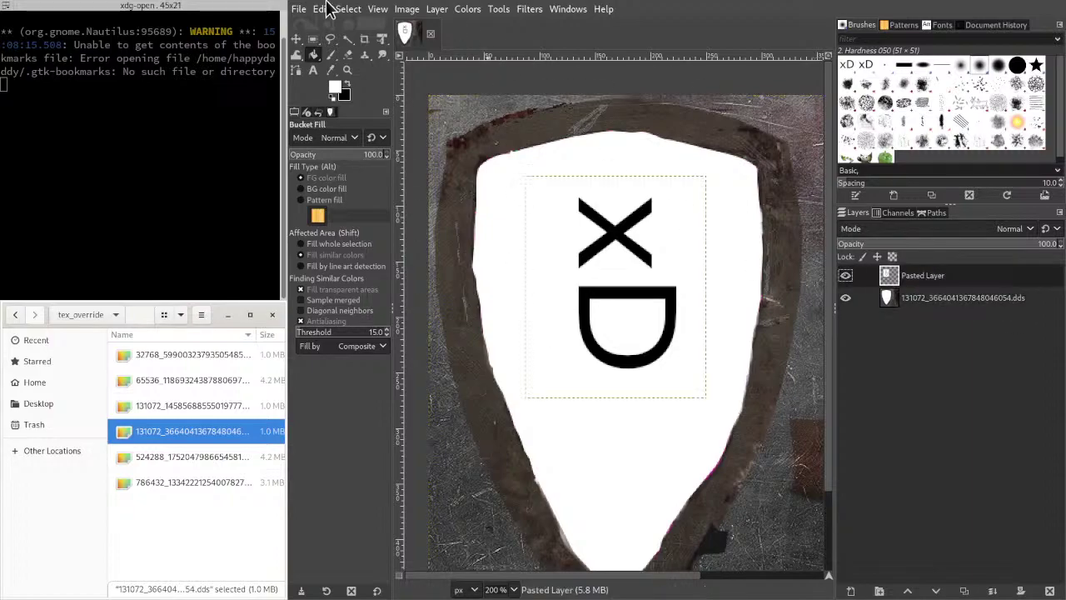
pyautogui.click(296, 39)
pyautogui.moveTo(655, 237)
pyautogui.mouseDown()
pyautogui.moveTo(646, 241)
pyautogui.moveTo(654, 235)
pyautogui.mouseUp()
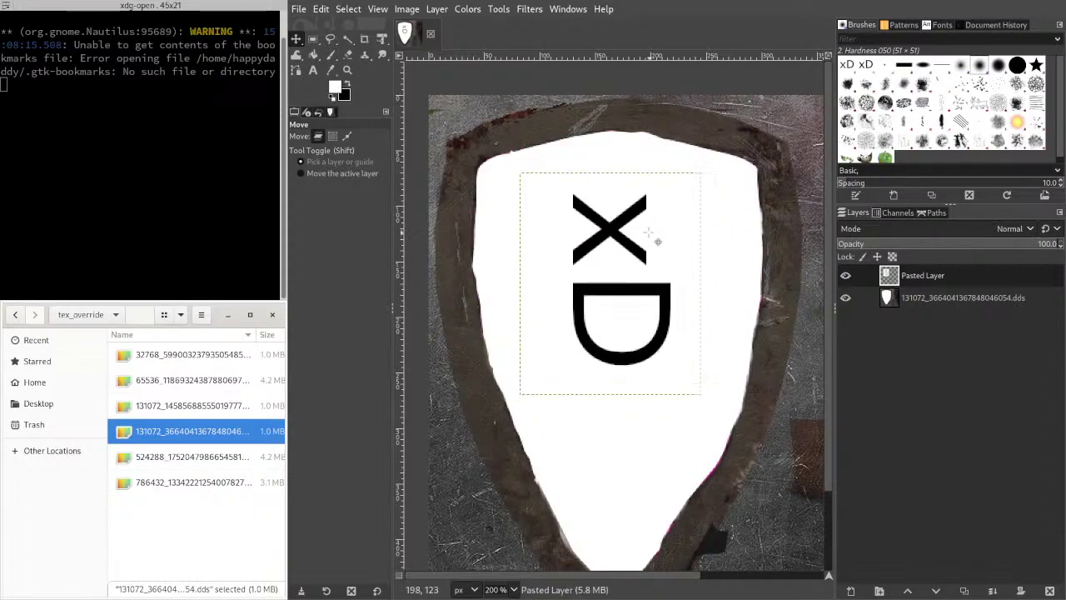
pyautogui.click(409, 11)
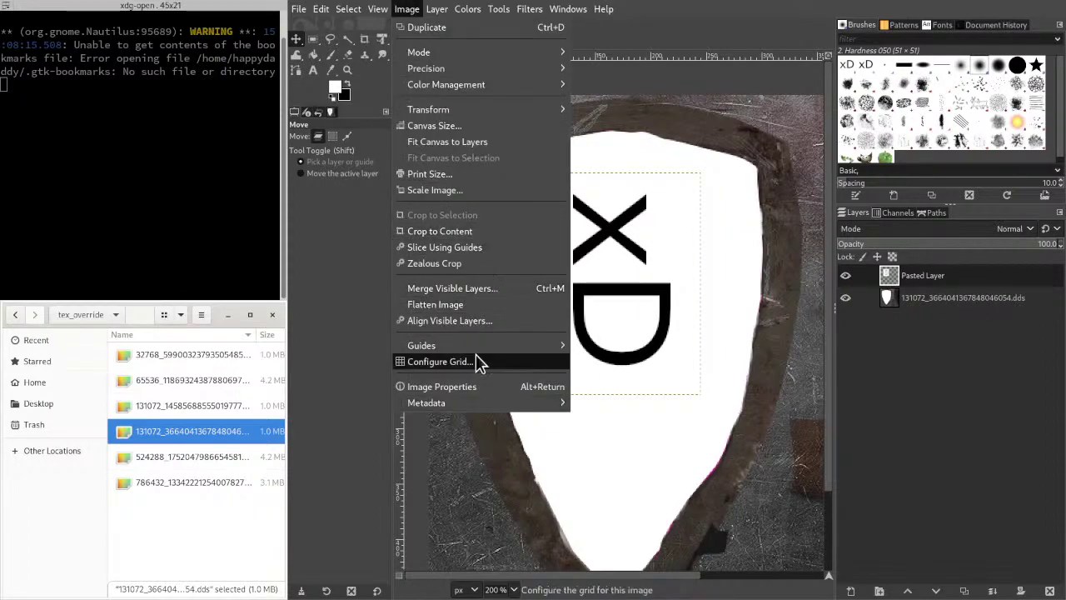
pyautogui.moveTo(474, 347)
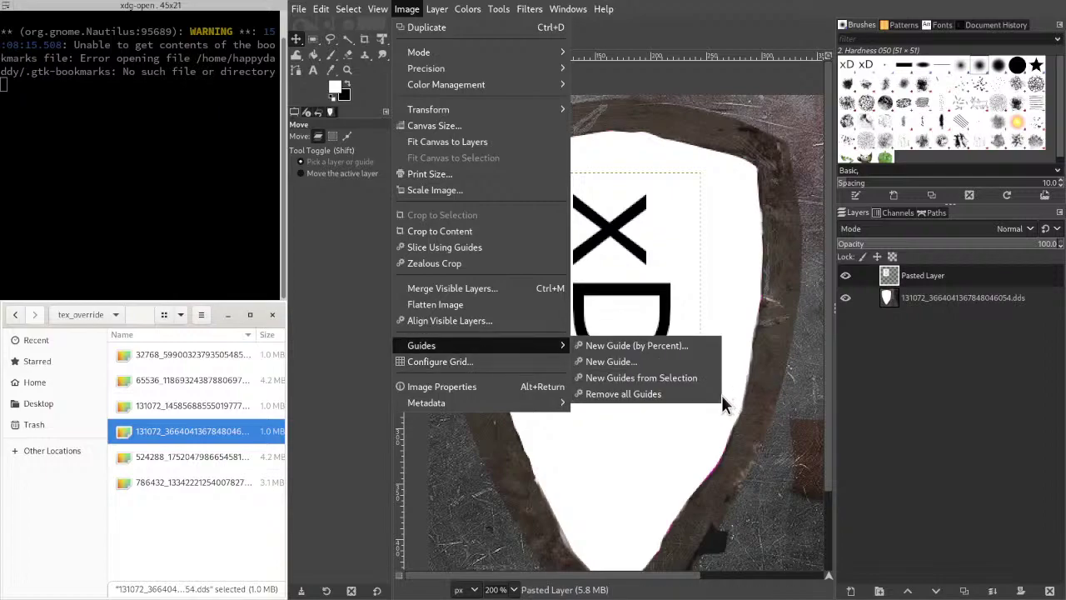
# - Add a horizontal guide at 50% and drag it up to just below the x
pyautogui.click(686, 348)
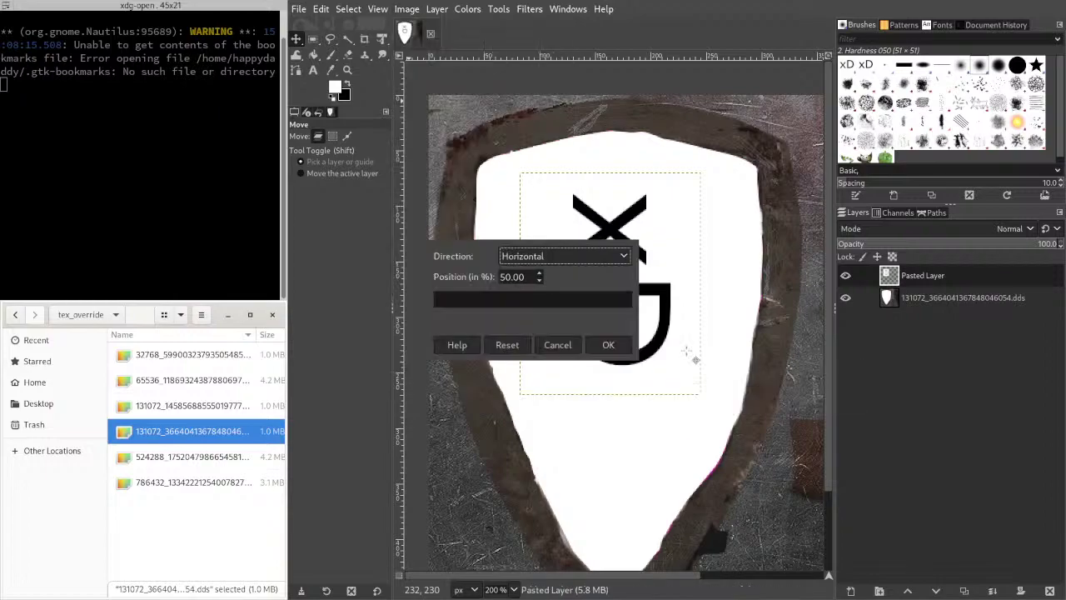
pyautogui.click(608, 345)
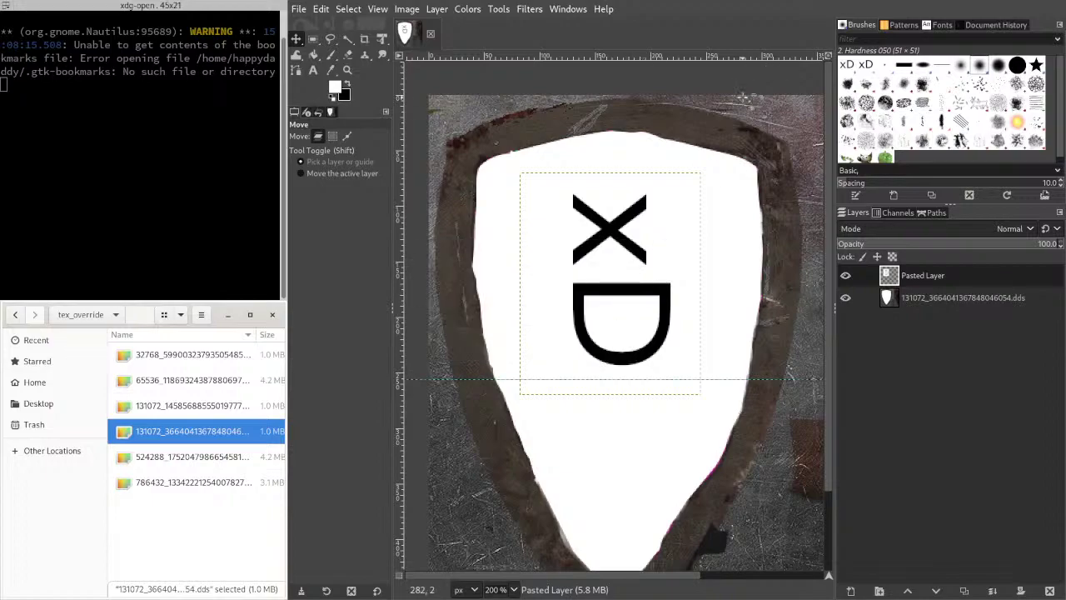
pyautogui.press('1')
pyautogui.scroll(-2, 710, 218)
pyautogui.scroll(3, 710, 218)
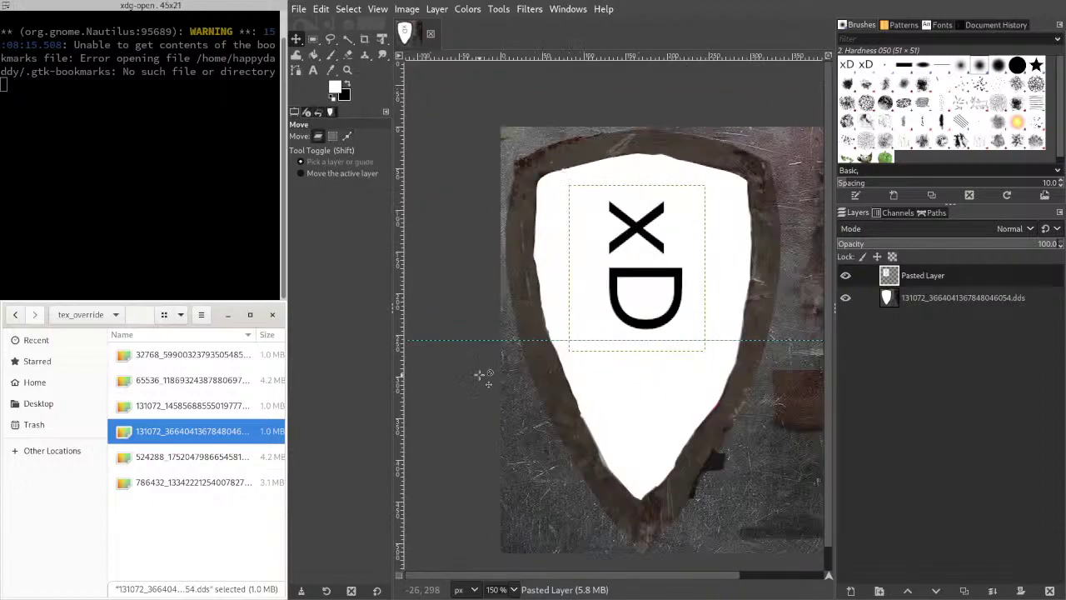
pyautogui.moveTo(478, 340); pyautogui.dragTo(468, 257)
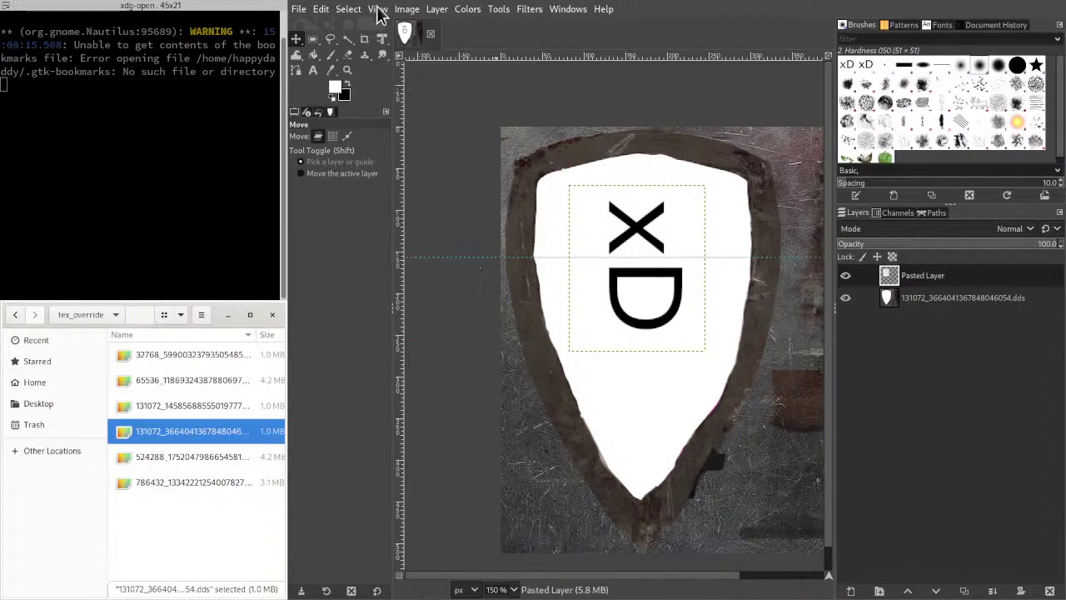
# - Add a new guide with Direction set to Vertical
pyautogui.click(407, 9)
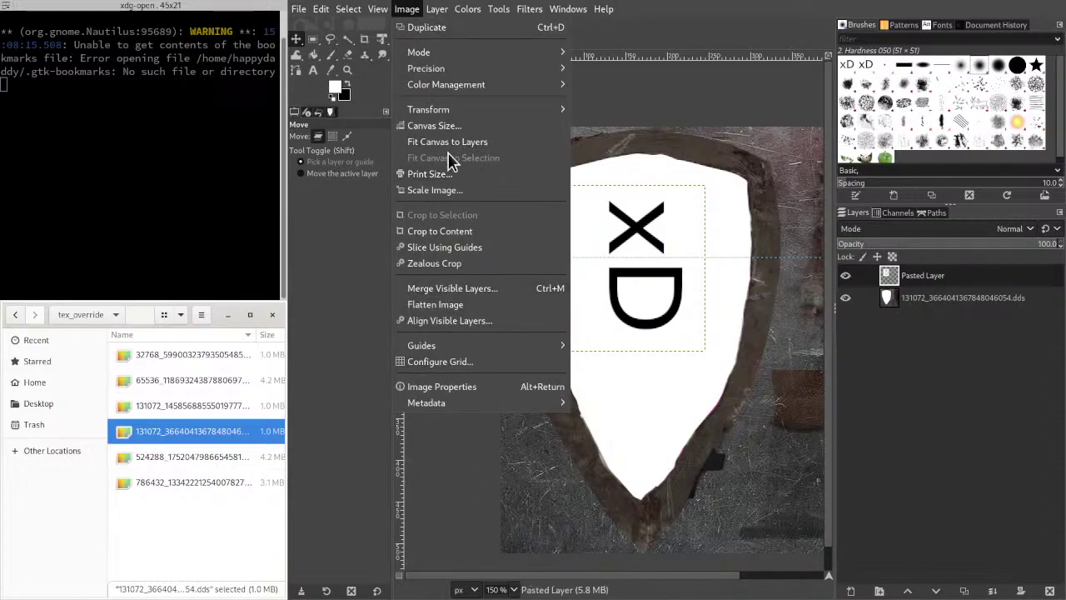
pyautogui.moveTo(563, 333)
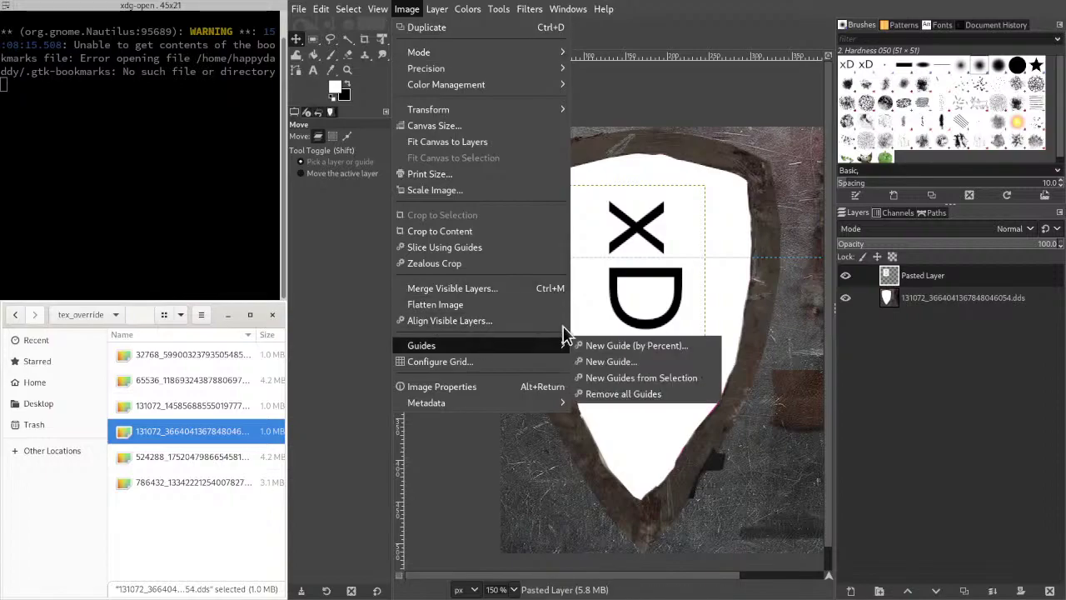
pyautogui.click(662, 361)
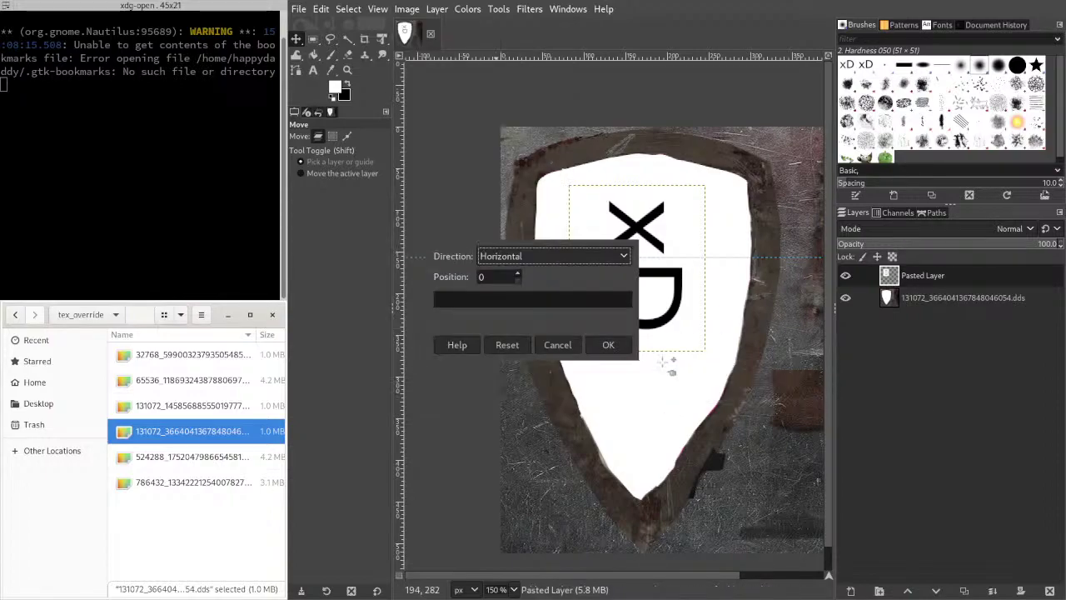
pyautogui.click(536, 257)
pyautogui.click(528, 275)
pyautogui.click(619, 348)
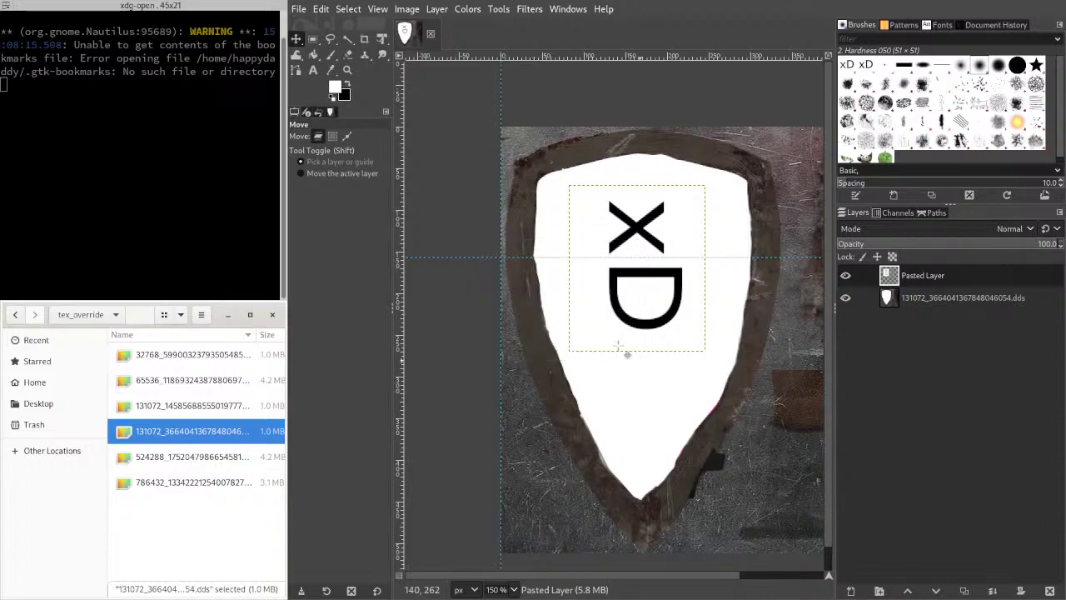
# - Drag the vertical guide to the shield's centre and nudge the xD layer until centred on it
pyautogui.moveTo(502, 98); pyautogui.dragTo(640, 117)
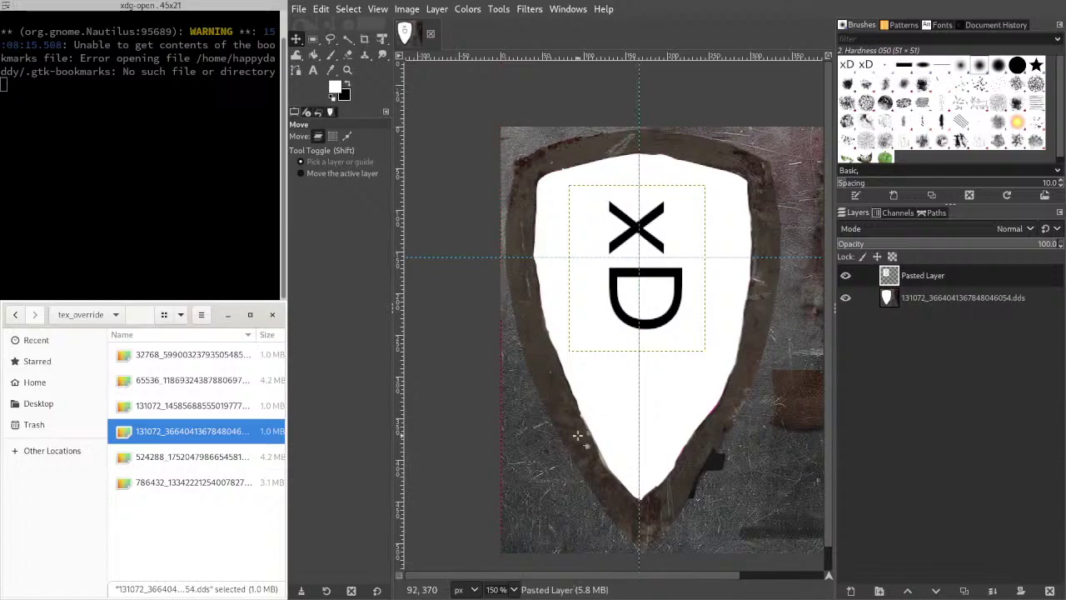
pyautogui.moveTo(633, 225); pyautogui.dragTo(631, 229)
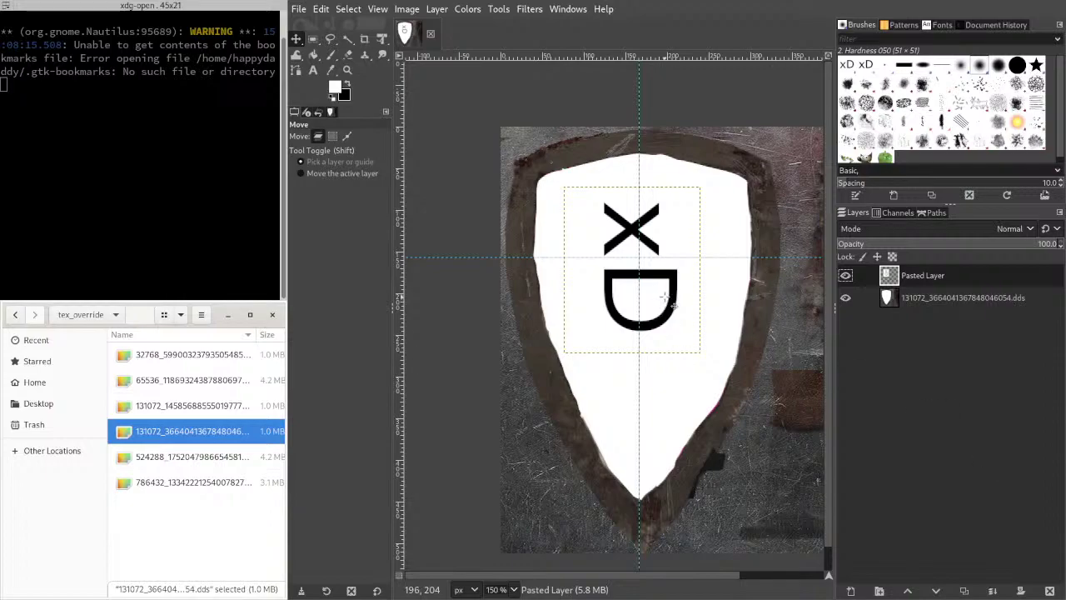
pyautogui.moveTo(673, 305); pyautogui.dragTo(679, 299)
pyautogui.press('Right')
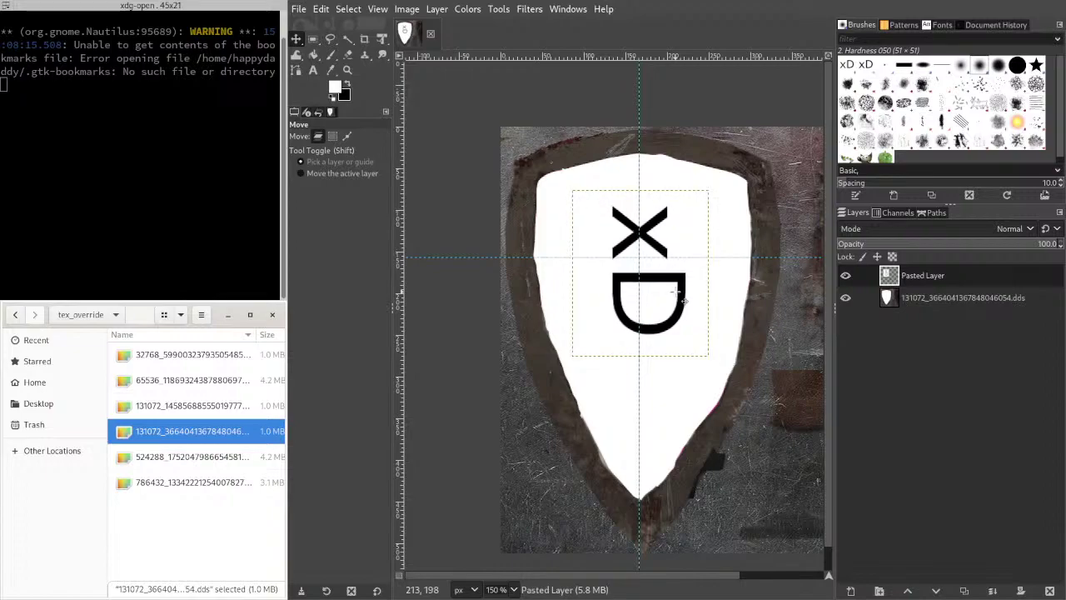
pyautogui.press('Right')
pyautogui.press('Right')
pyautogui.press('Right')
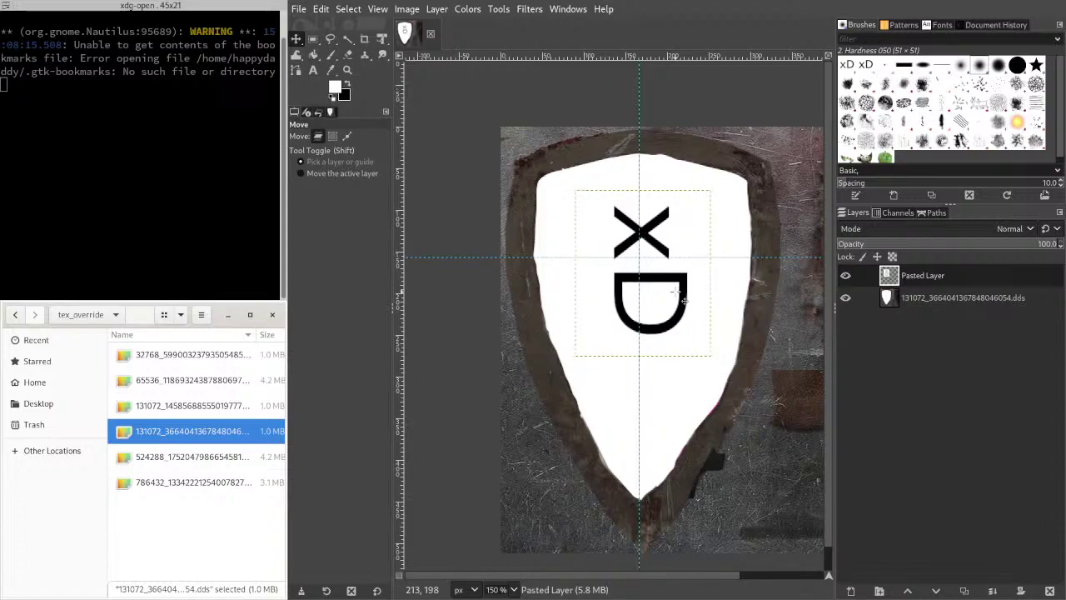
pyautogui.press('Left')
pyautogui.press('Left')
pyautogui.press('Left')
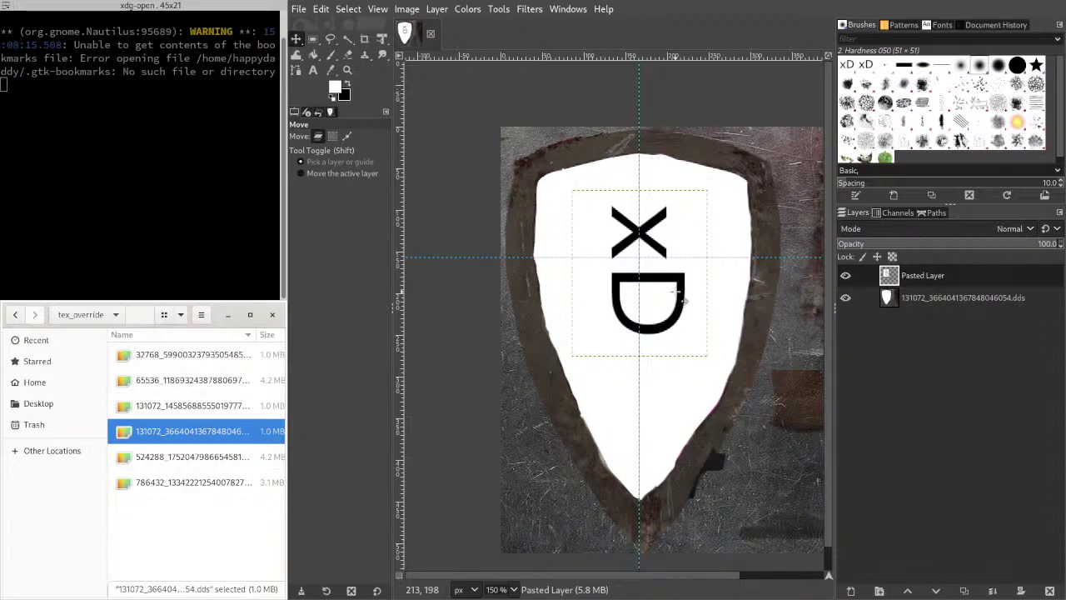
# - Merge the Pasted Layer down into the shield .dds layer
pyautogui.click(916, 302)
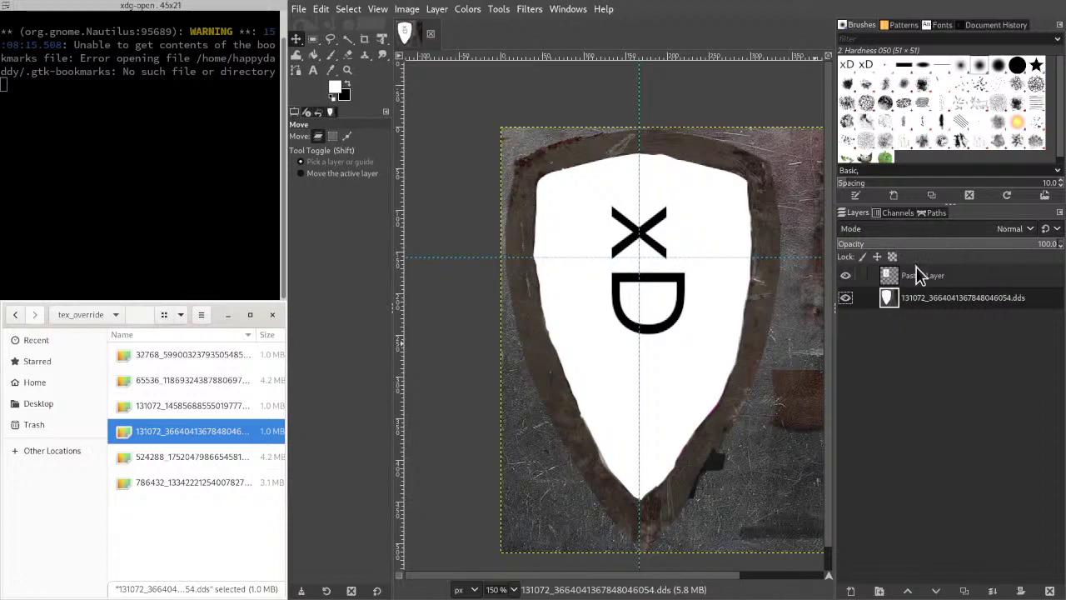
pyautogui.click(902, 275)
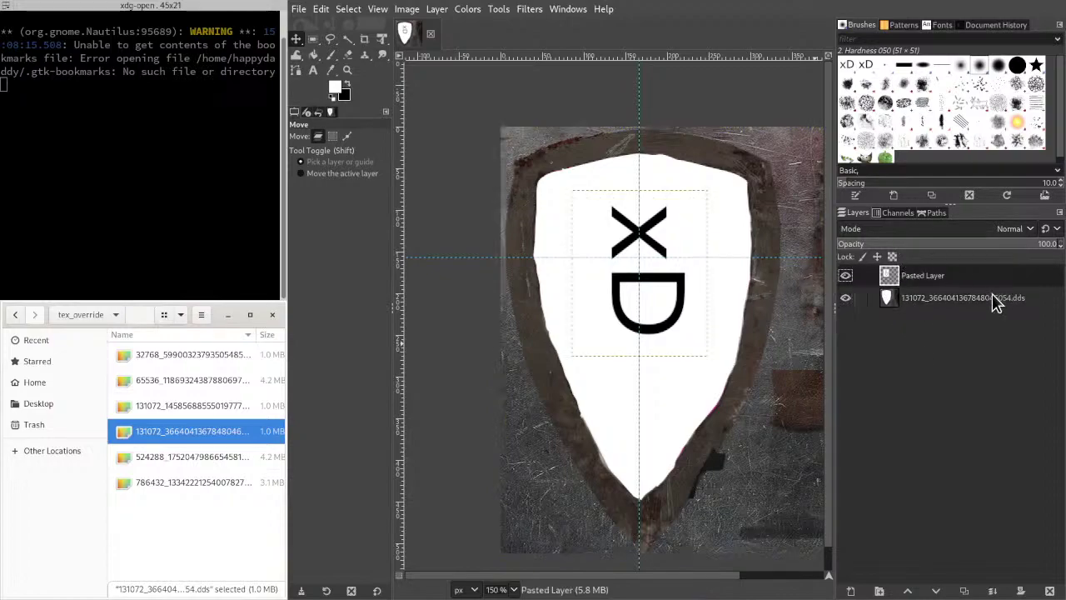
pyautogui.click(931, 300)
pyautogui.rightClick(913, 276)
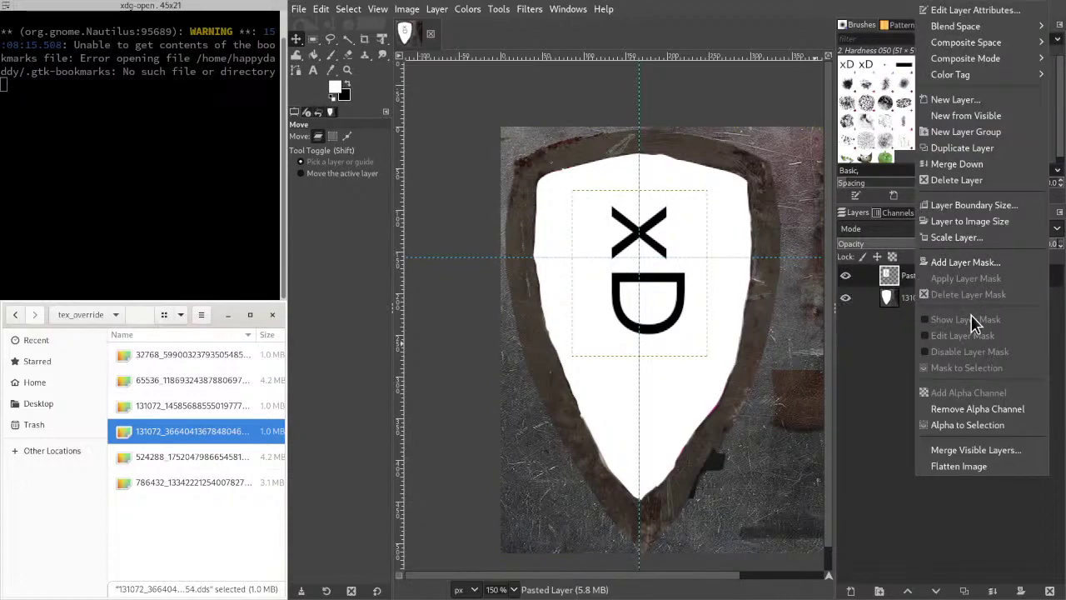
pyautogui.click(987, 164)
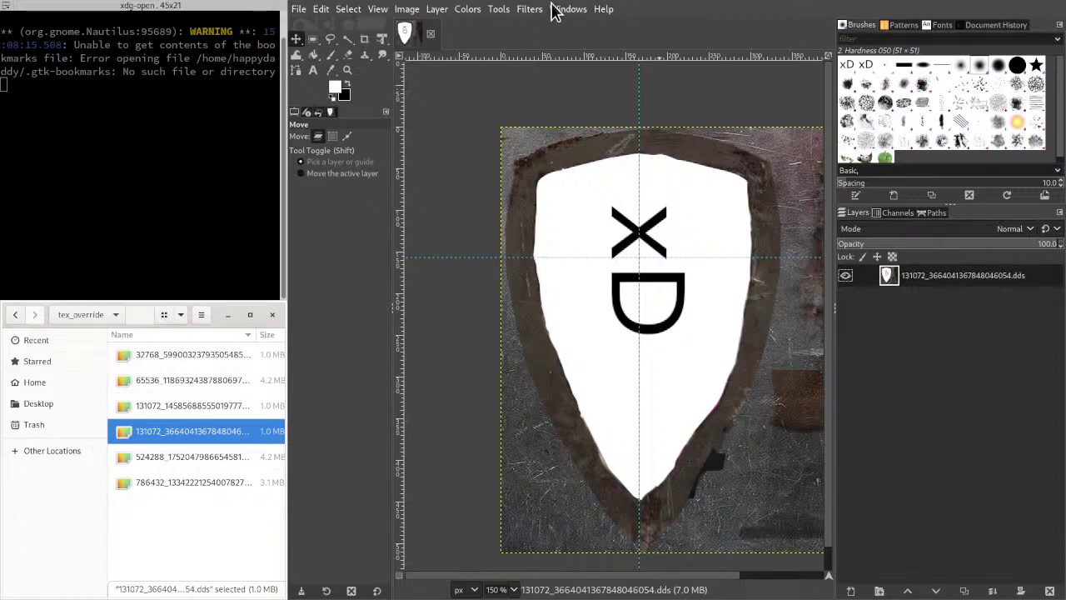
# - Choose 131072_3664041367848046054.dds in tex_override as the Export As target
pyautogui.click(297, 9)
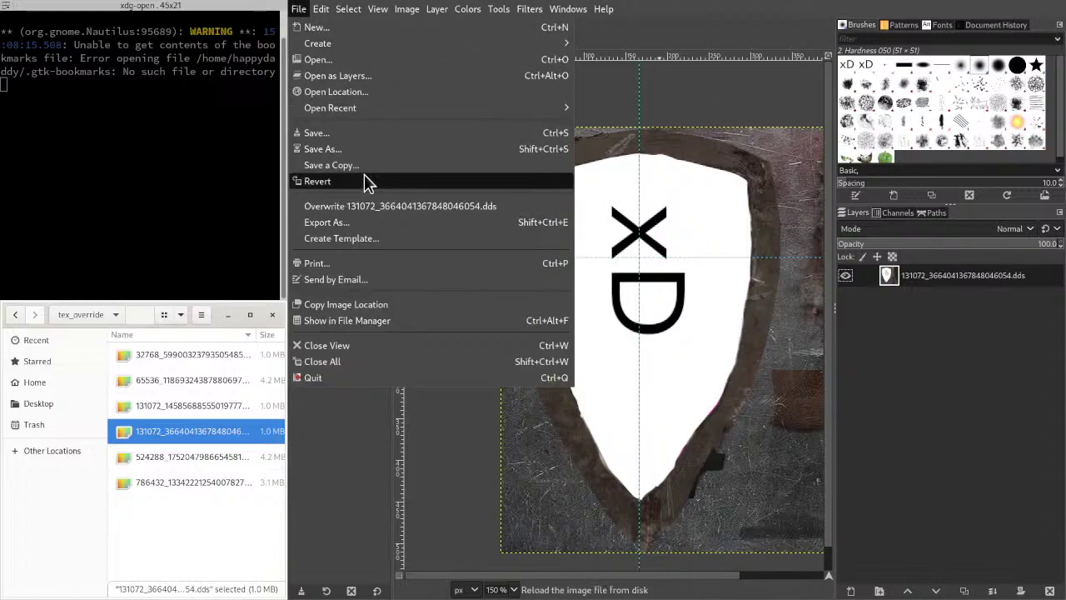
pyautogui.click(354, 224)
pyautogui.click(477, 341)
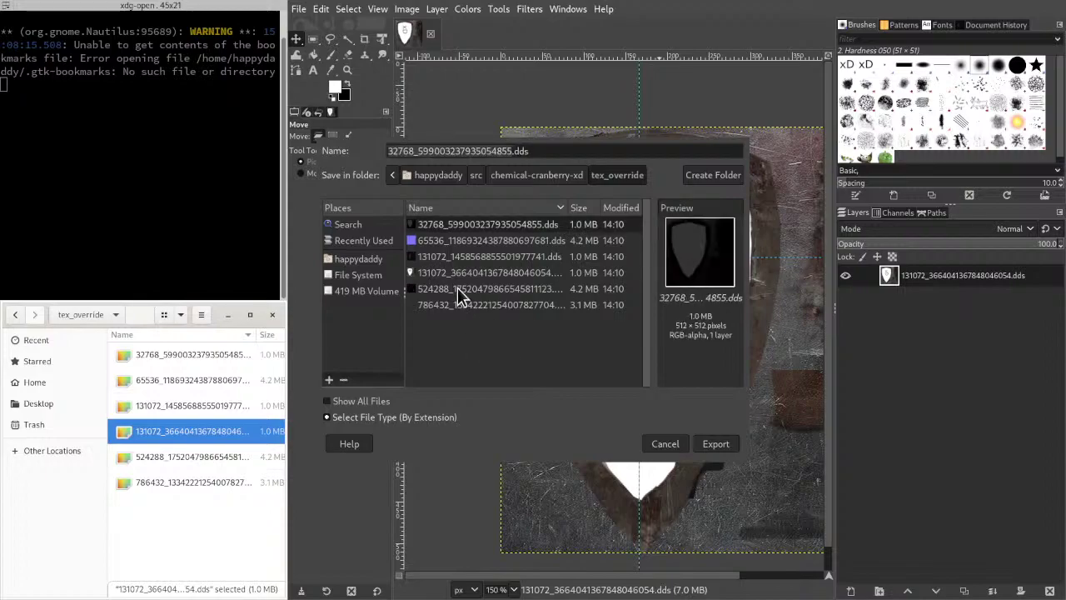
pyautogui.click(456, 245)
pyautogui.click(458, 258)
pyautogui.click(460, 272)
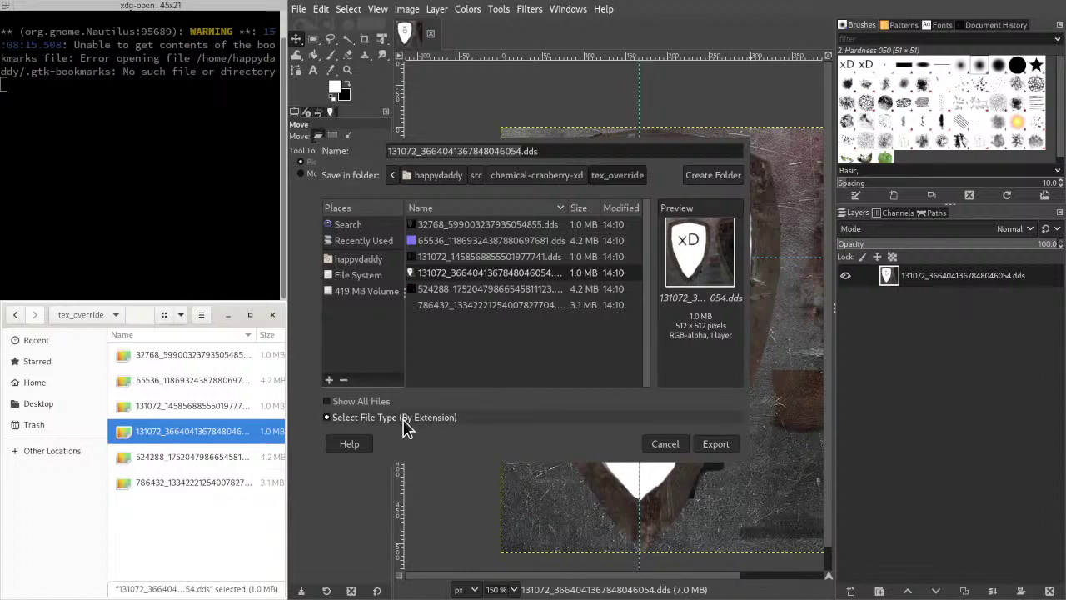
# - Export over the existing file, confirming Replace and the DDS options
pyautogui.click(533, 151)
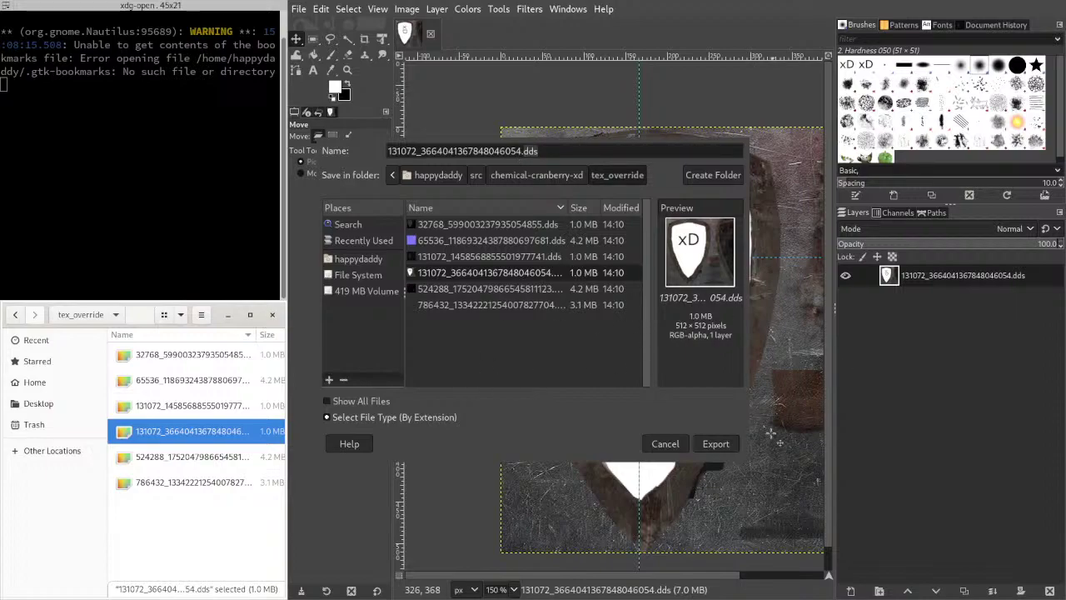
pyautogui.click(715, 443)
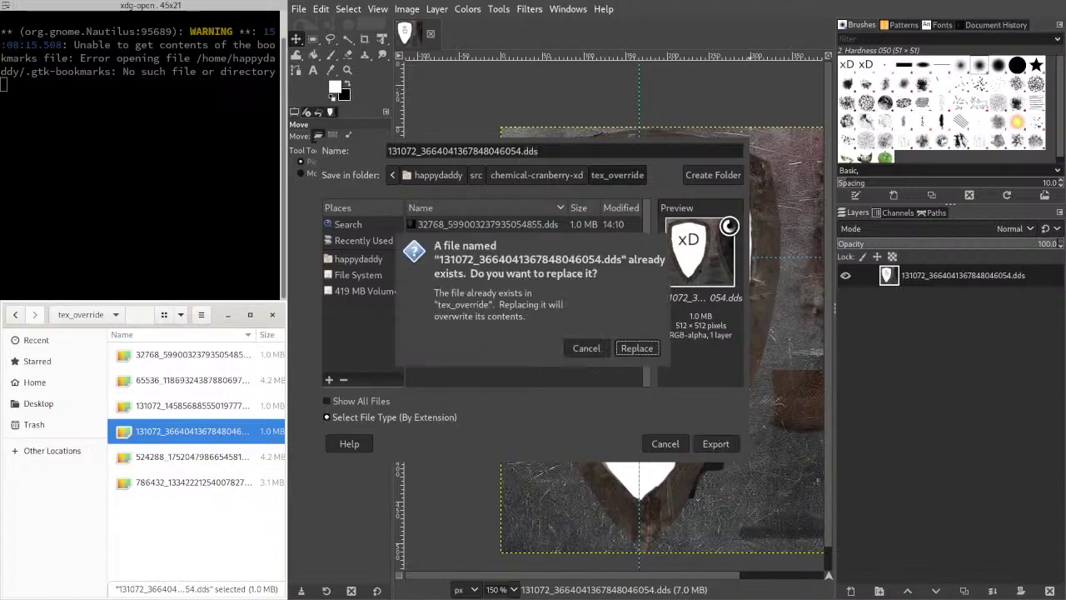
pyautogui.click(628, 349)
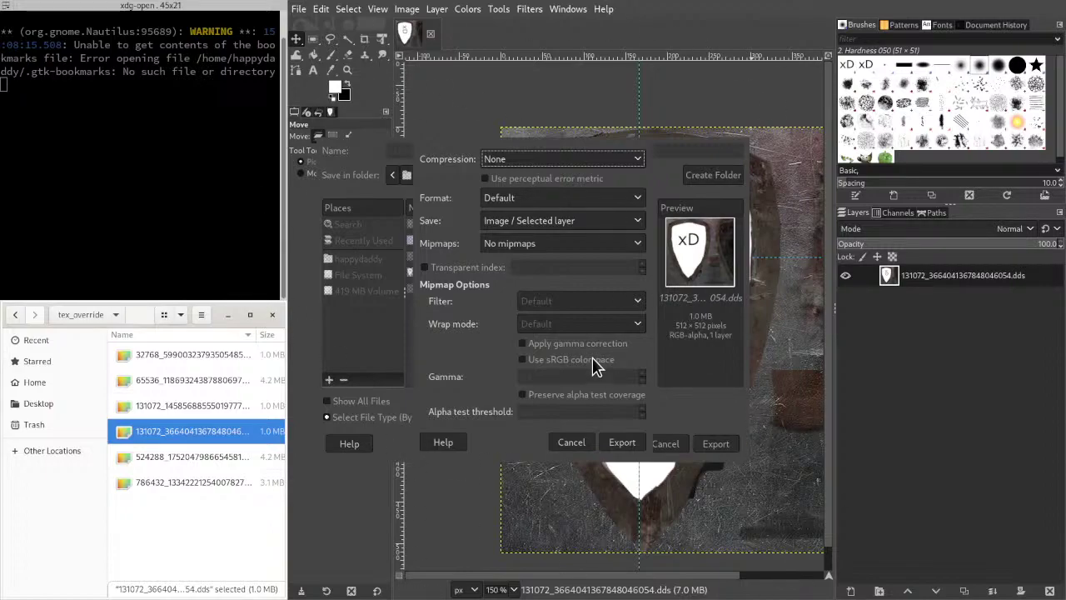
pyautogui.click(642, 450)
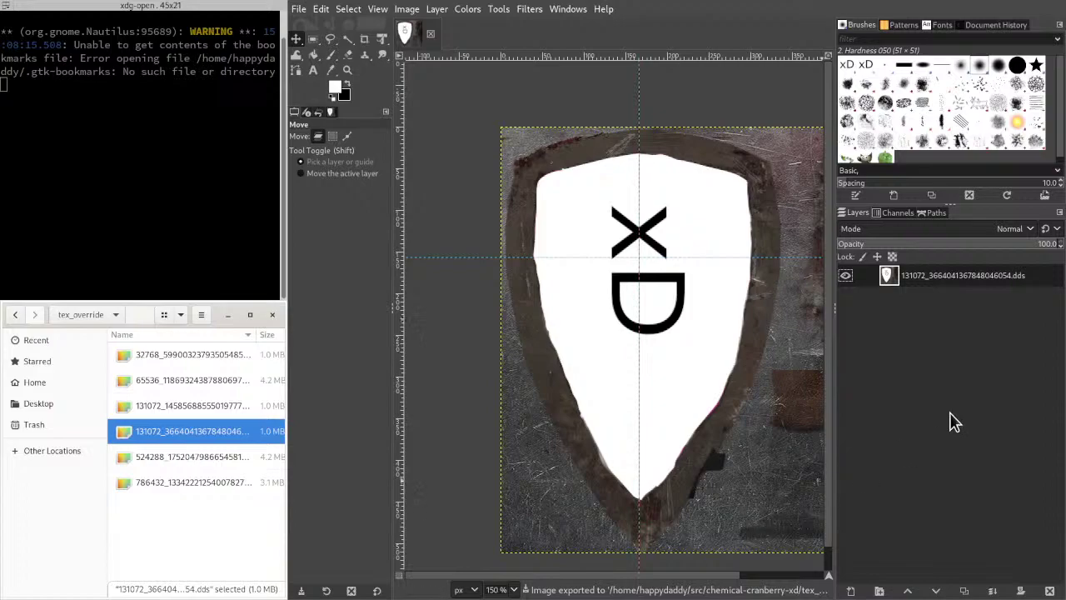
pyautogui.click(325, 9)
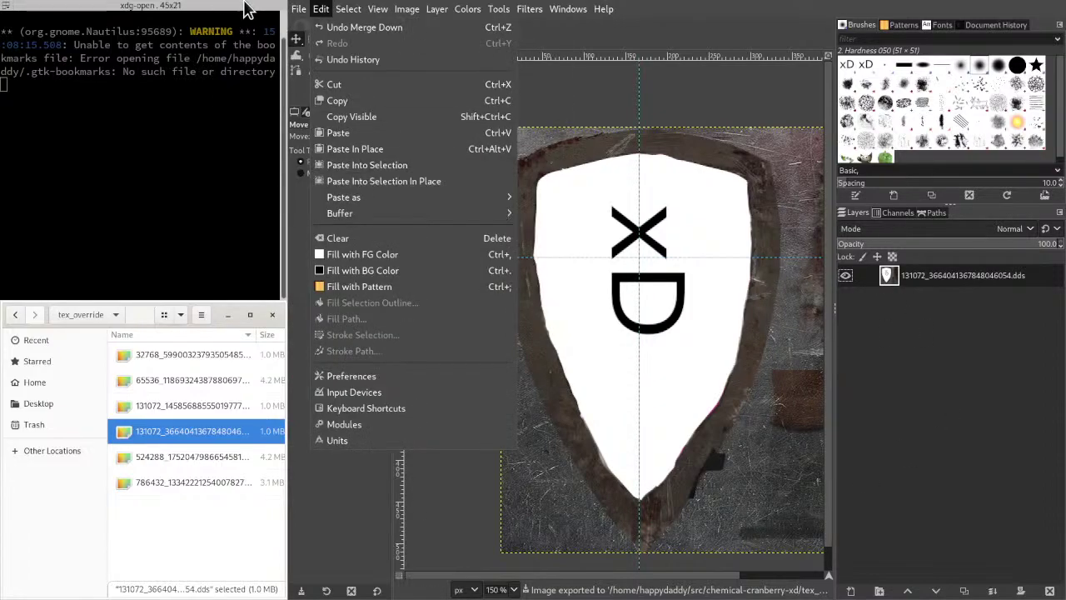
pyautogui.moveTo(306, 10)
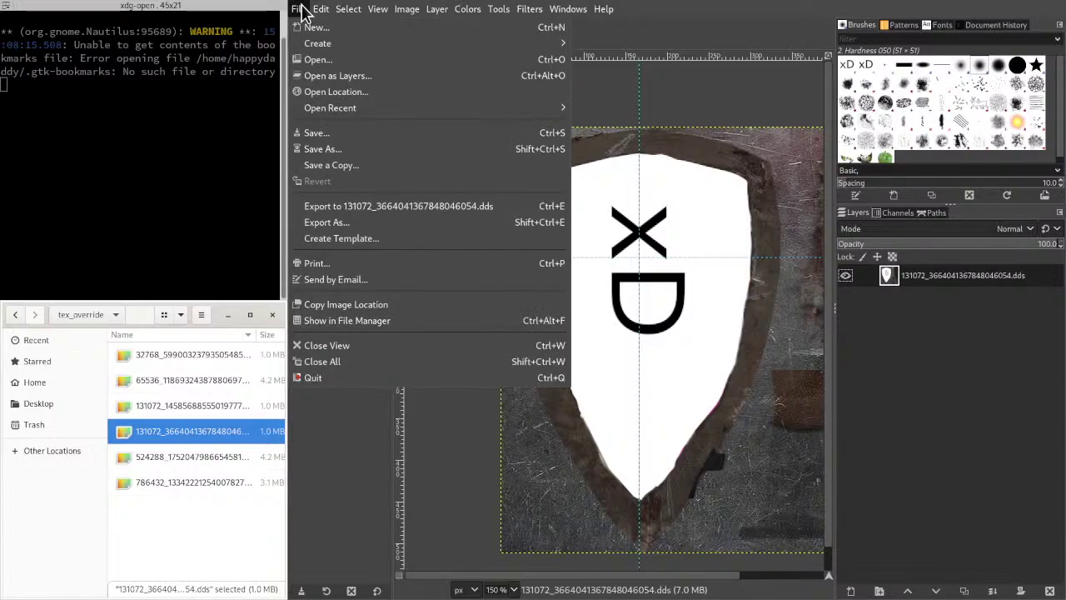
pyautogui.click(346, 148)
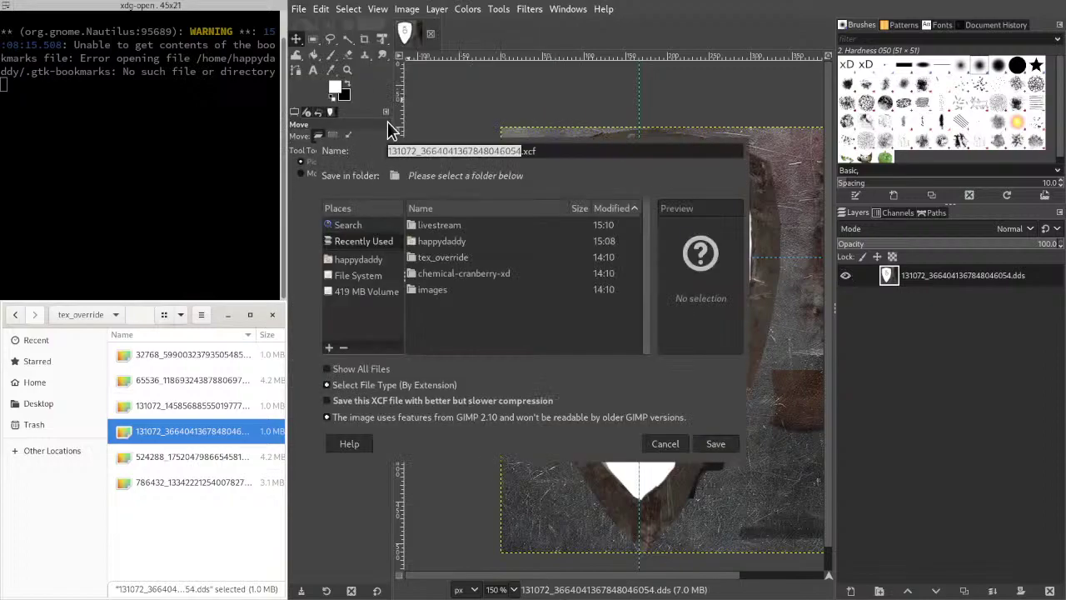
pyautogui.click(584, 348)
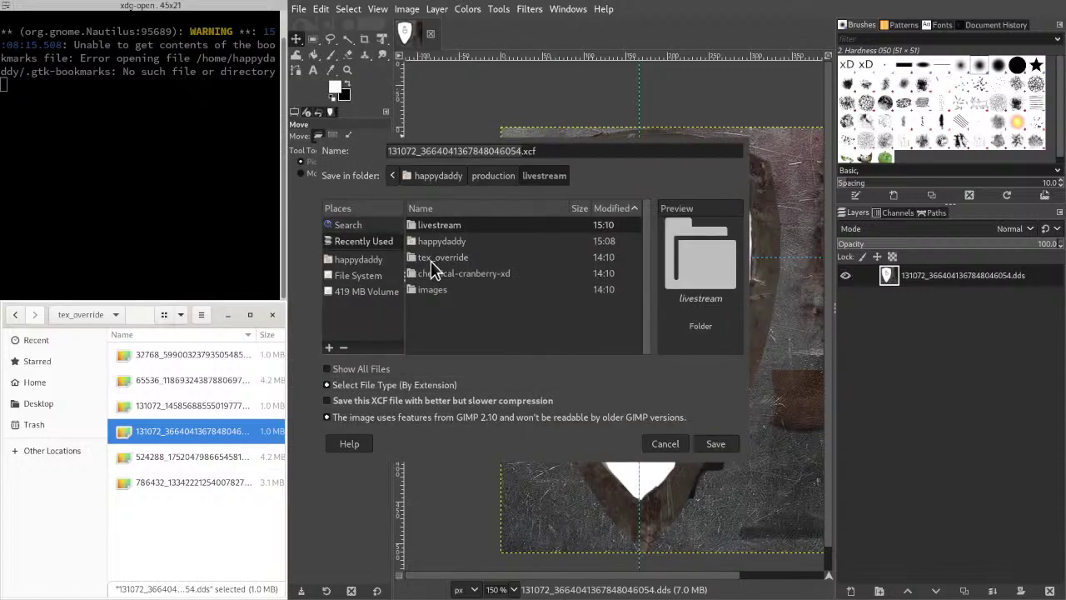
pyautogui.click(658, 443)
pyautogui.click(196, 48)
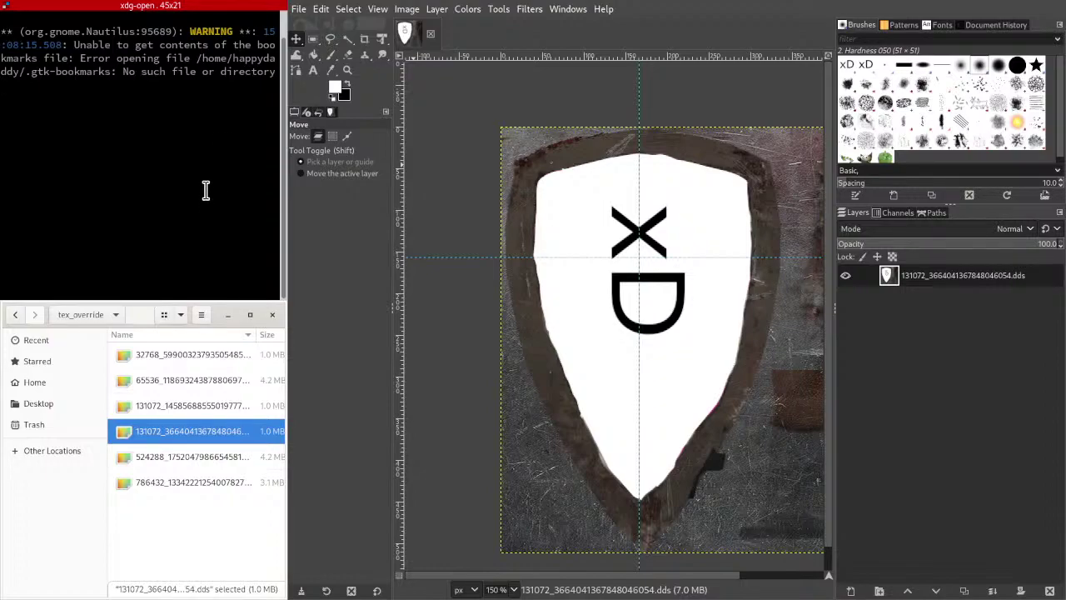
# - Stop xdg-open, check git status, and stage all changes with git add
pyautogui.click(241, 523)
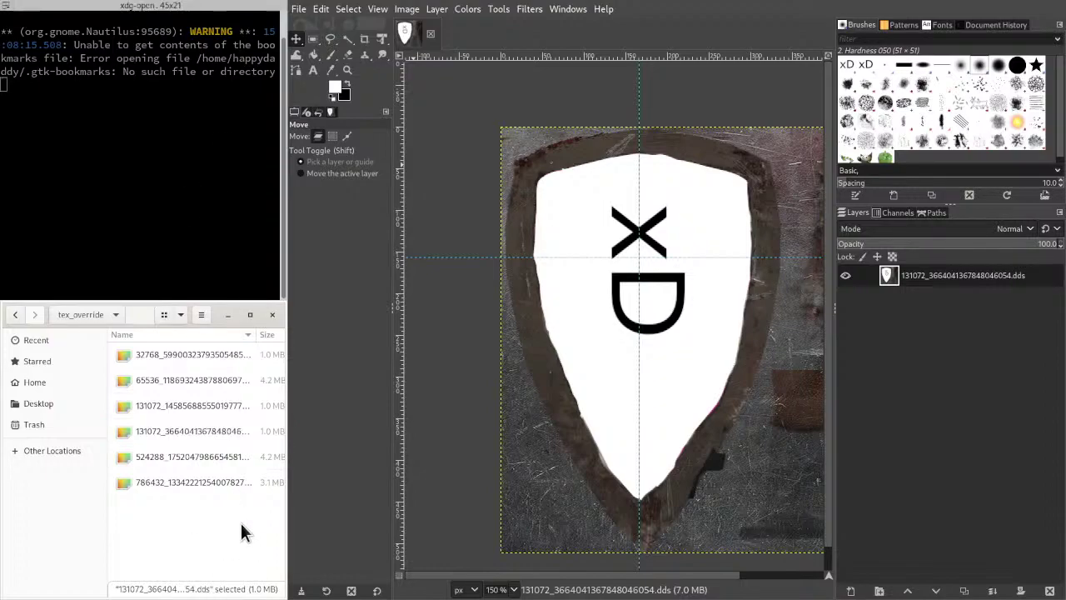
pyautogui.hotkey('ctrl', 'c')
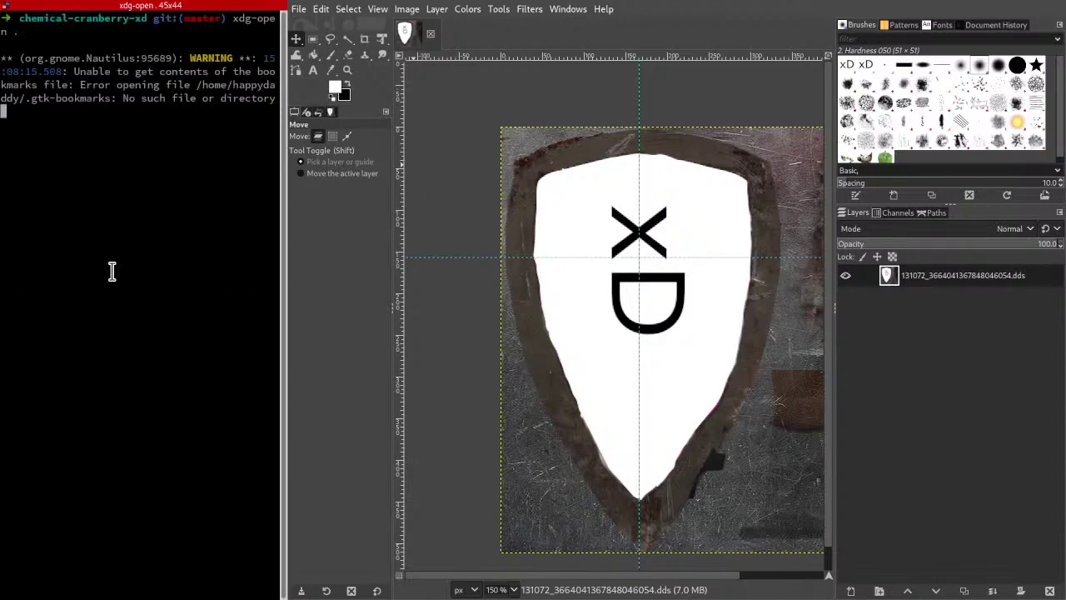
pyautogui.write('git status')
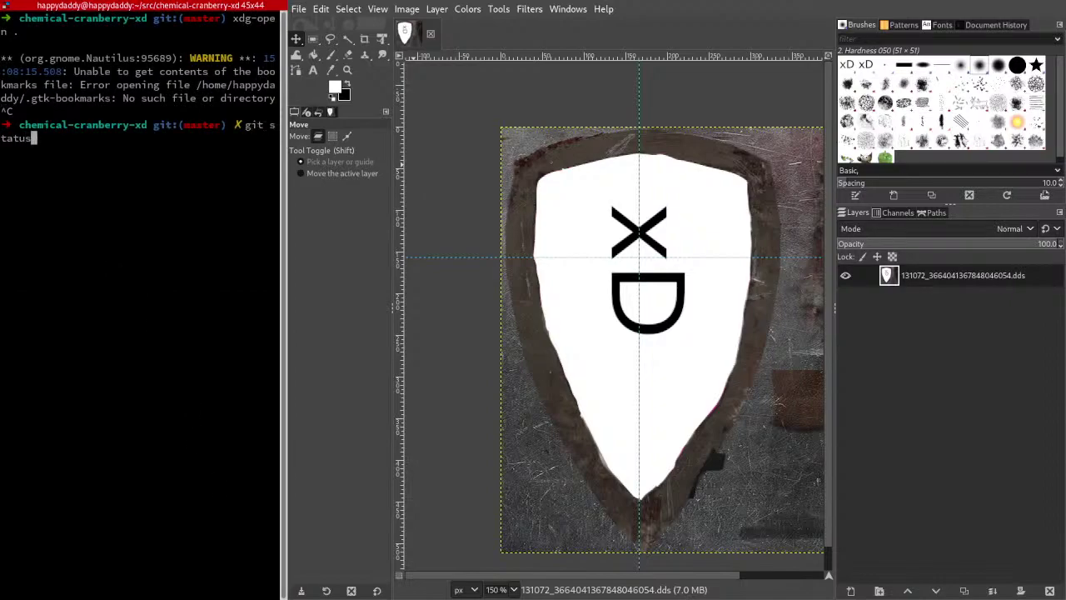
pyautogui.press('Return')
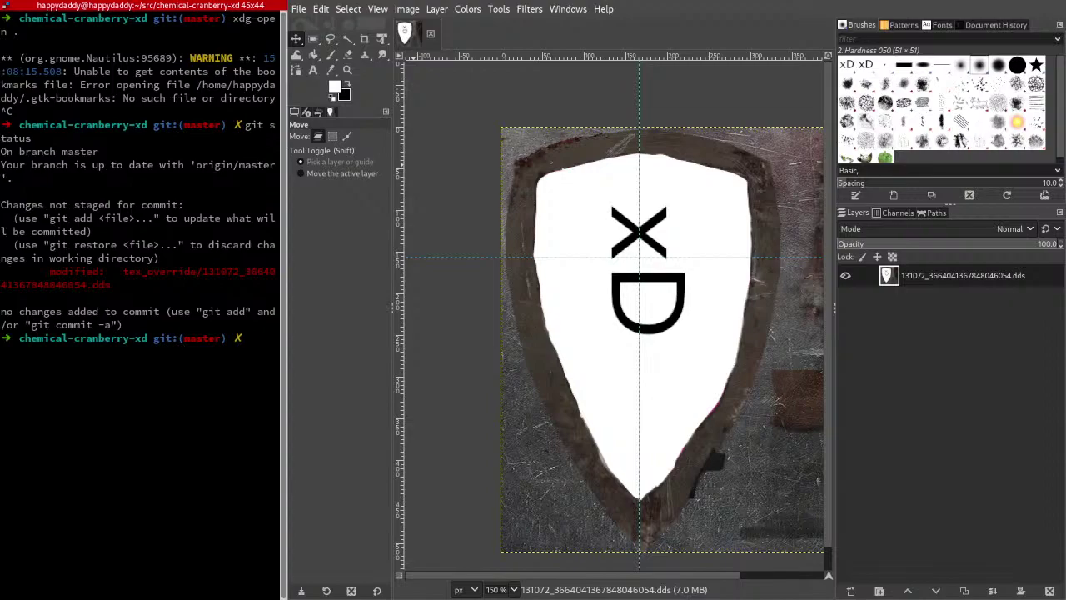
pyautogui.write('git add .')
pyautogui.press('Return')
pyautogui.write('git statu')
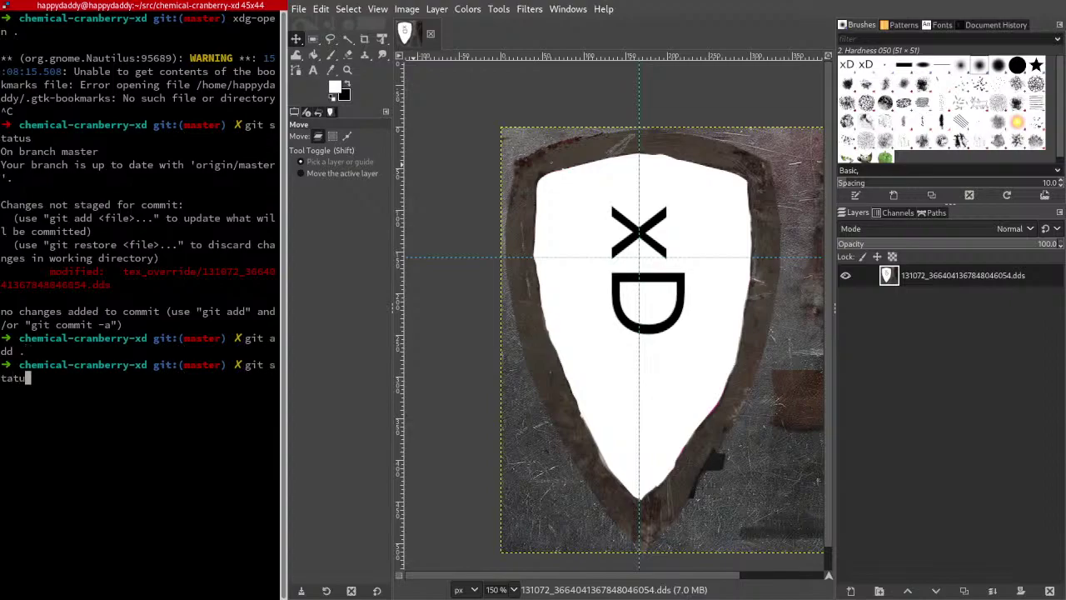
pyautogui.write('s')
pyautogui.press('Return')
# - Commit with message "Rotate XD on grass crest shield", entering the GPG passphrase
pyautogui.write('git commit -m "')
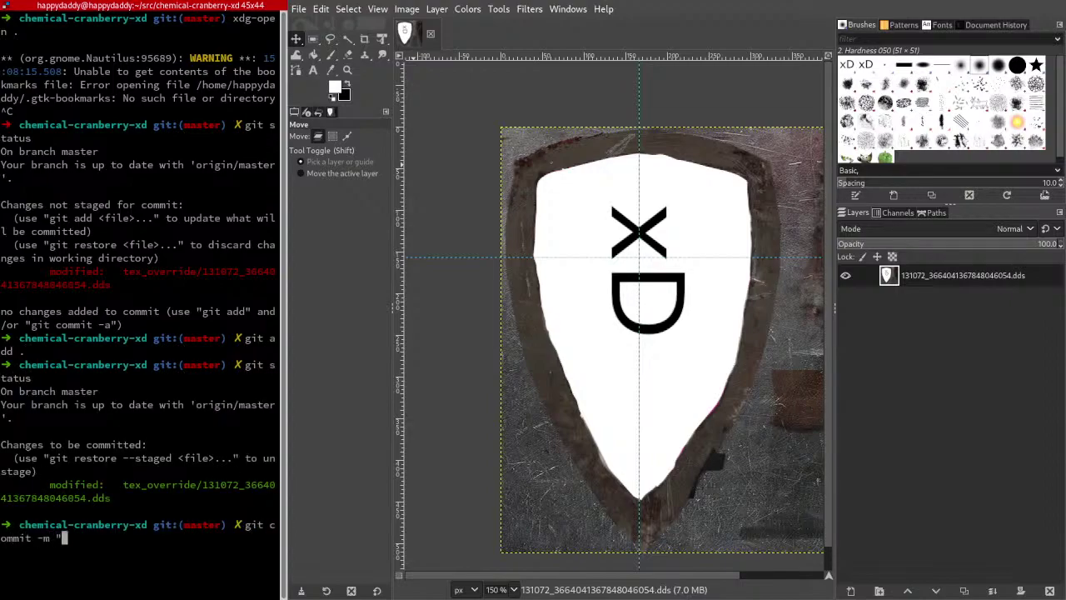
pyautogui.write('Rotate XD on grass crest texture ')
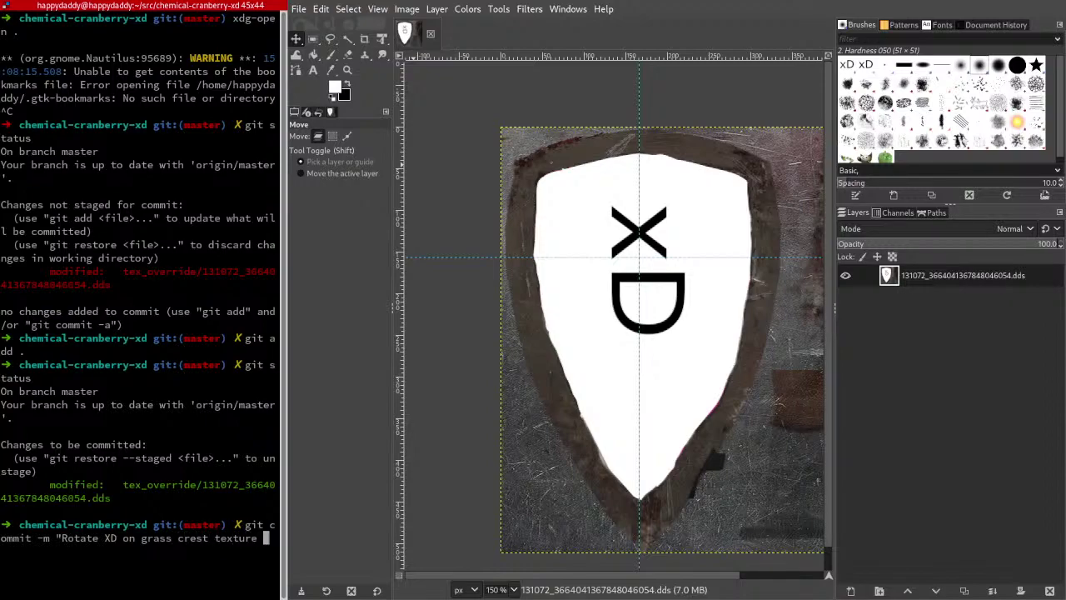
pyautogui.write('90')
pyautogui.press('BackSpace')
pyautogui.press('BackSpace')
pyautogui.press('BackSpace')
pyautogui.press('BackSpace')
pyautogui.press('BackSpace')
pyautogui.press('BackSpace')
pyautogui.press('BackSpace')
pyautogui.press('BackSpace')
pyautogui.press('BackSpace')
pyautogui.press('BackSpace')
pyautogui.press('BackSpace')
pyautogui.write('texture')
pyautogui.press('BackSpace')
pyautogui.press('BackSpace')
pyautogui.press('BackSpace')
pyautogui.press('BackSpace')
pyautogui.press('BackSpace')
pyautogui.press('BackSpace')
pyautogui.write('shield"')
pyautogui.press('Return')
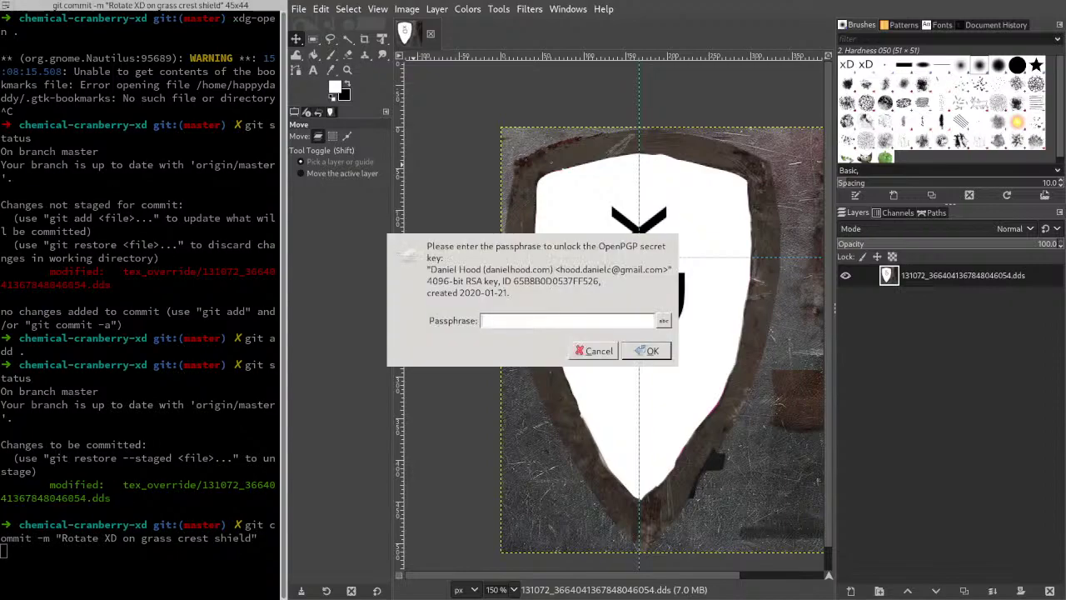
pyautogui.write('●●●●●●●●●●●●●●●●●●')
pyautogui.press('Return')
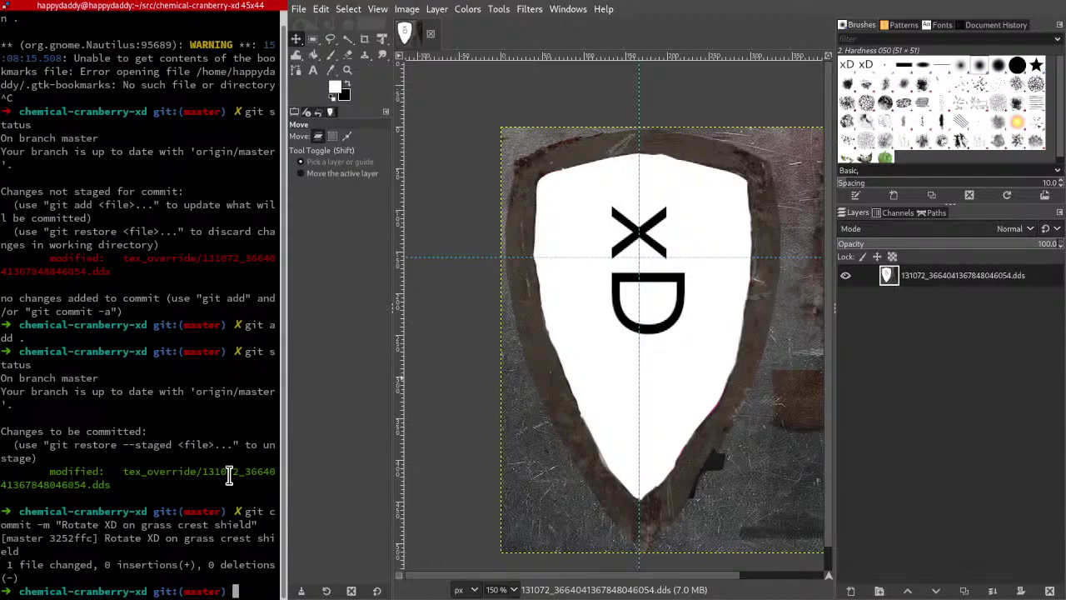
# - Run git push origin master and enter the SSH key passphrase
pyautogui.write('git push origin master')
pyautogui.press('Return')
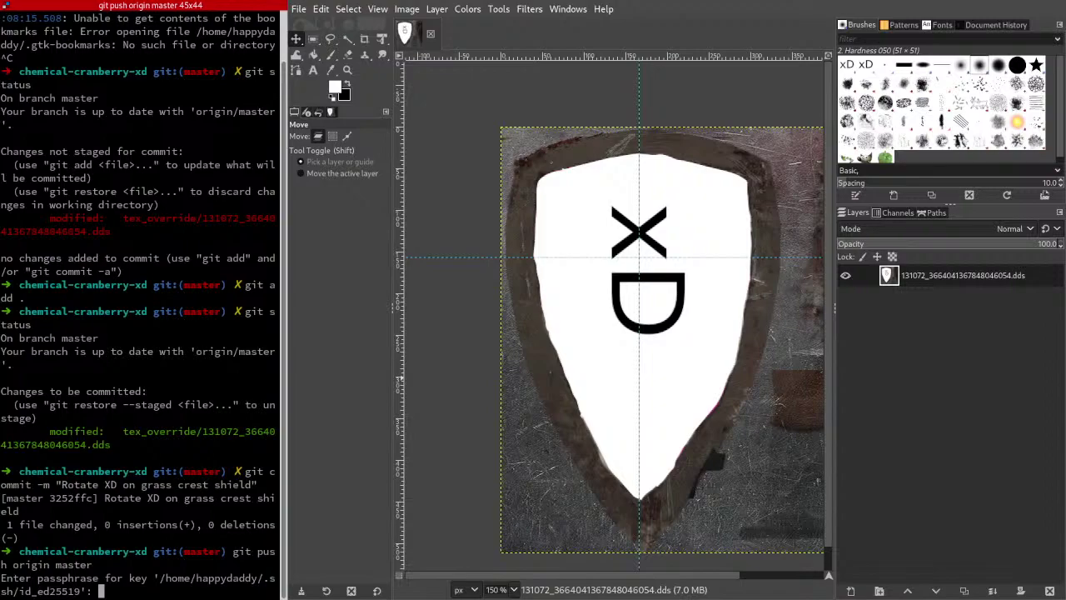
pyautogui.press('Return')
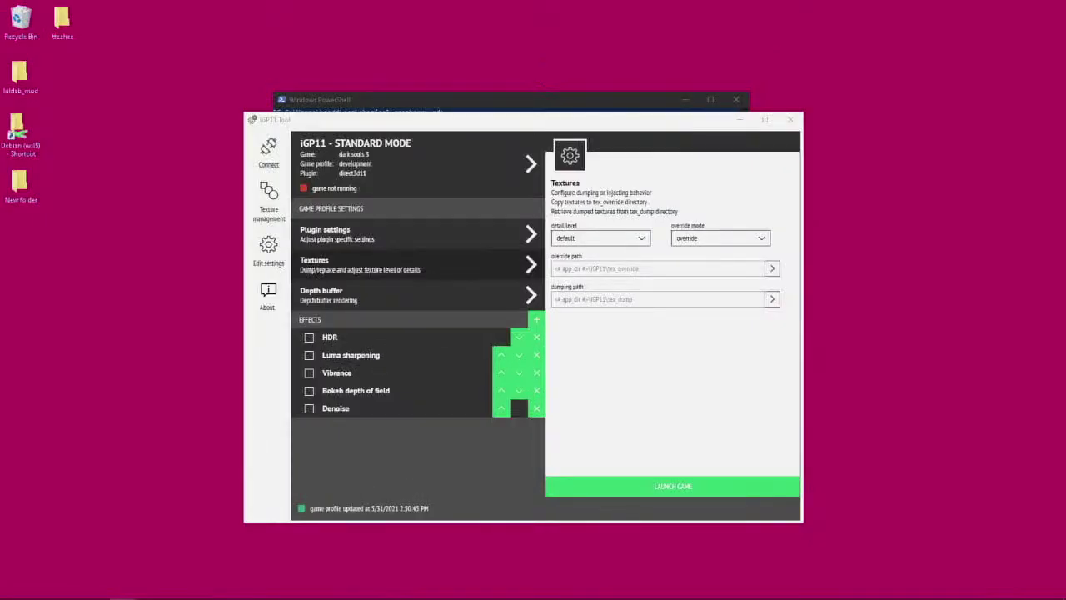
# - Run git pull origin master in PowerShell with the SSH key passphrase, then return to iGP11 Tool
pyautogui.click(639, 104)
pyautogui.click(582, 215)
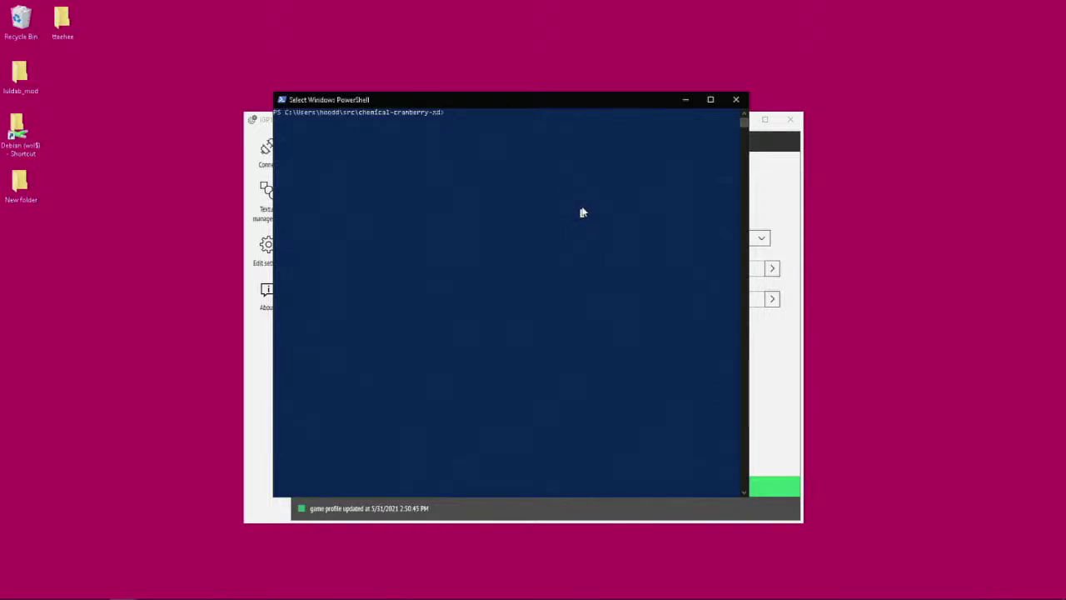
pyautogui.write('git pull origin')
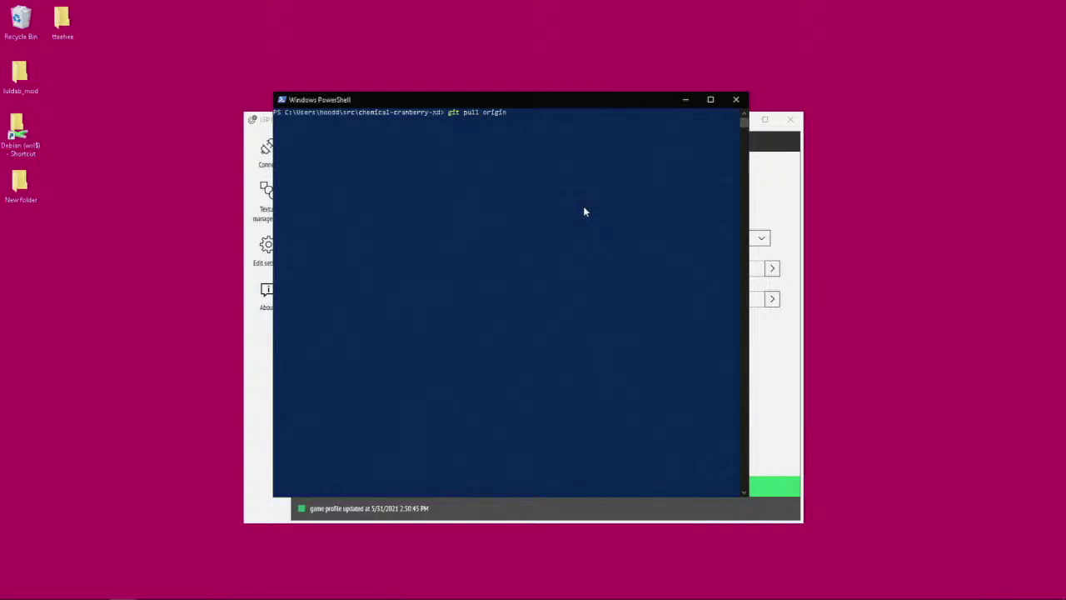
pyautogui.write(' master')
pyautogui.press('Return')
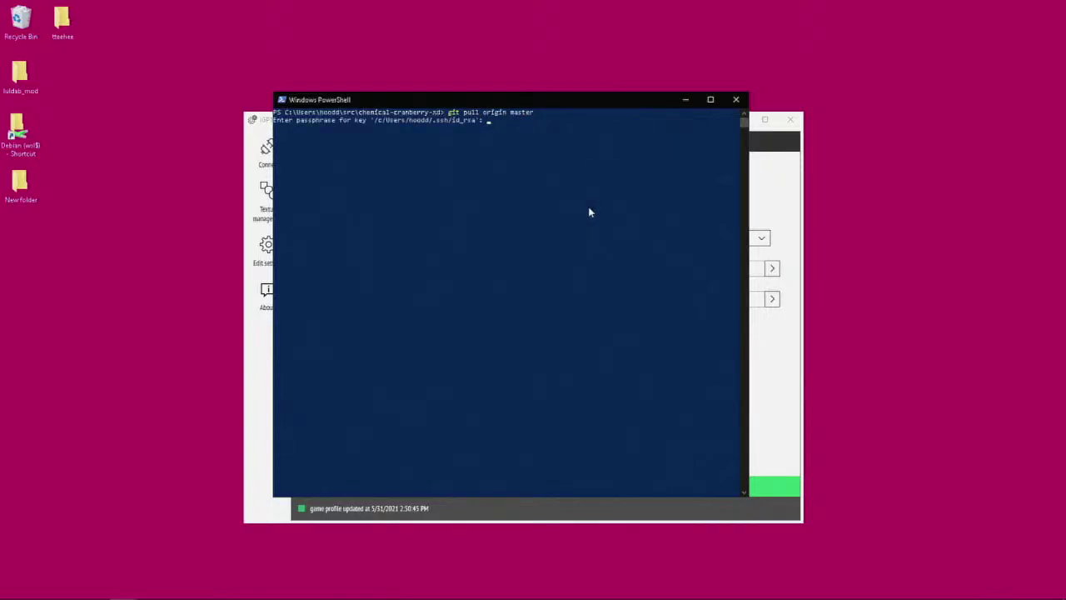
pyautogui.press('Return')
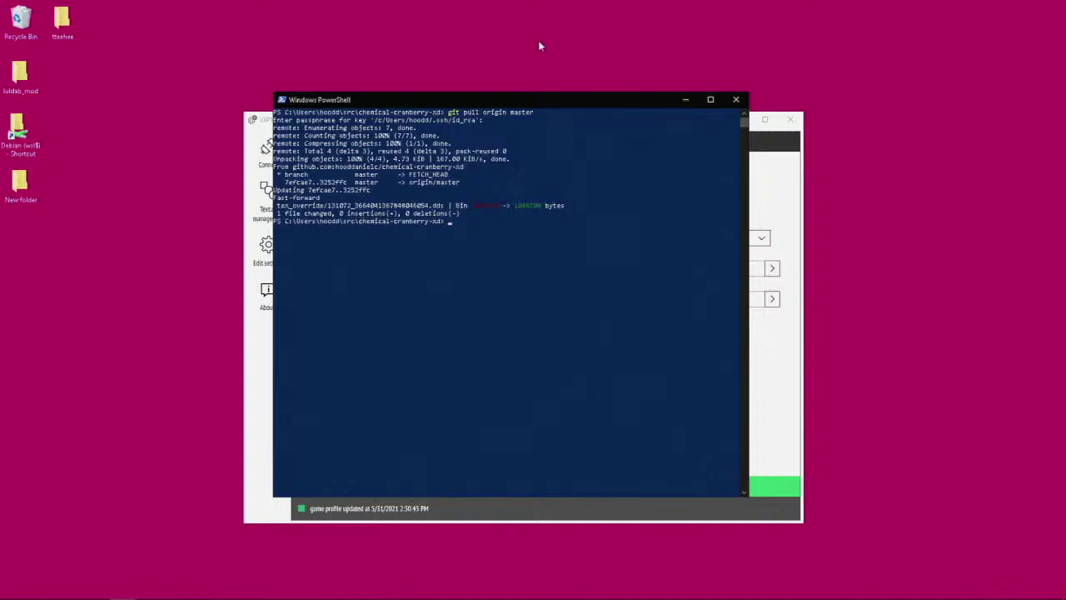
pyautogui.click(768, 346)
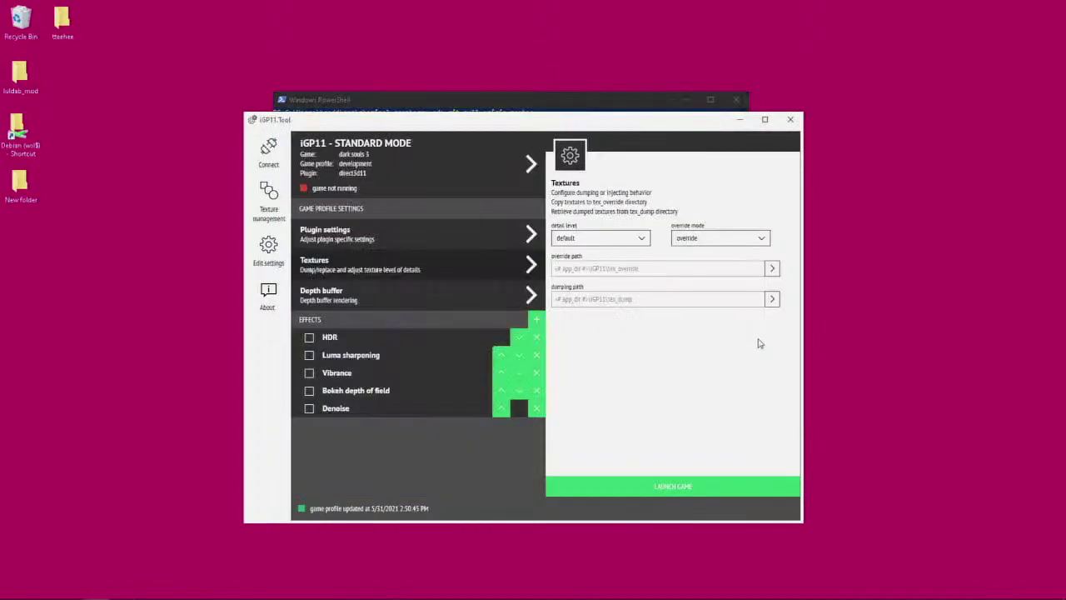
pyautogui.click(259, 213)
# - Set the texture source directory to src\chemical-cranberry-xd\tex_override in Texture management
pyautogui.click(450, 140)
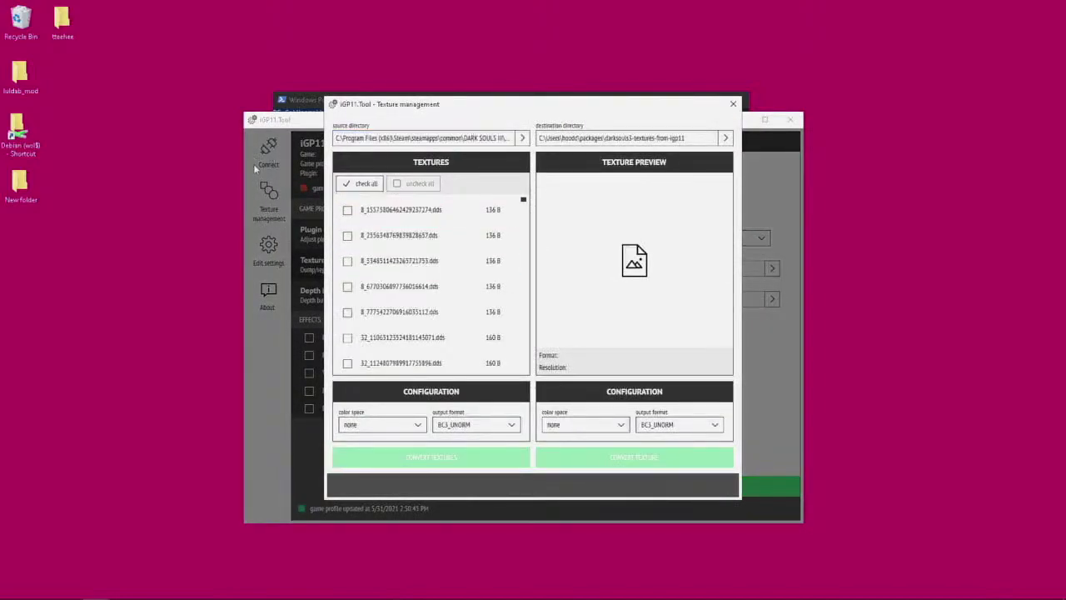
pyautogui.click(436, 140)
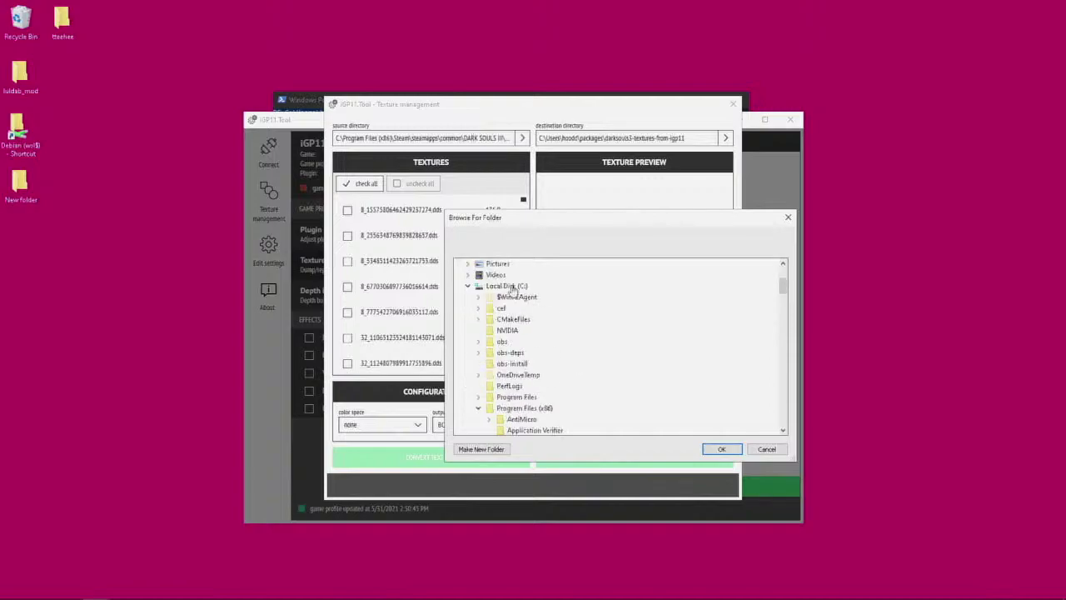
pyautogui.click(469, 286)
pyautogui.scroll(2, 467, 293)
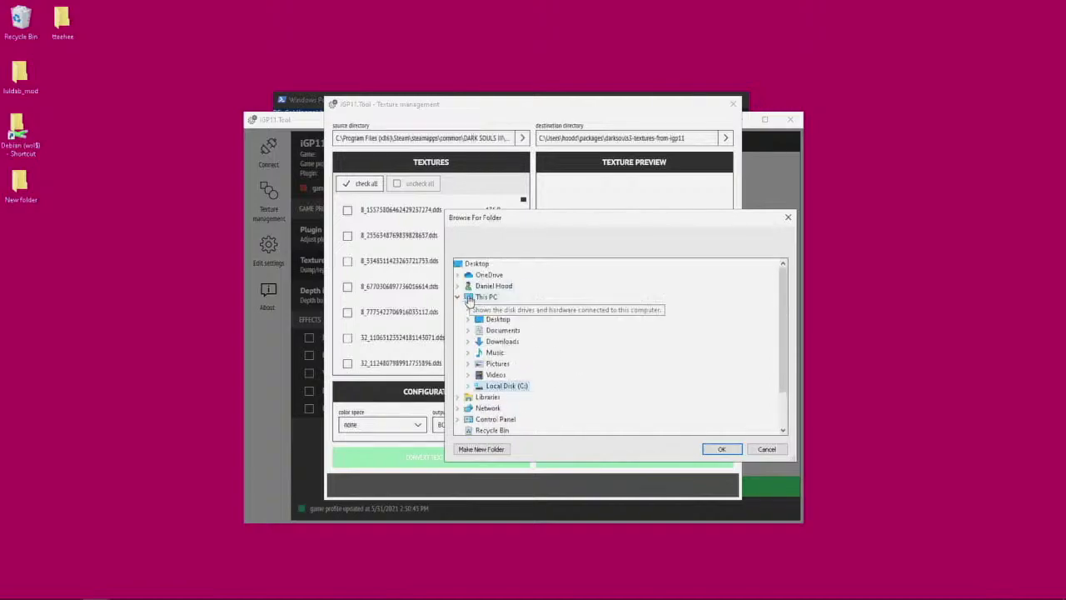
pyautogui.click(457, 294)
pyautogui.scroll(-10, 487, 341)
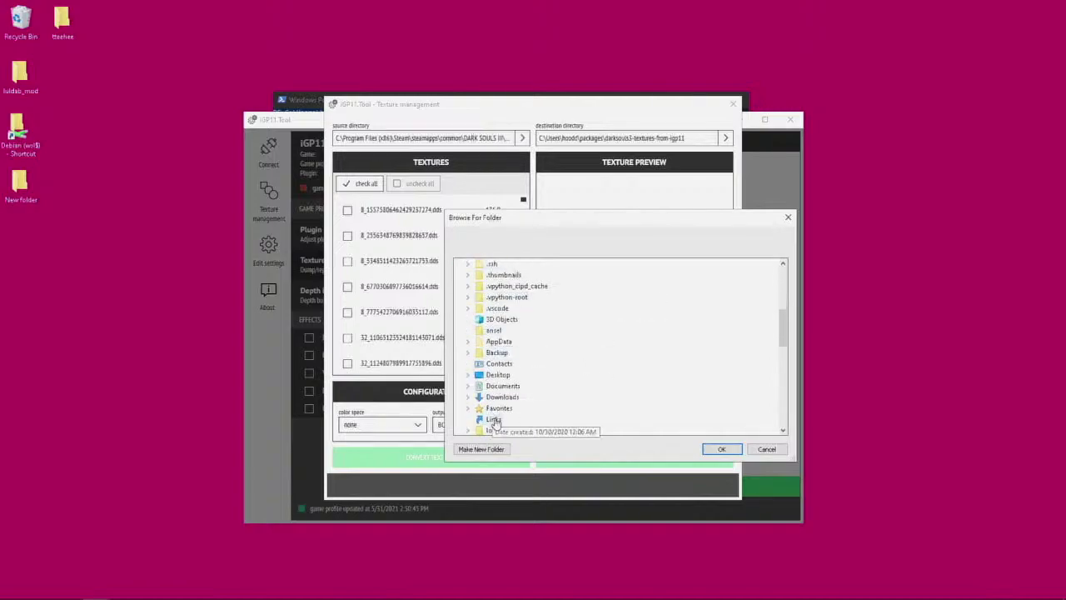
pyautogui.doubleClick(493, 354)
pyautogui.scroll(-5, 496, 341)
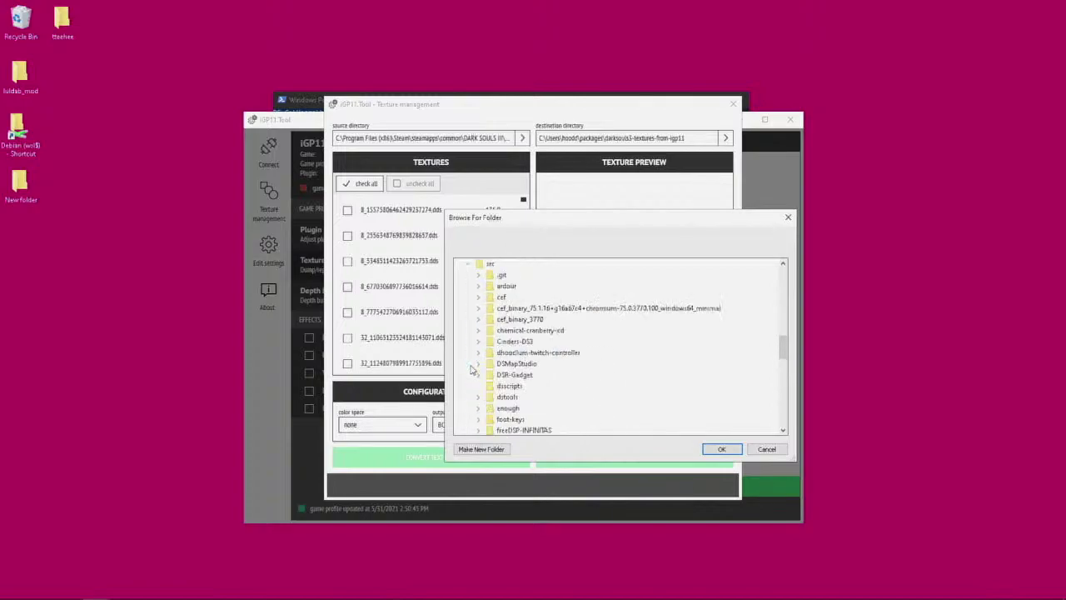
pyautogui.doubleClick(531, 297)
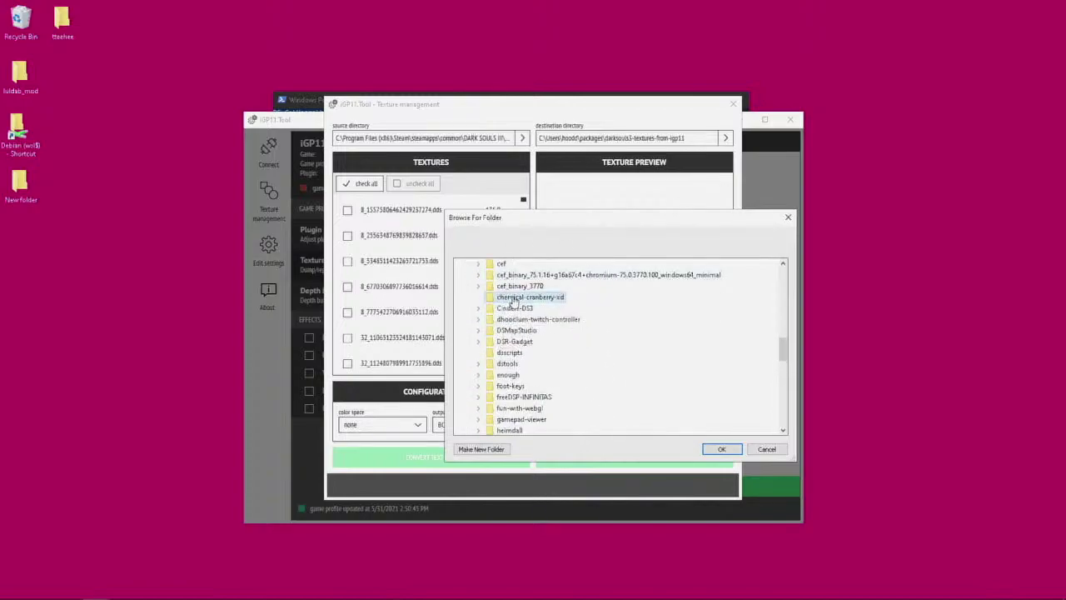
pyautogui.click(533, 331)
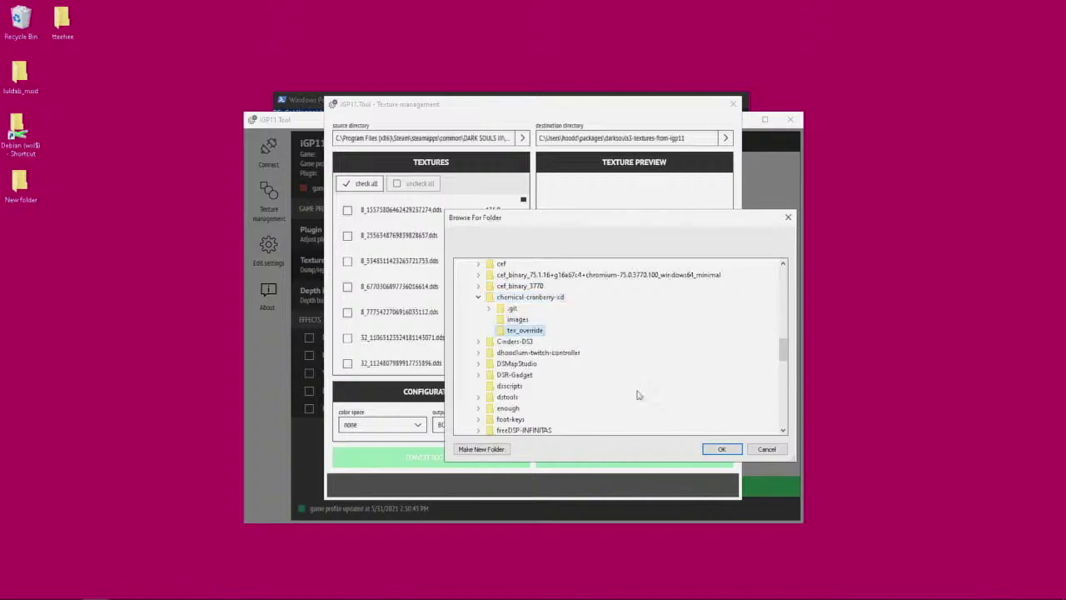
pyautogui.click(718, 448)
# - Preview the loaded textures, check the xD shield texture, and close Texture management
pyautogui.click(414, 261)
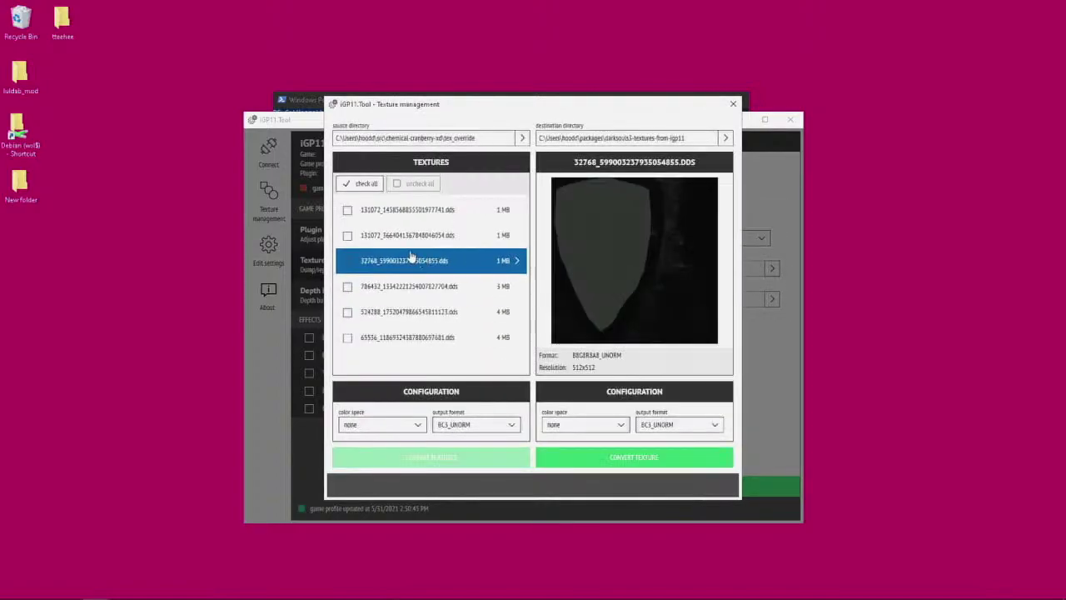
pyautogui.click(415, 288)
pyautogui.click(415, 337)
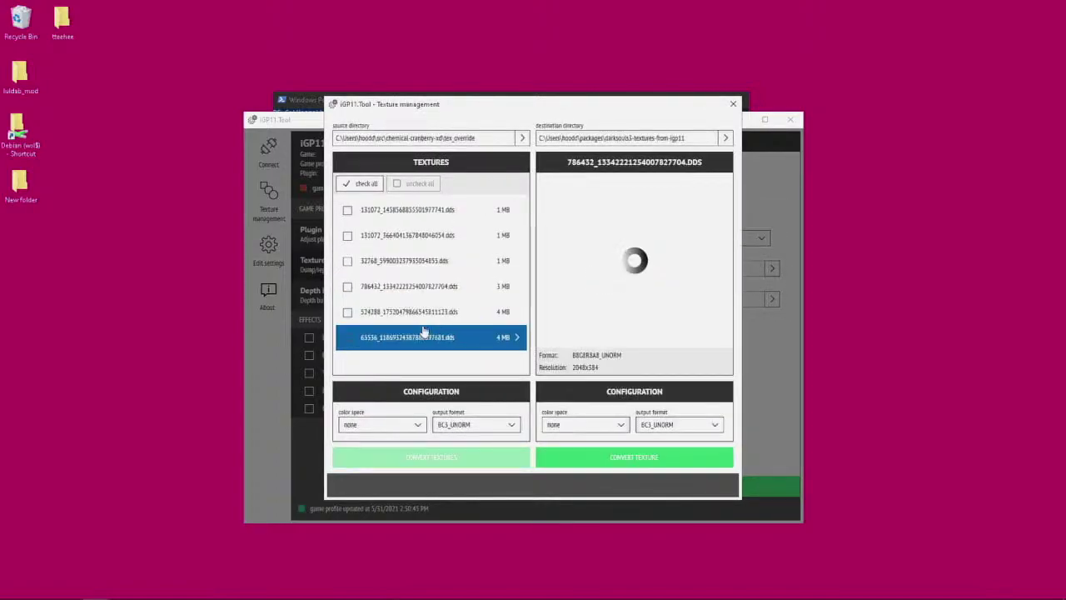
pyautogui.click(415, 311)
pyautogui.click(415, 260)
pyautogui.click(411, 235)
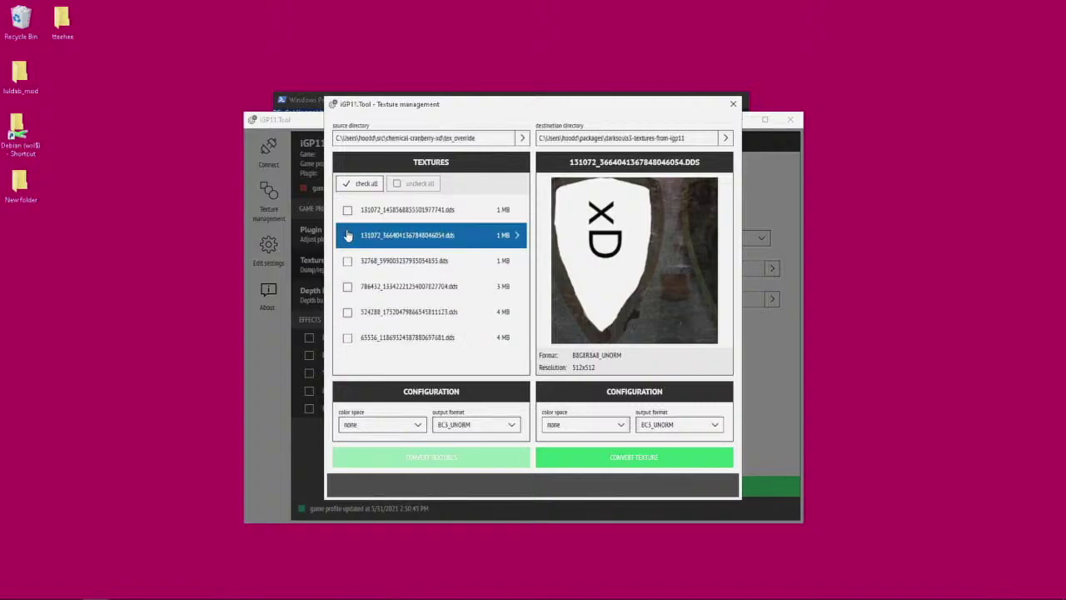
pyautogui.click(733, 103)
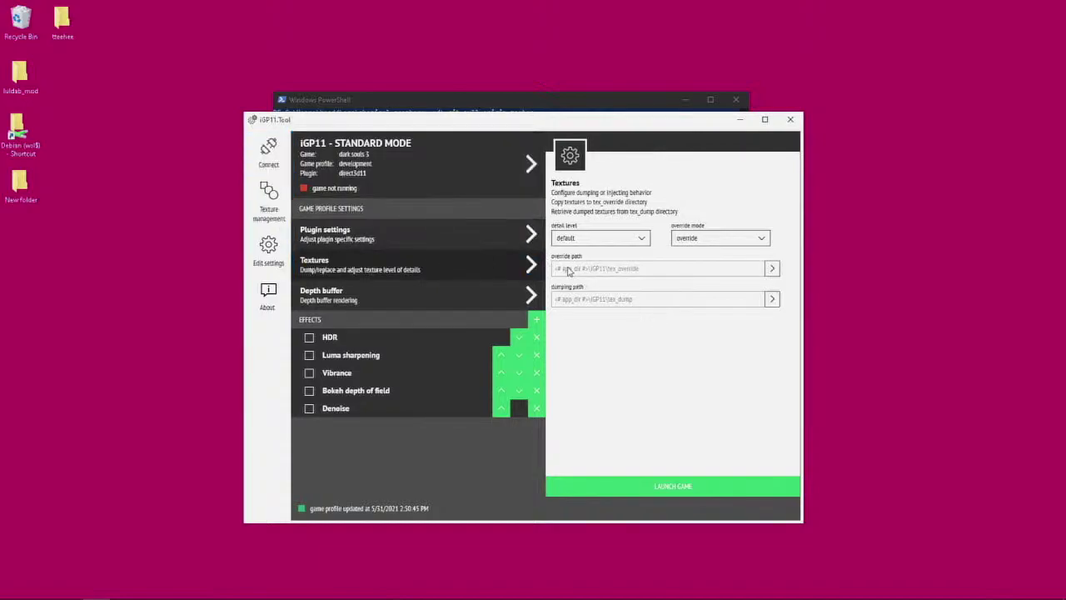
pyautogui.click(773, 268)
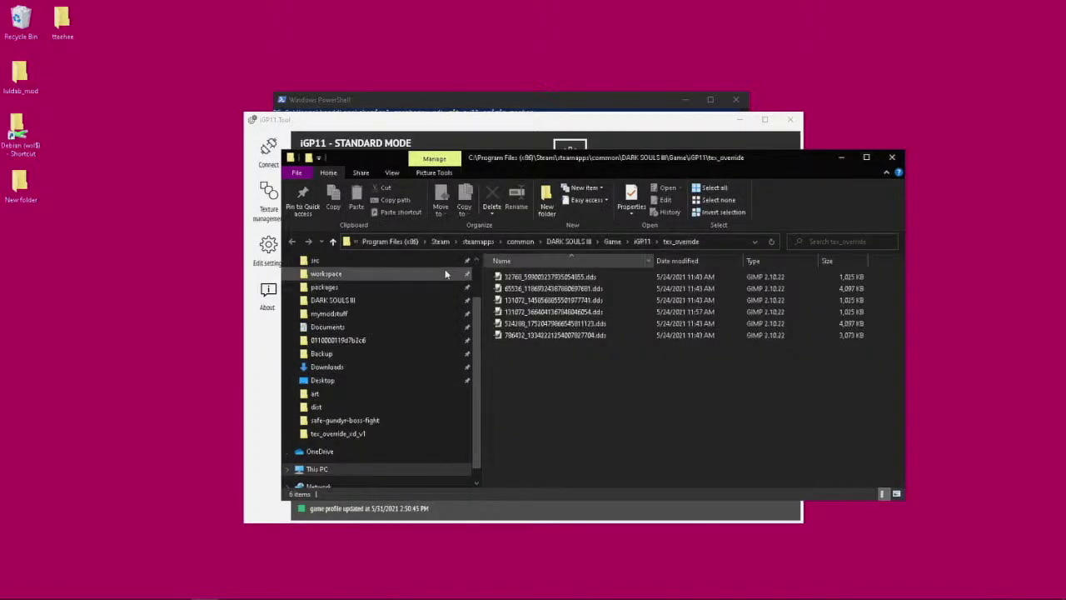
pyautogui.scroll(3, 405, 326)
pyautogui.click(390, 313)
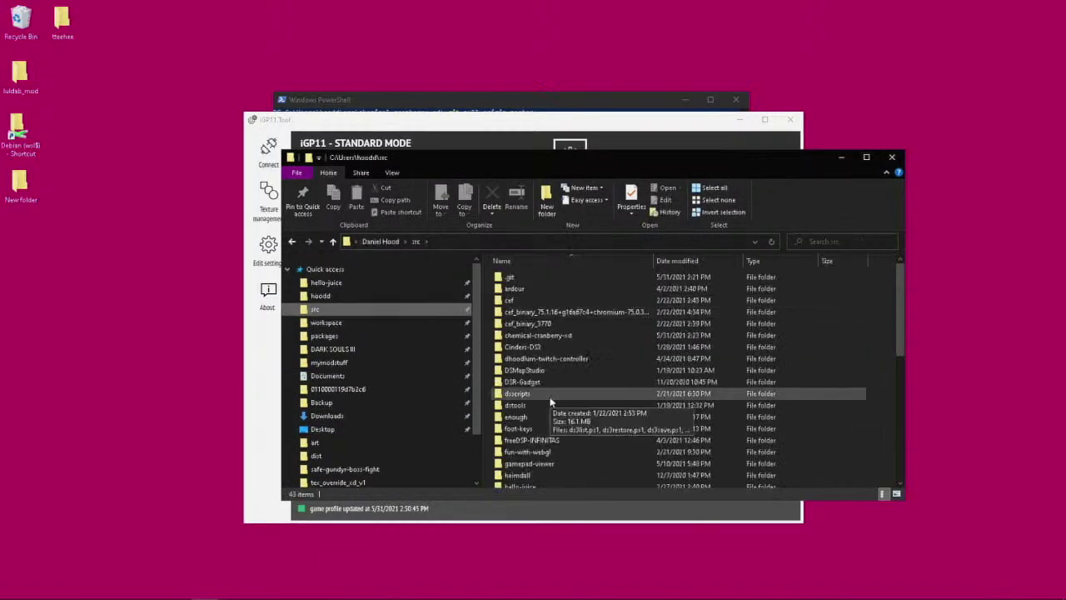
pyautogui.scroll(-7, 549, 391)
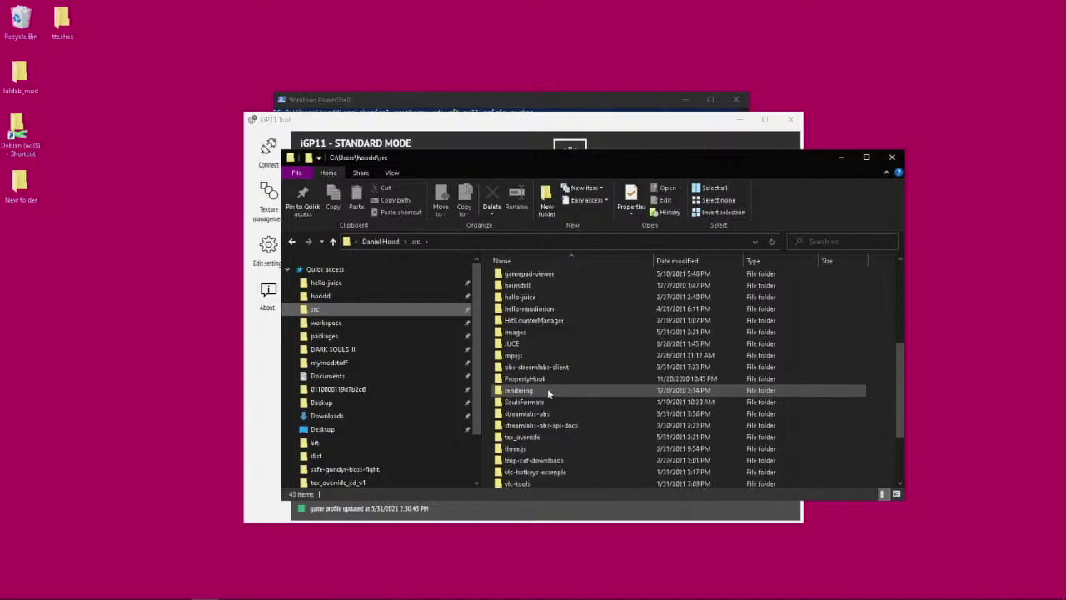
pyautogui.scroll(-2, 547, 387)
pyautogui.scroll(3, 536, 386)
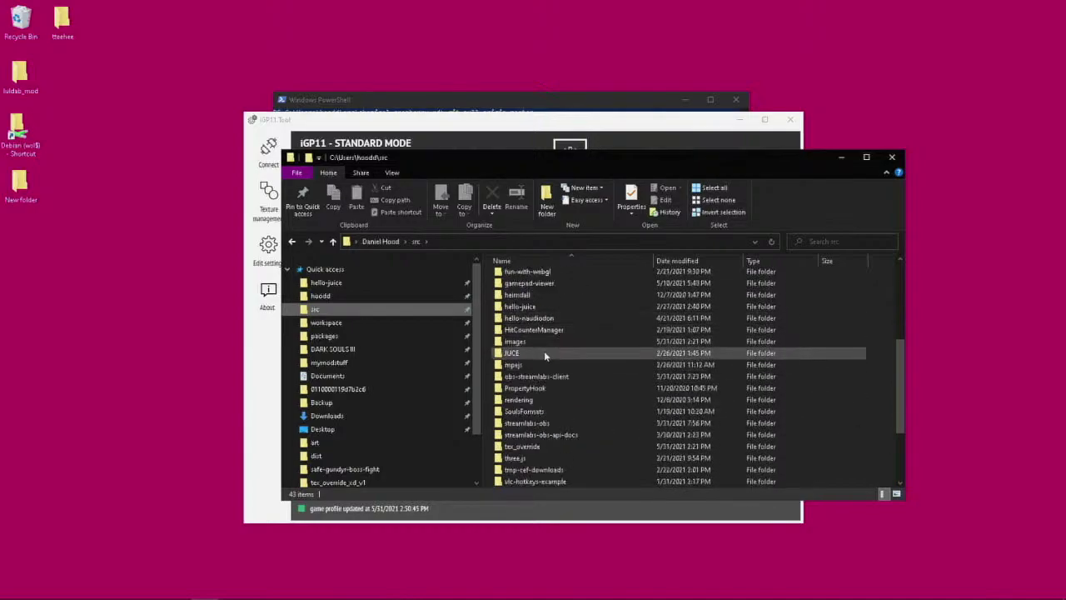
pyautogui.scroll(-2, 543, 349)
pyautogui.scroll(-2, 539, 336)
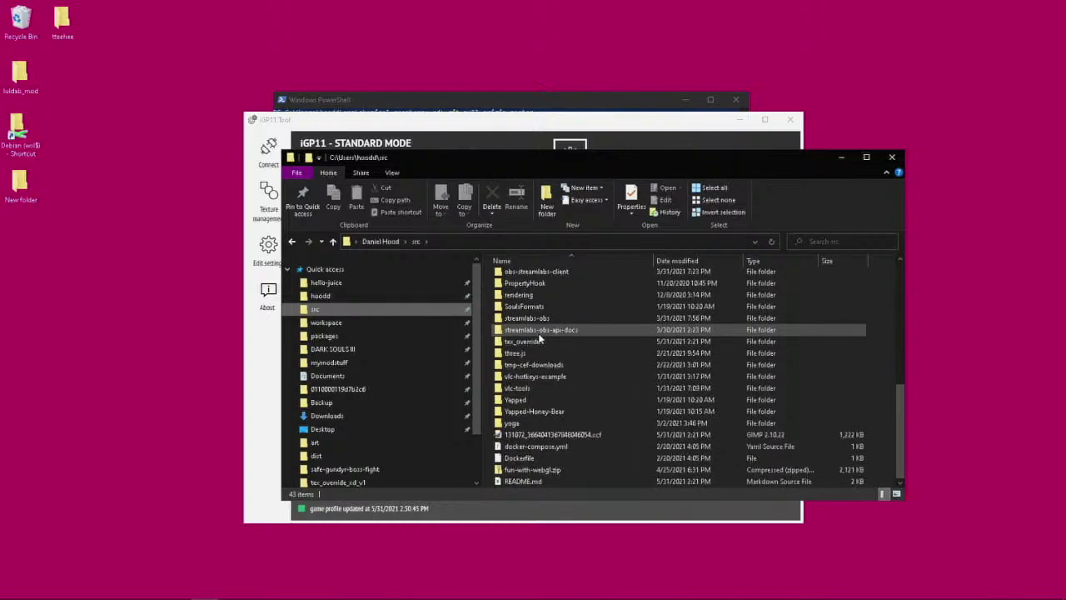
pyautogui.scroll(8, 540, 337)
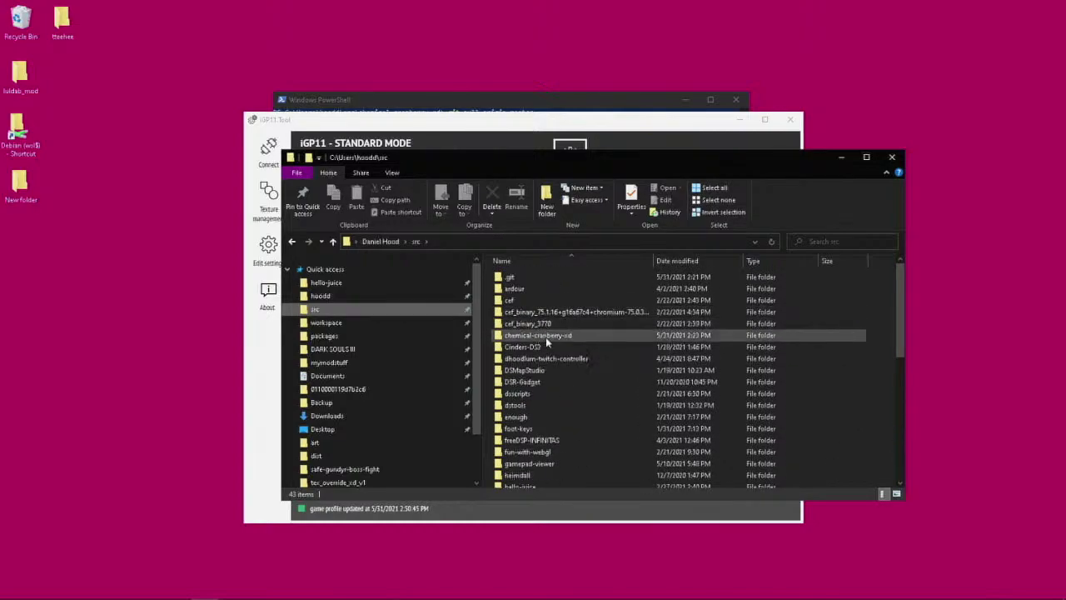
pyautogui.doubleClick(546, 336)
pyautogui.doubleClick(521, 300)
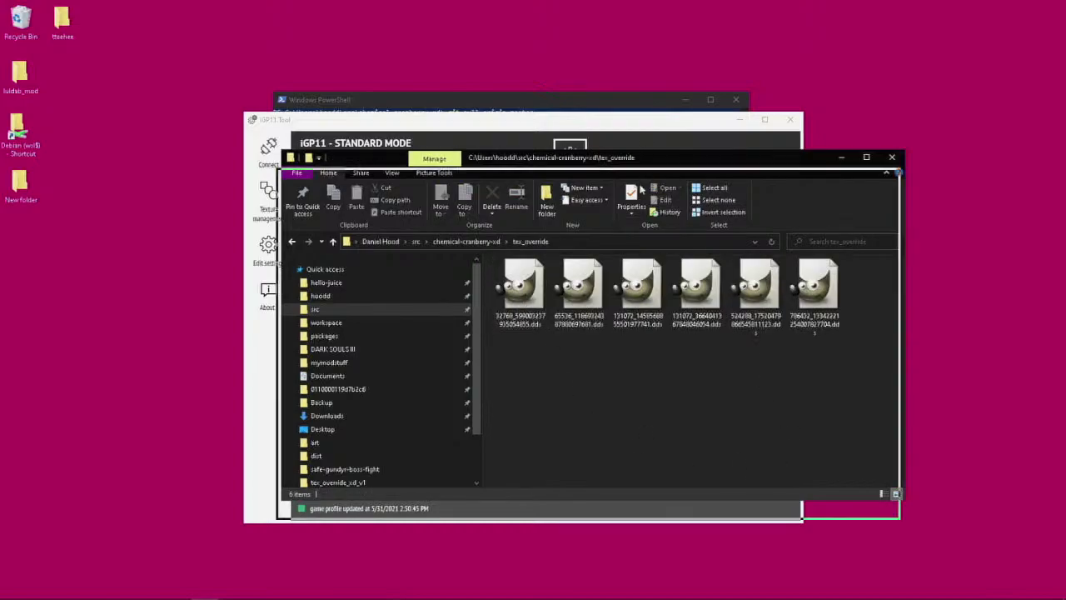
pyautogui.moveTo(633, 158); pyautogui.dragTo(597, 332)
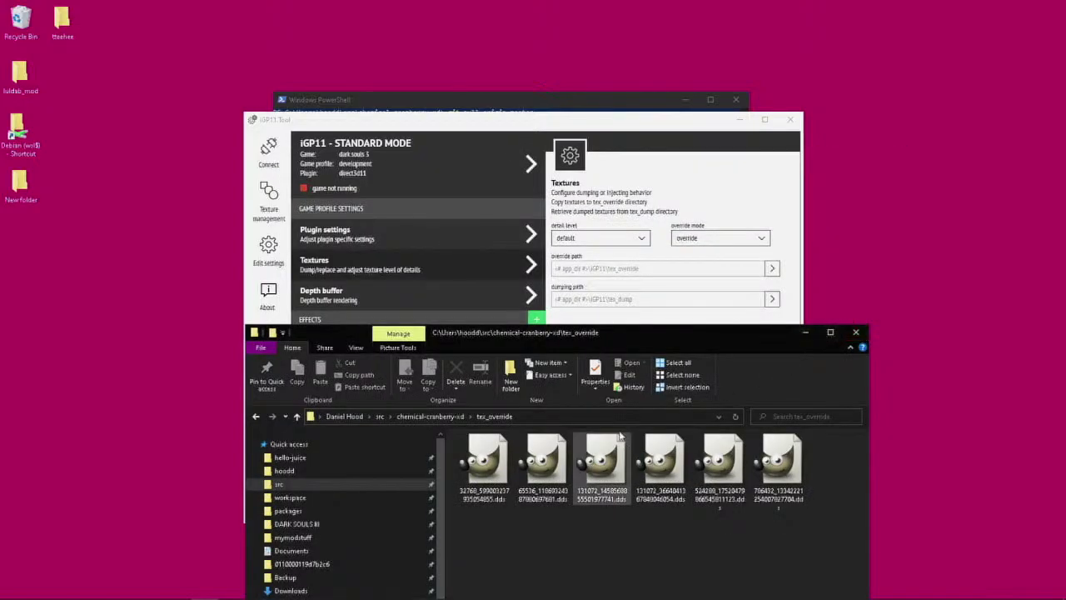
pyautogui.hotkey('alt', 'd')
pyautogui.click(867, 334)
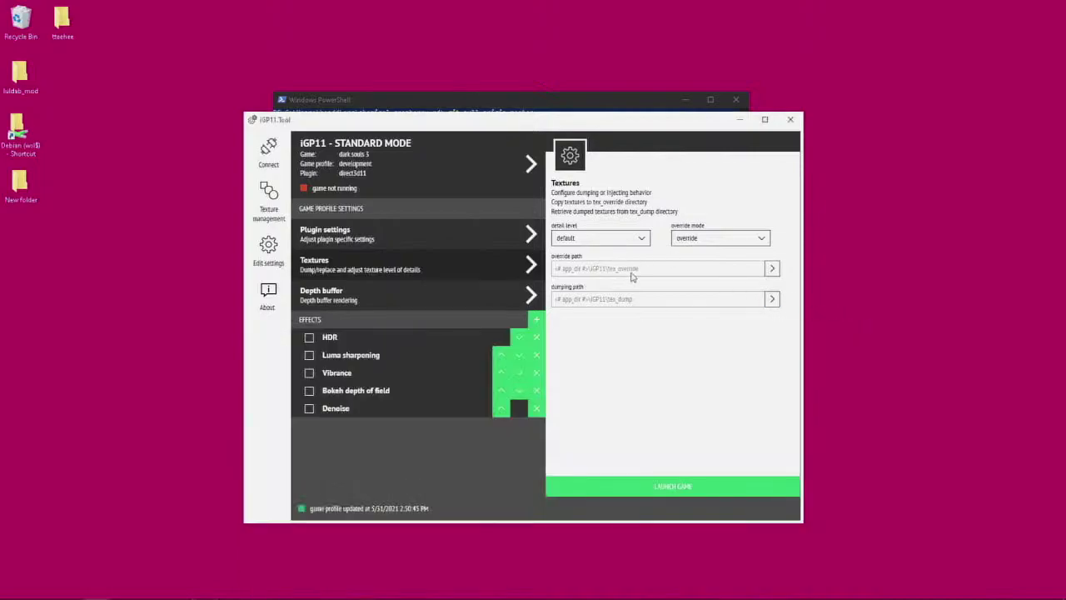
pyautogui.click(772, 268)
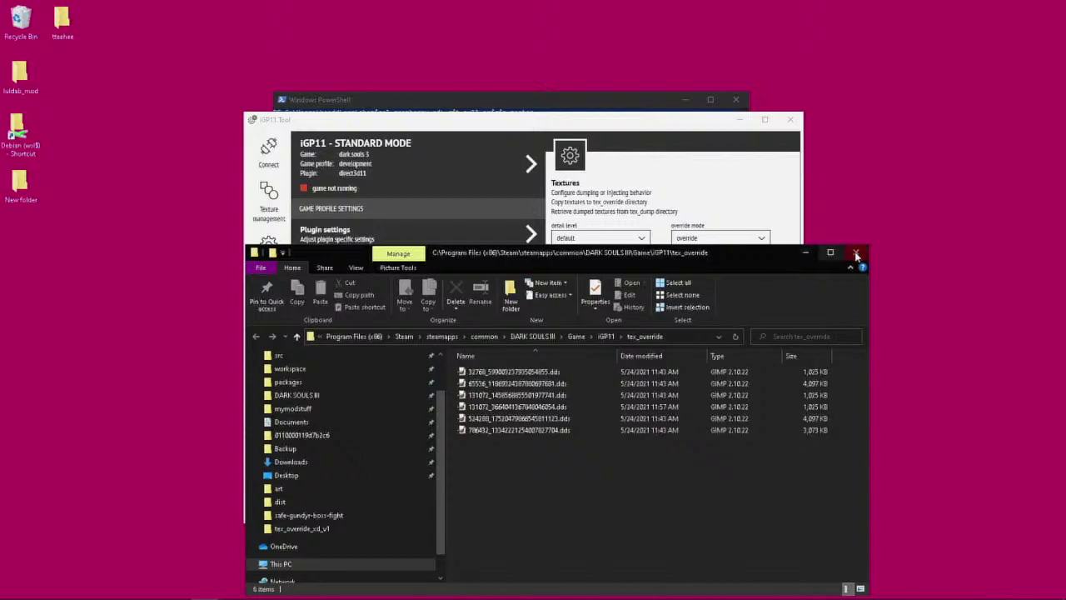
pyautogui.click(858, 246)
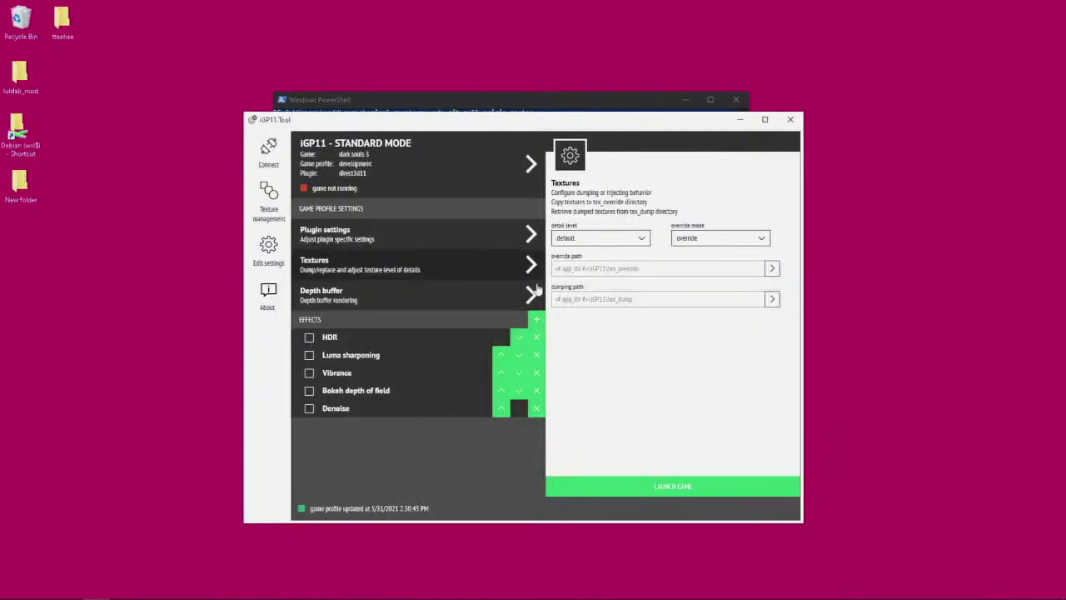
pyautogui.moveTo(508, 126); pyautogui.dragTo(499, 152)
# - Open the repository folder with explorer.exe . and enter its tex_override folder
pyautogui.click(498, 112)
pyautogui.click(512, 200)
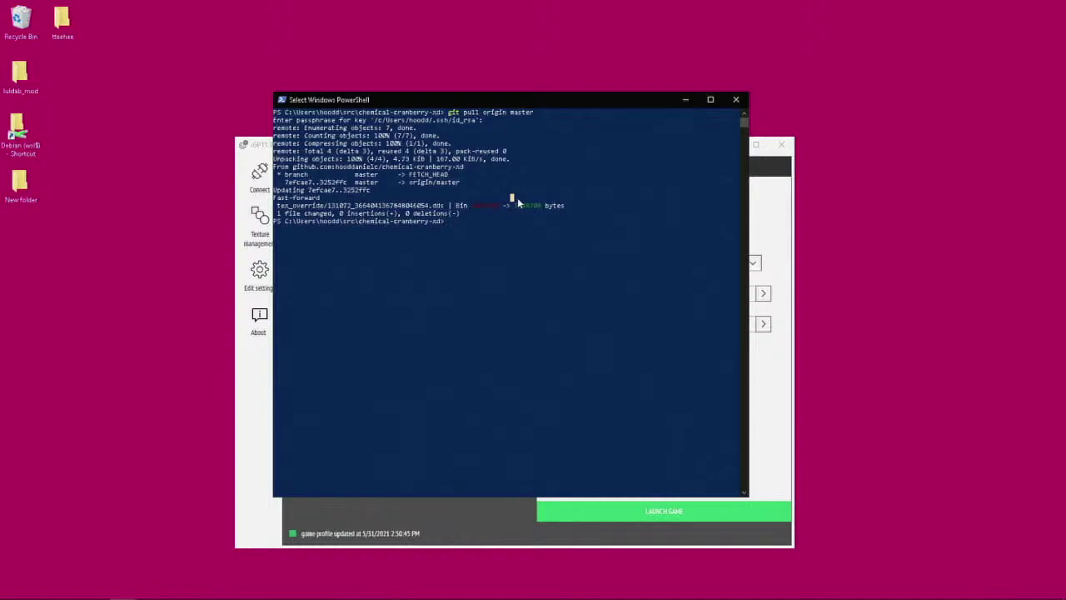
pyautogui.write('explorer.exe .')
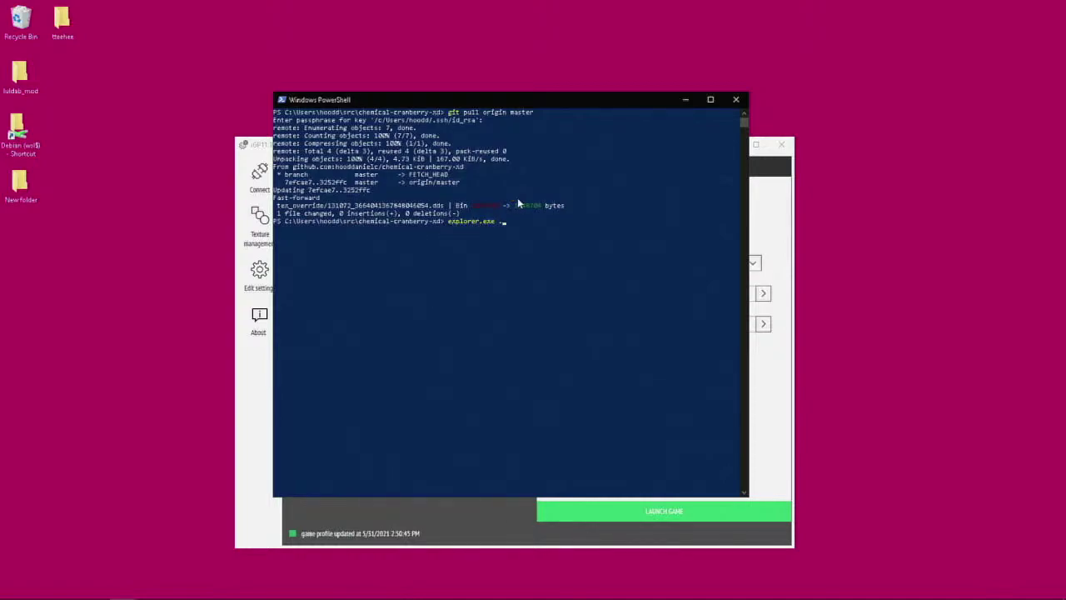
pyautogui.press('Return')
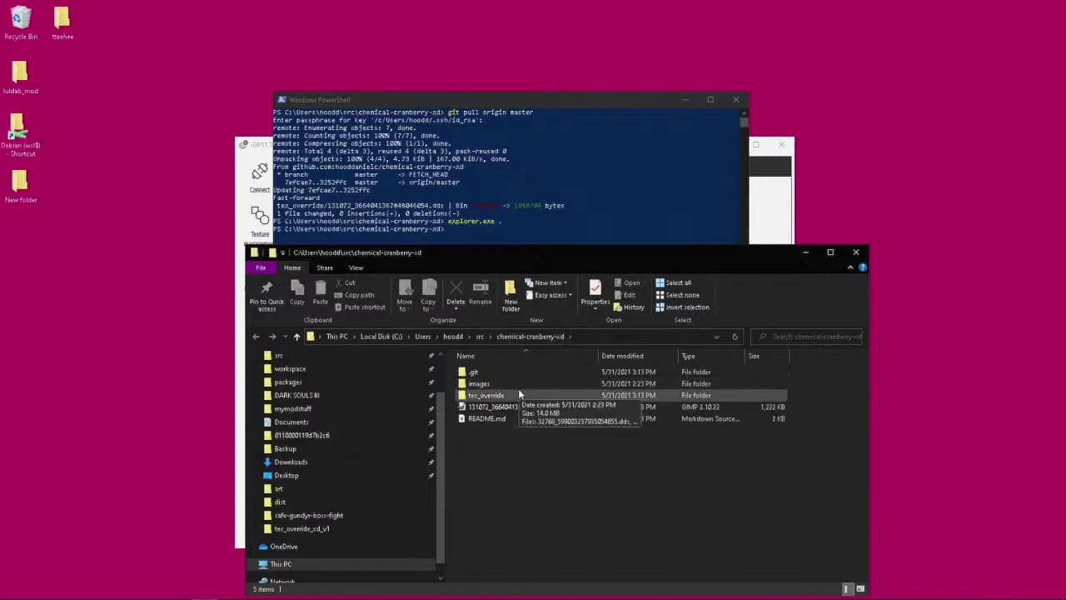
pyautogui.doubleClick(521, 396)
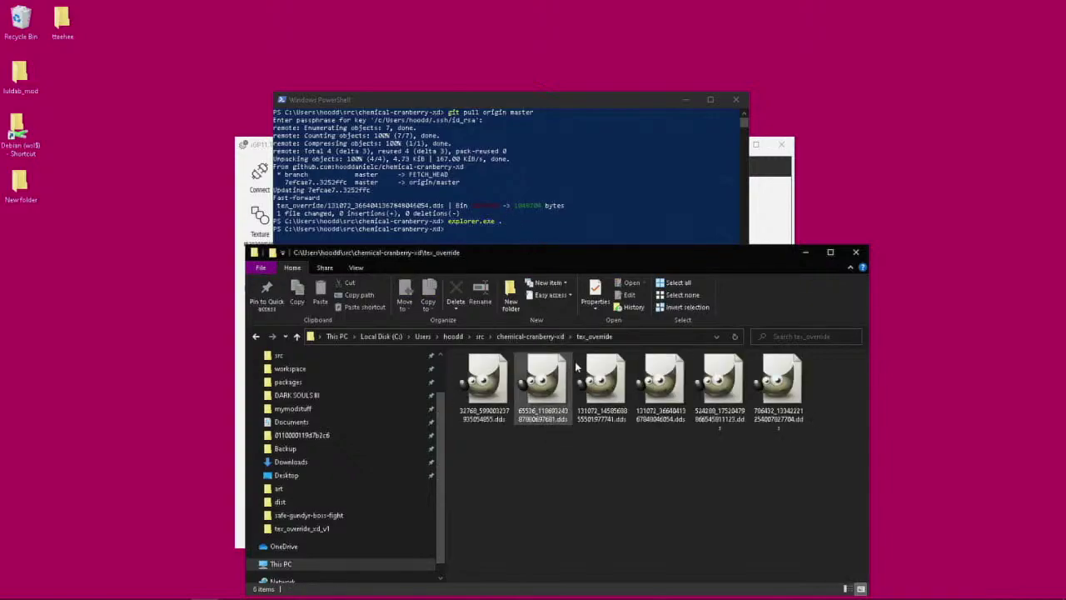
pyautogui.hotkey('alt', 'Up')
pyautogui.rightClick(500, 401)
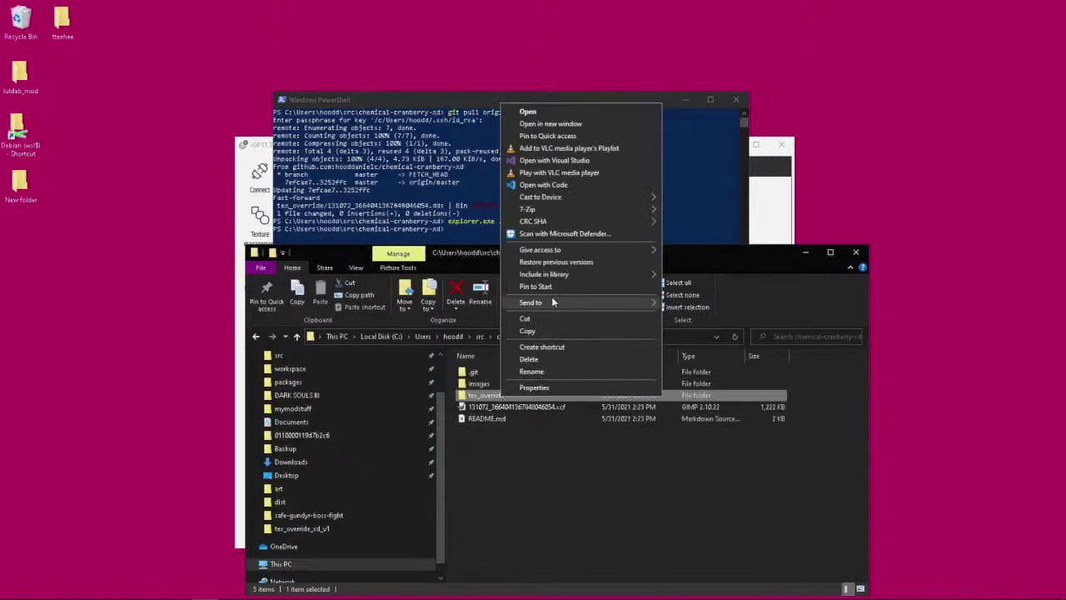
pyautogui.click(506, 403)
pyautogui.doubleClick(505, 399)
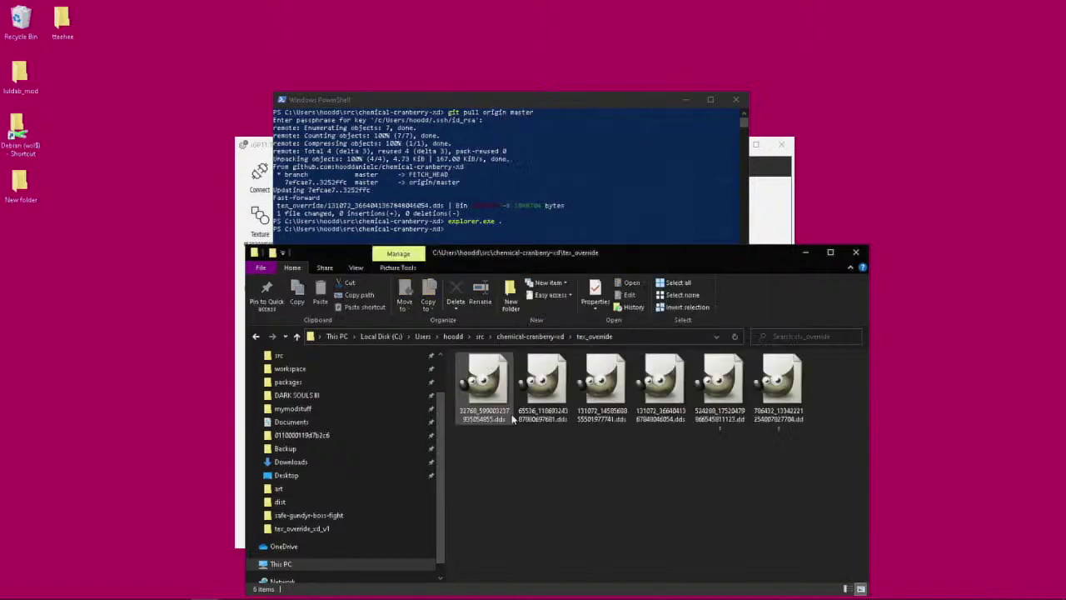
# - Copy all six .dds textures and navigate to DARK SOULS III\Game\iGP11\tex_override
pyautogui.moveTo(824, 485); pyautogui.dragTo(458, 357)
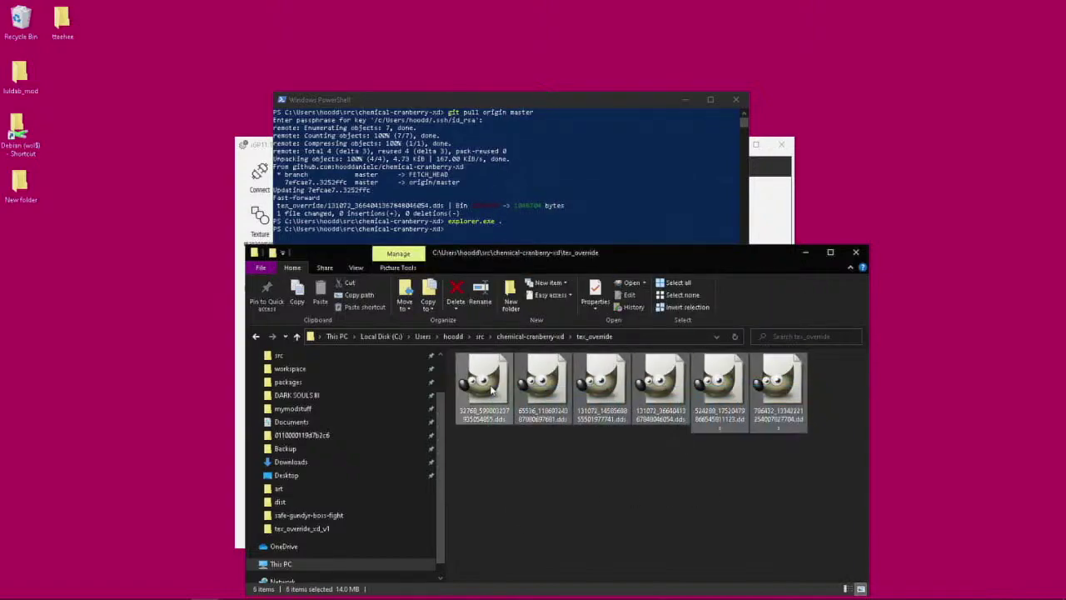
pyautogui.rightClick(491, 388)
pyautogui.click(552, 519)
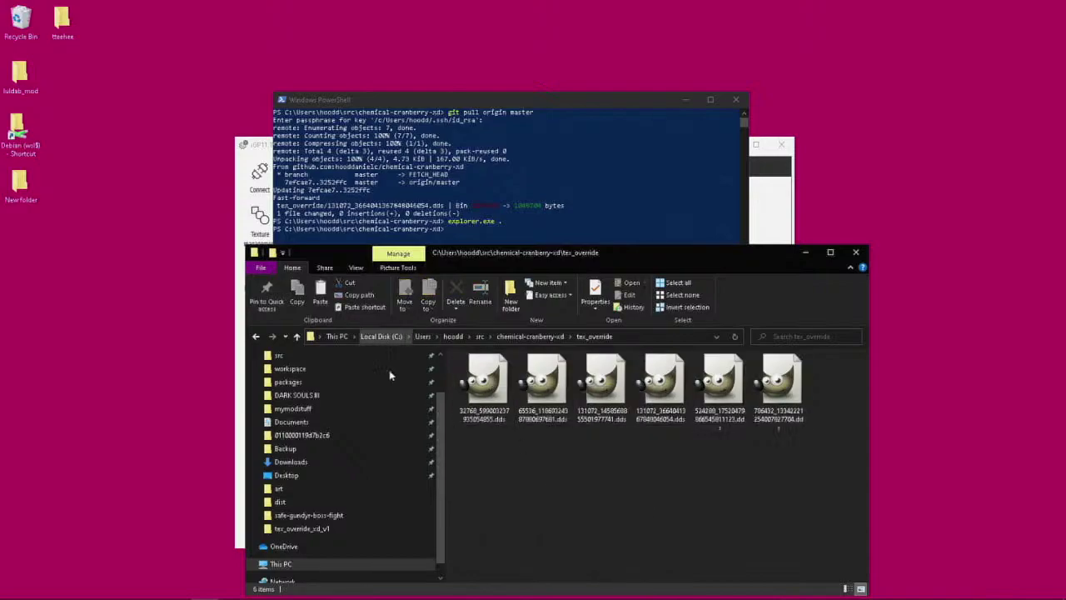
pyautogui.click(333, 395)
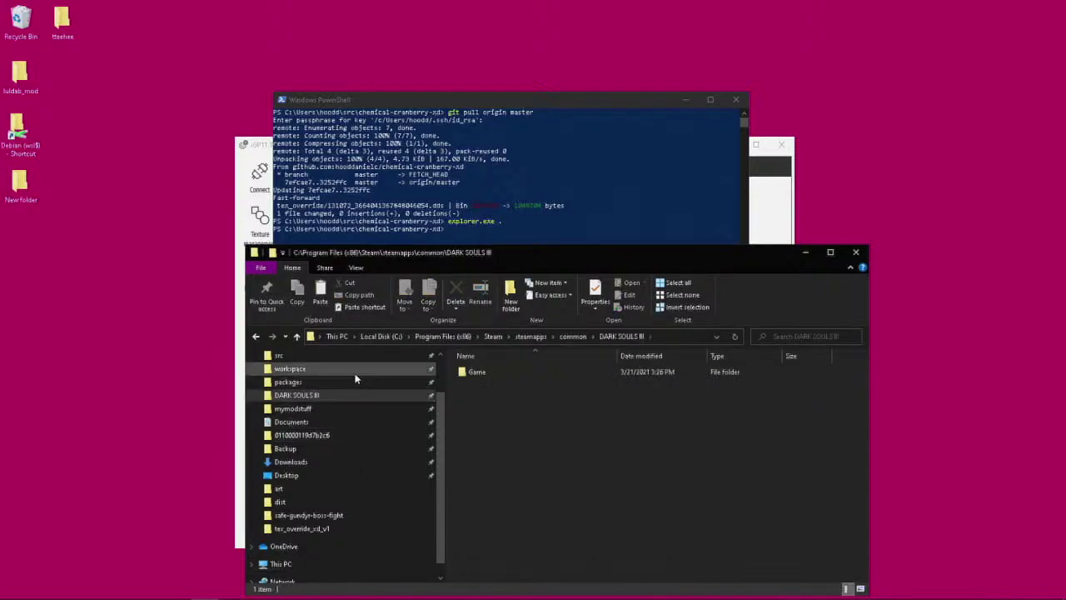
pyautogui.scroll(2, 333, 371)
pyautogui.doubleClick(492, 373)
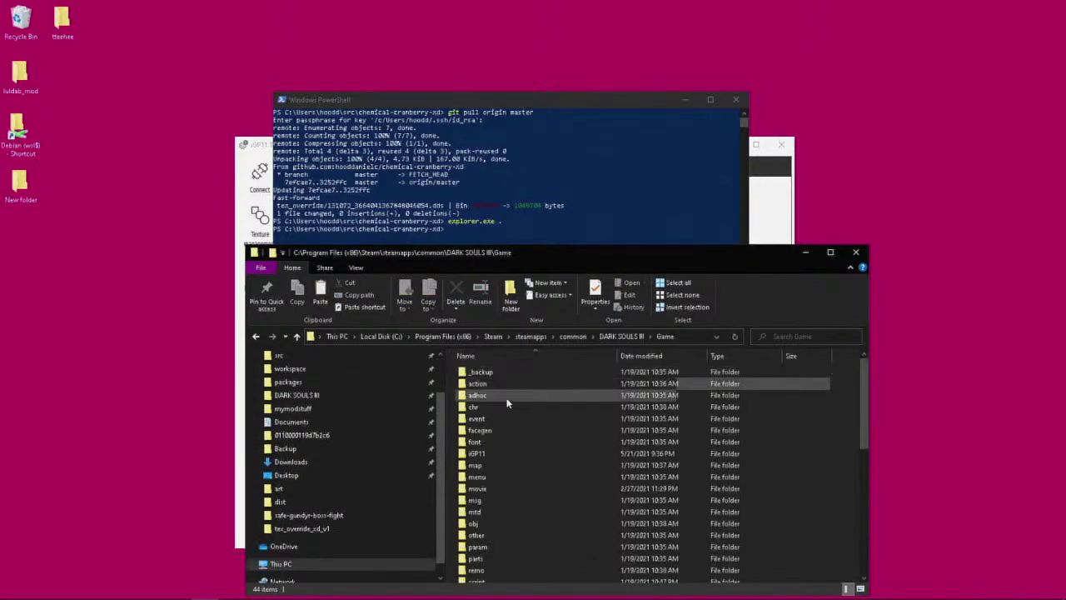
pyautogui.scroll(-3, 505, 429)
pyautogui.doubleClick(500, 389)
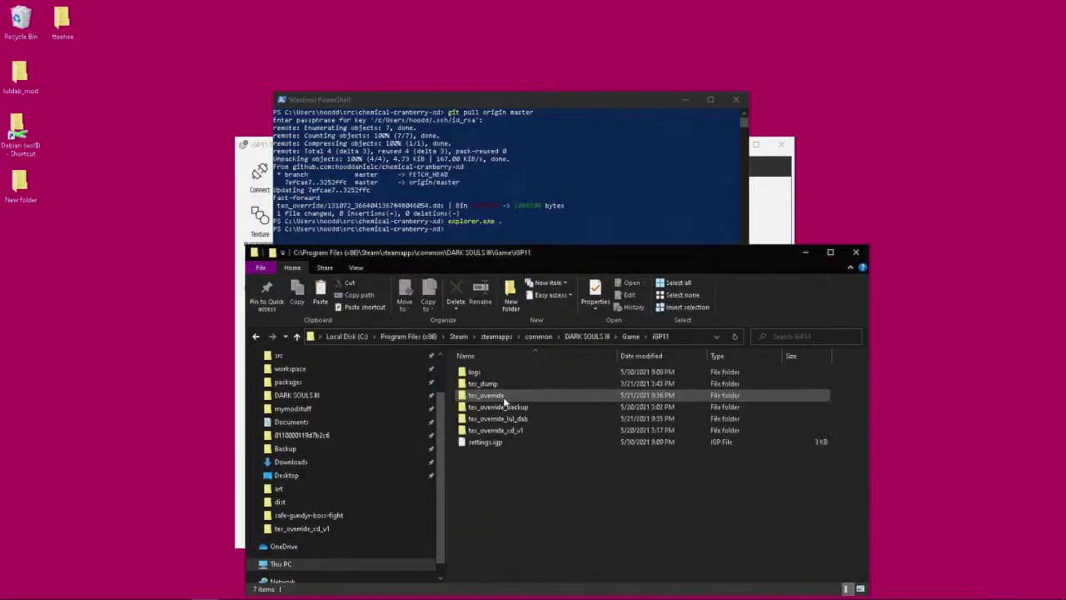
pyautogui.doubleClick(519, 394)
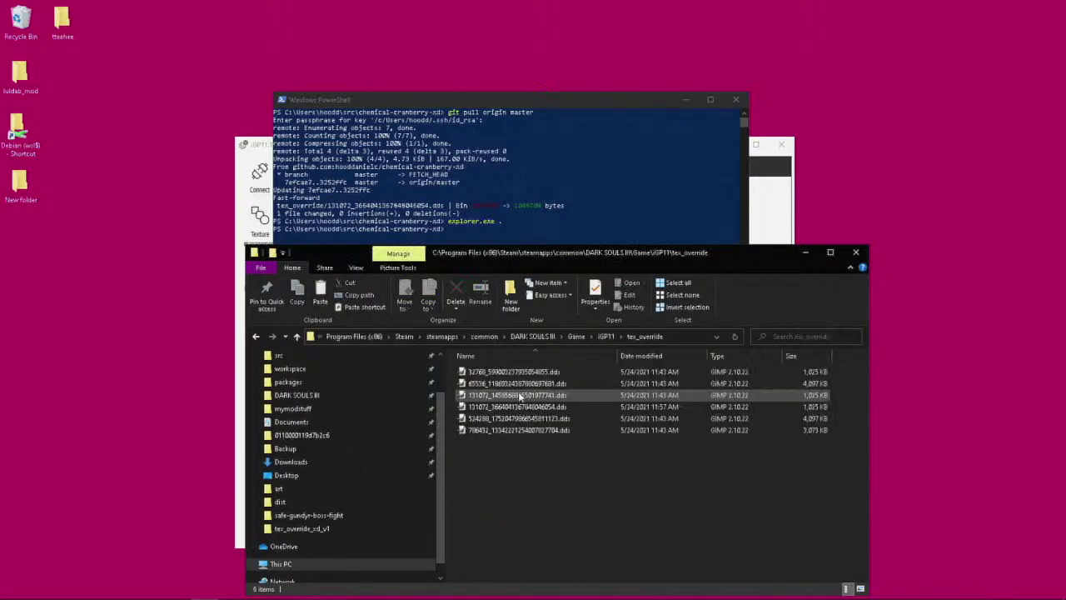
# - Paste the textures, replacing the existing files, and close File Explorer
pyautogui.rightClick(566, 498)
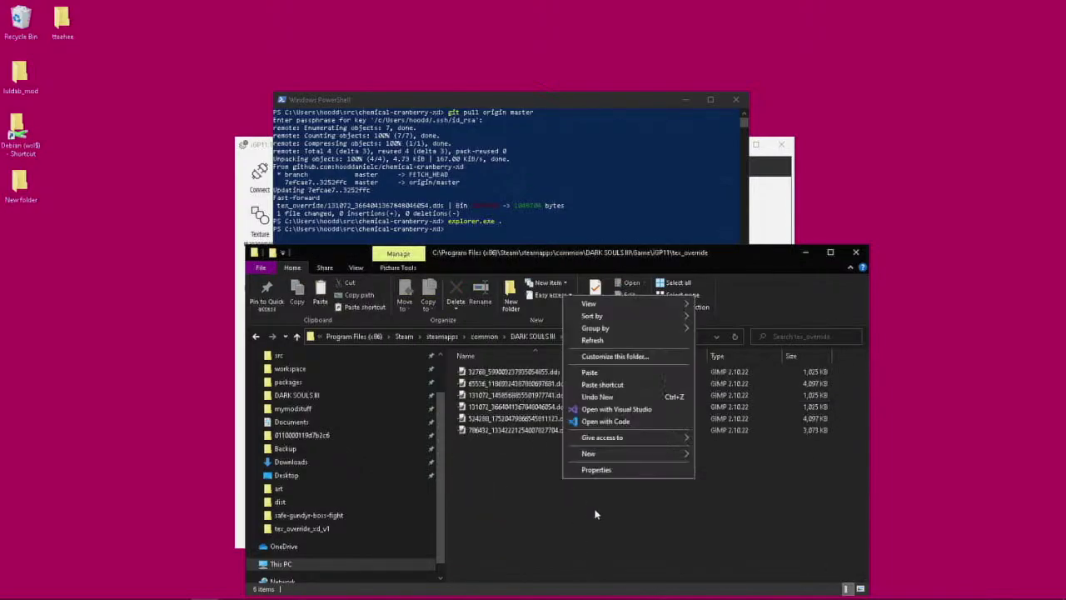
pyautogui.click(675, 372)
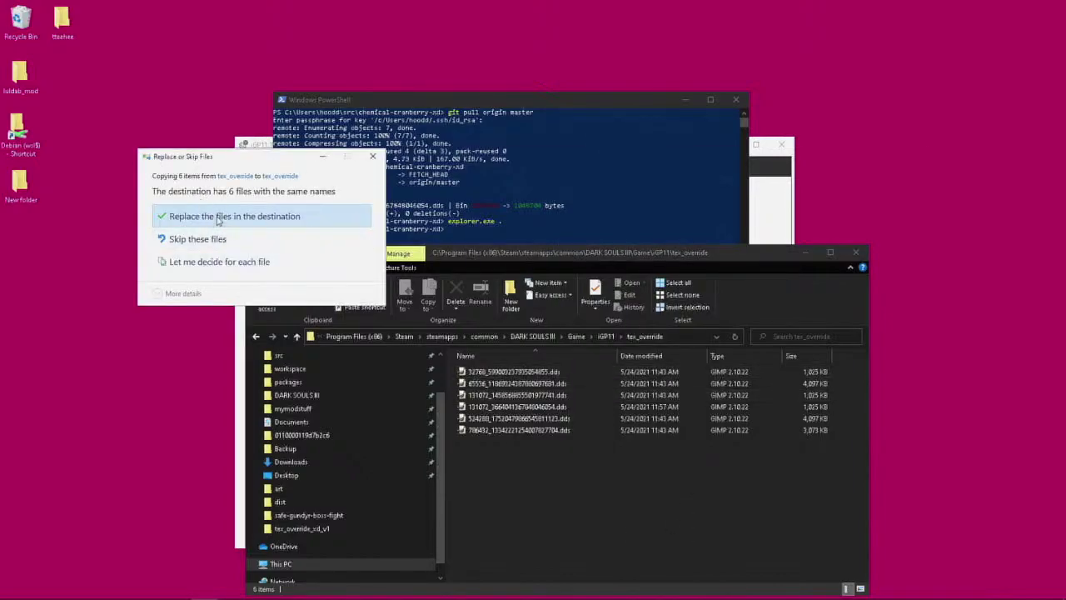
pyautogui.click(216, 217)
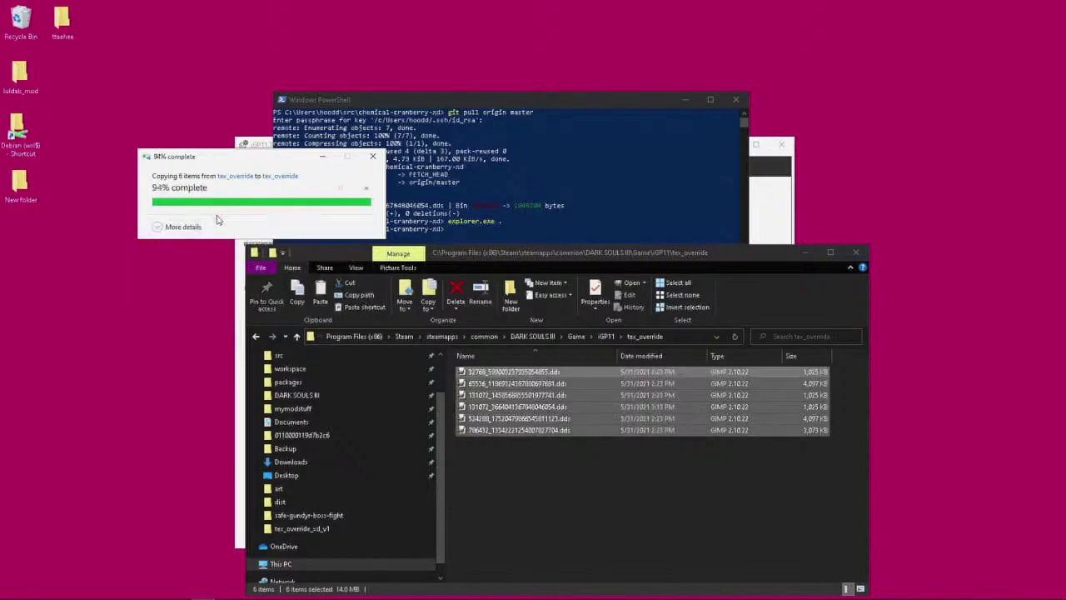
pyautogui.click(570, 474)
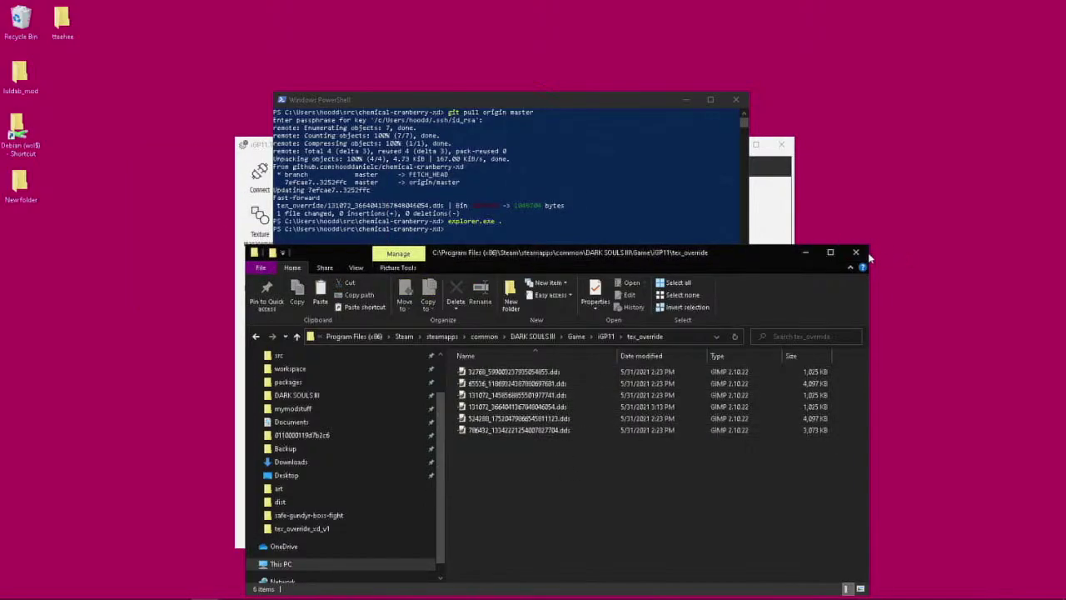
pyautogui.click(856, 251)
pyautogui.click(734, 196)
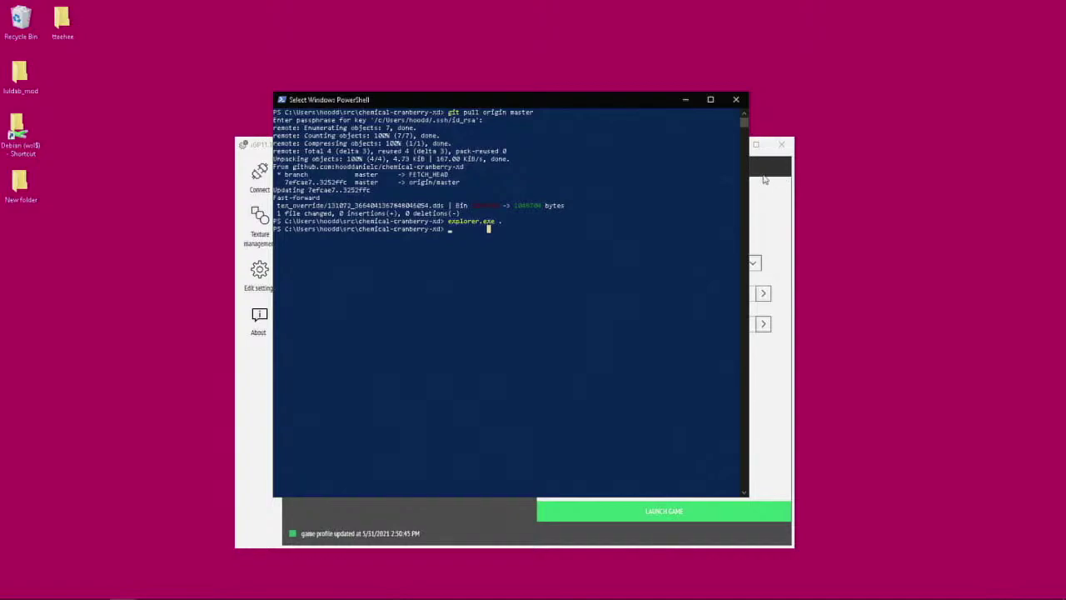
# - With the texture override mode confirmed as 'override', launch Dark Souls 3 from iGP11 Tool
pyautogui.click(684, 99)
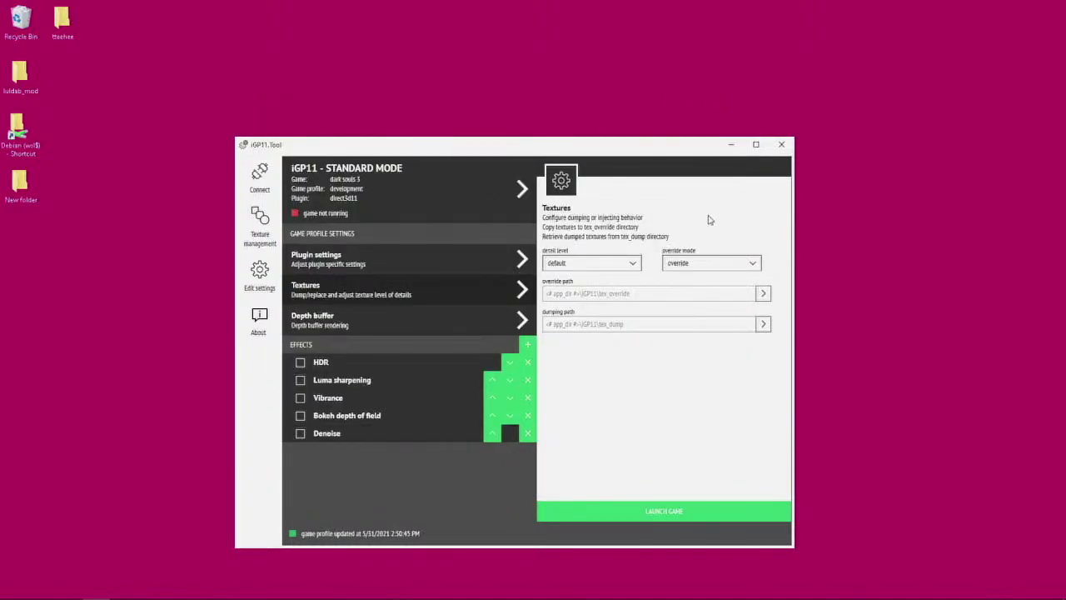
pyautogui.click(688, 263)
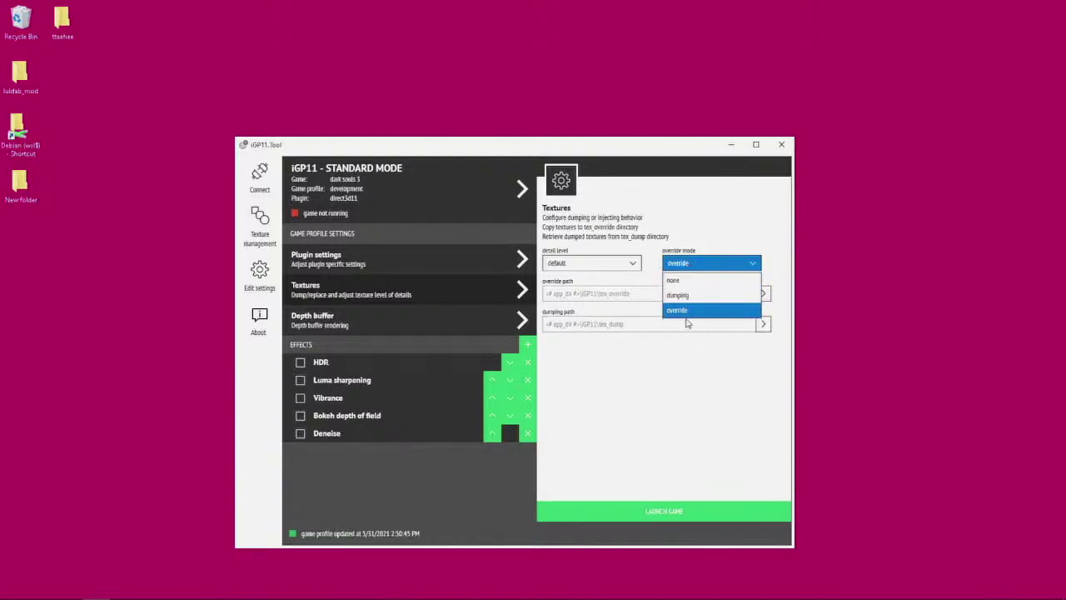
pyautogui.click(691, 311)
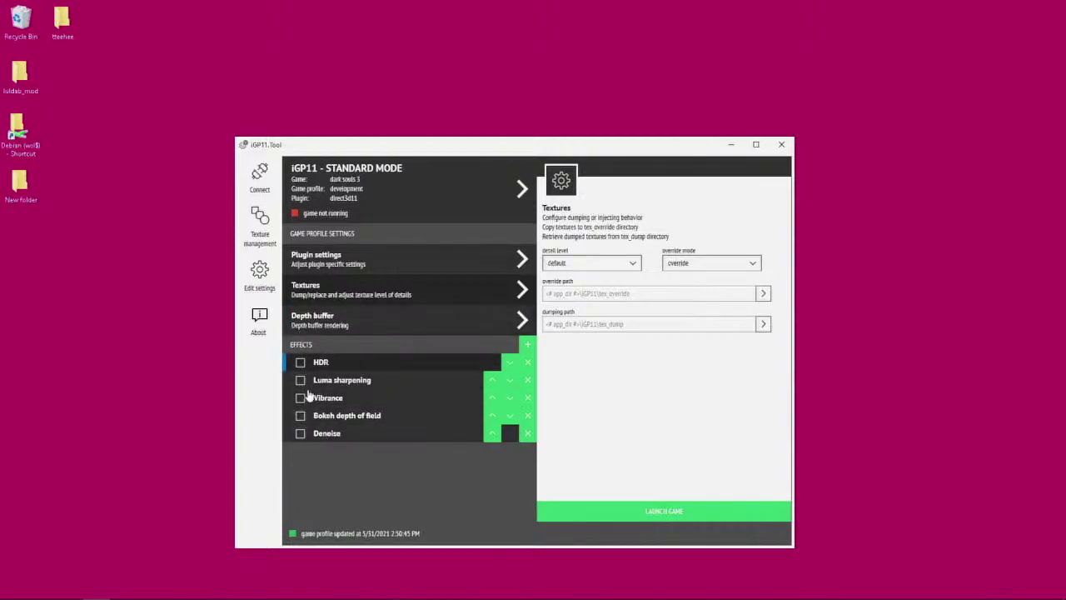
pyautogui.press('Tab')
pyautogui.click(673, 354)
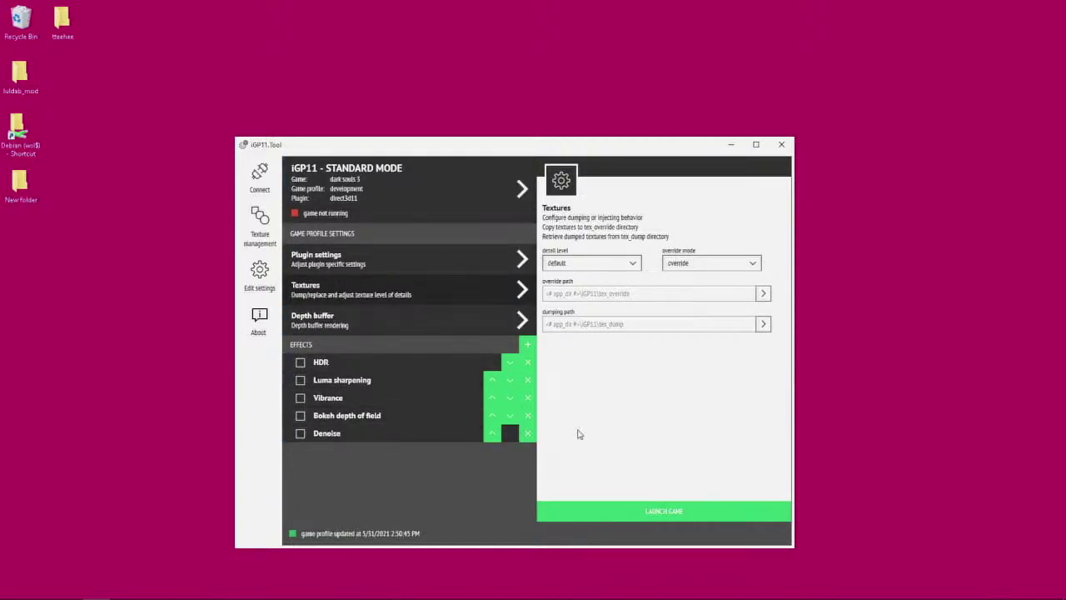
pyautogui.click(635, 517)
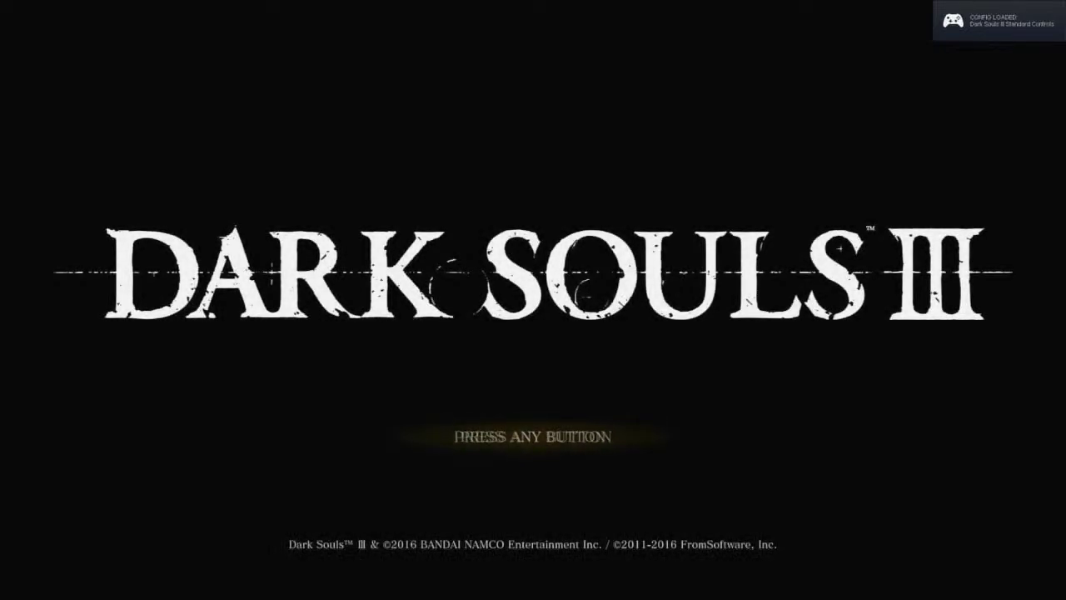
# - Press Enter at the 'Press any button' title screen so the game checks save data
pyautogui.press('Return')
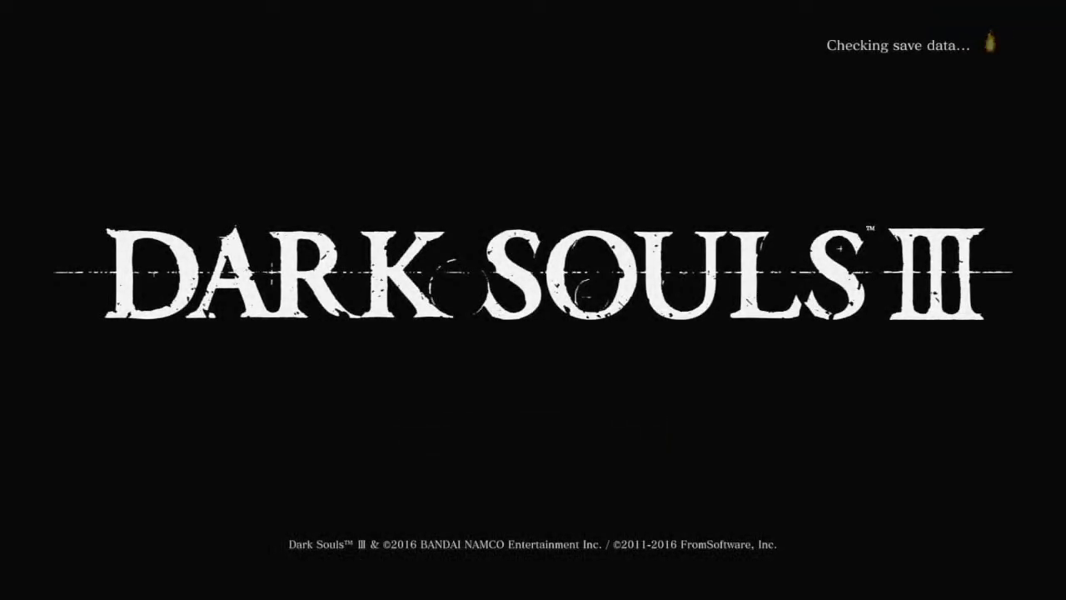